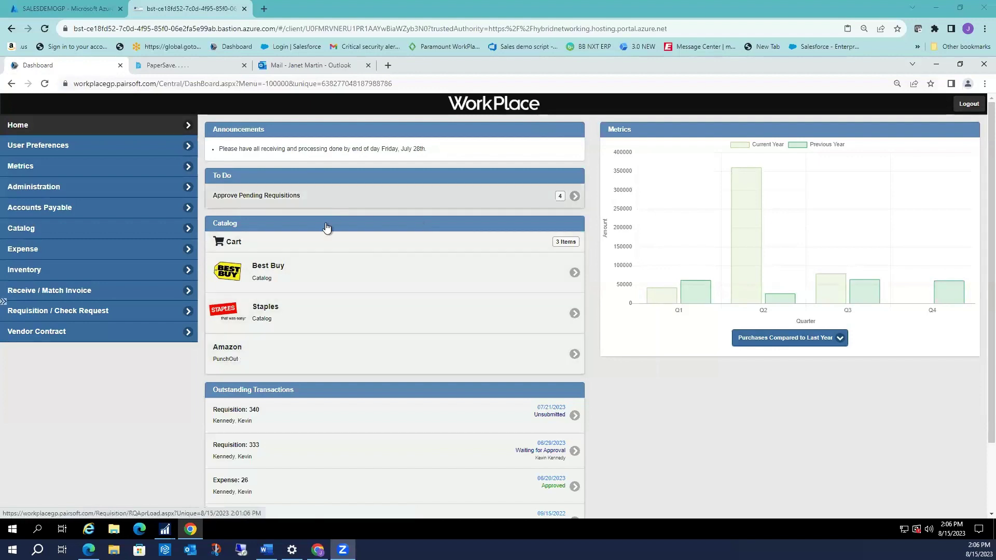
Look at the Best Buy catalog, then return and start an Amazon punchout session.
click(273, 265)
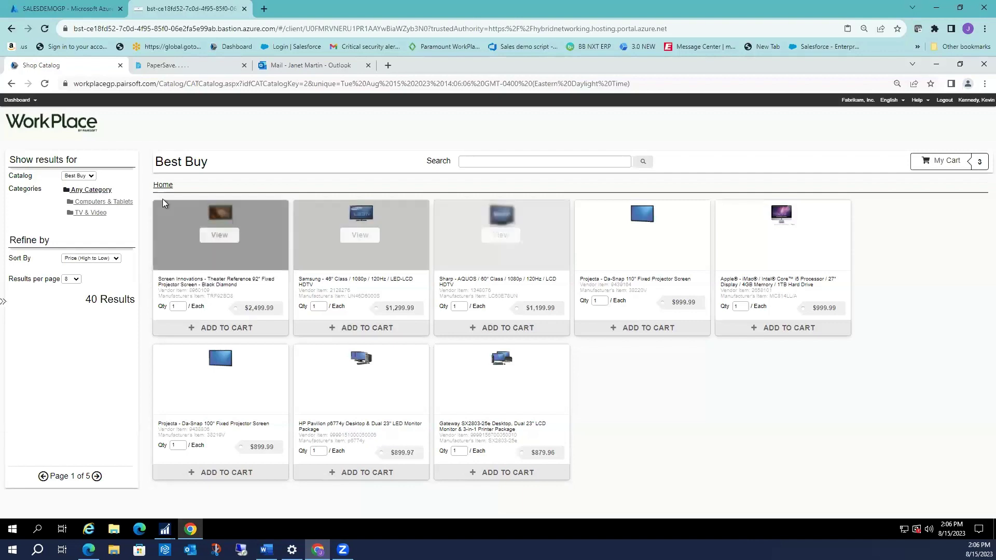
click(11, 84)
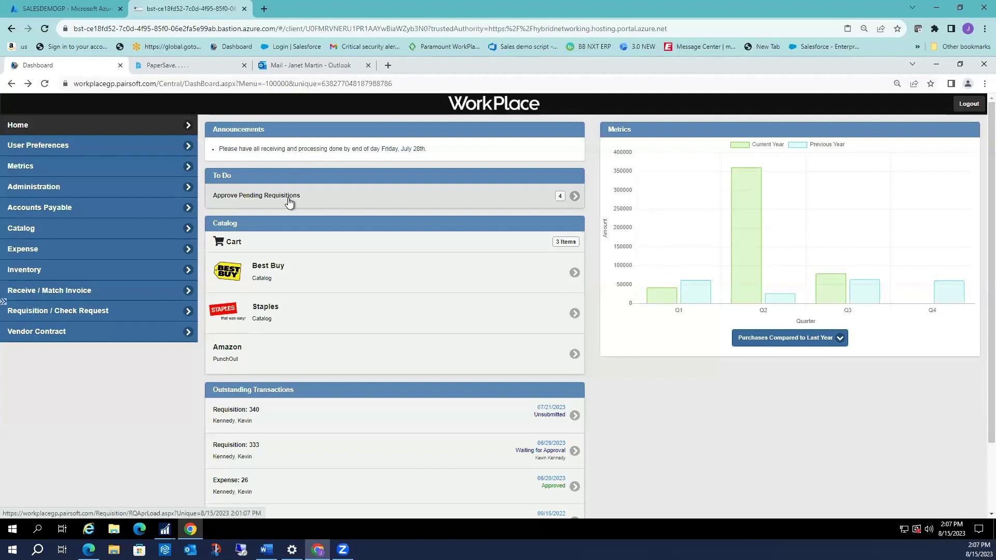
click(258, 355)
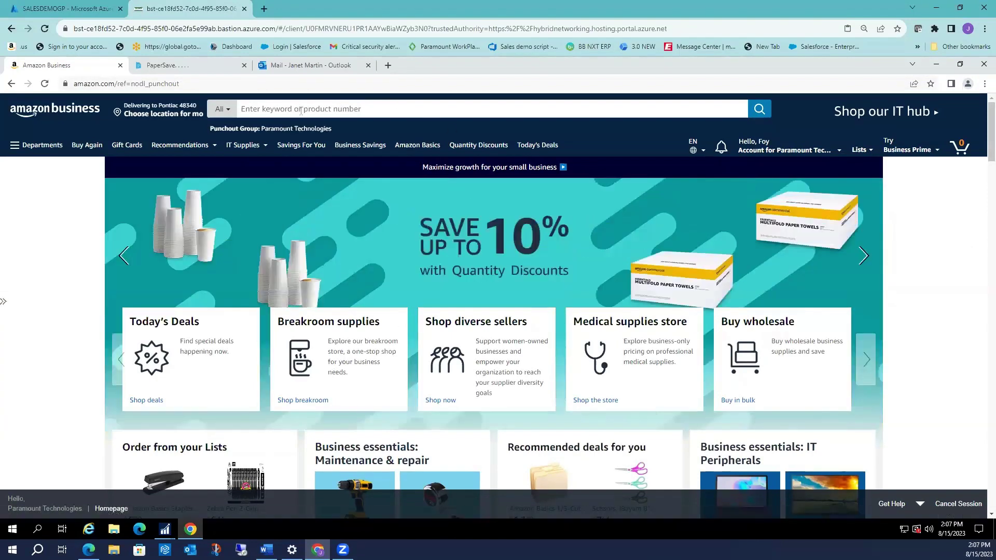
scroll(258, 290, down, 1)
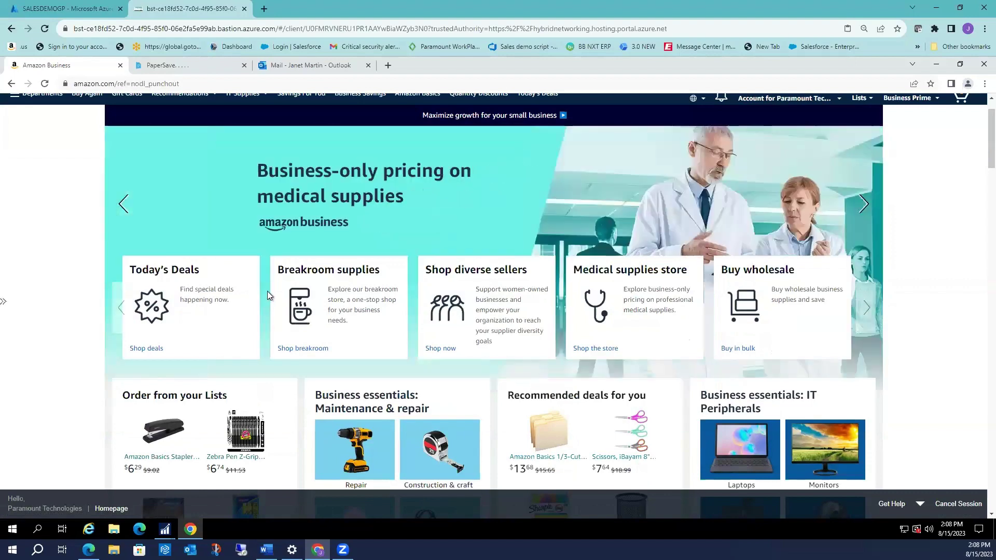
Add one Amazon Basics stapler with 1000 staples ($6.29) to the cart, declining the protection plan.
click(161, 432)
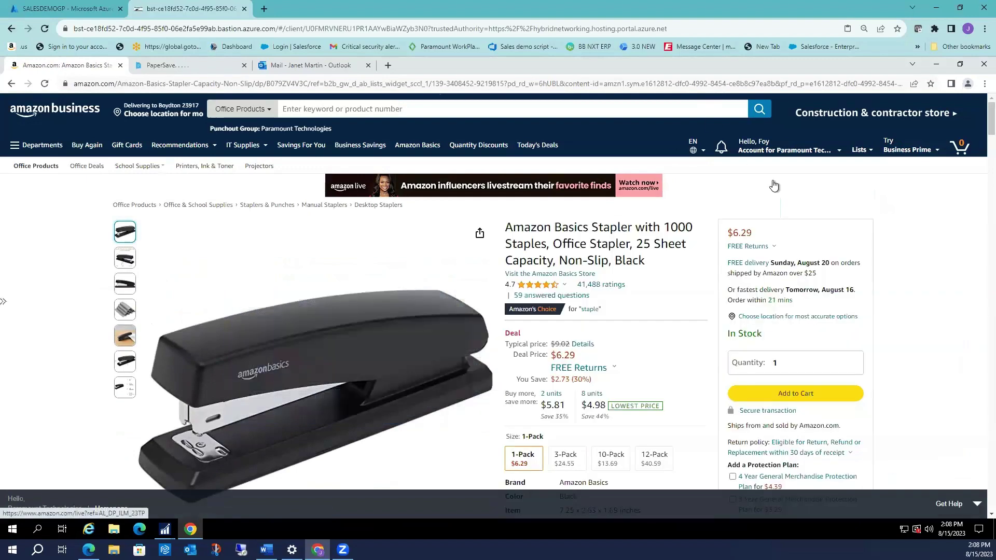
scroll(775, 186, down, 1)
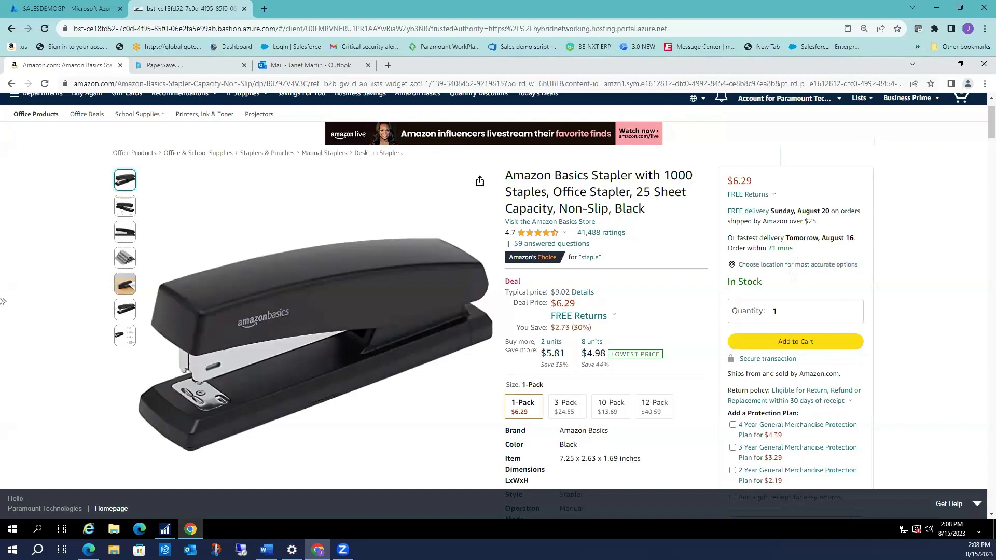
click(794, 347)
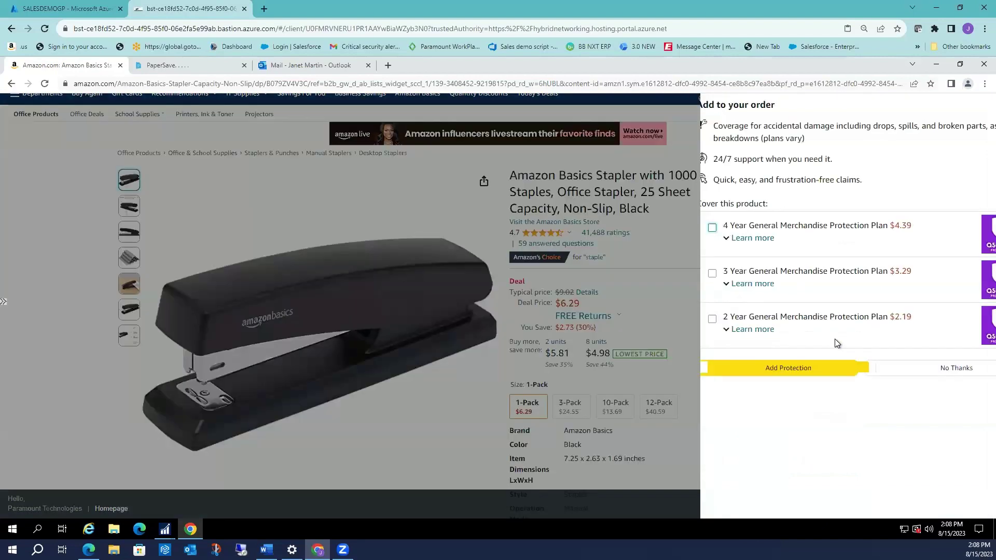
click(882, 369)
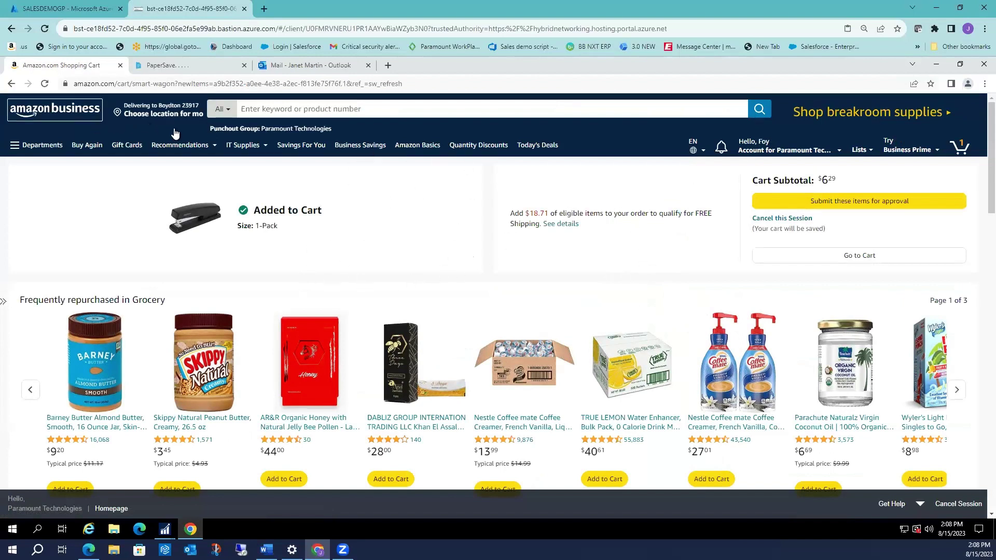
Submit the $6.29 stapler cart back to WorkPlace and save the returned requisition as 346.
click(814, 203)
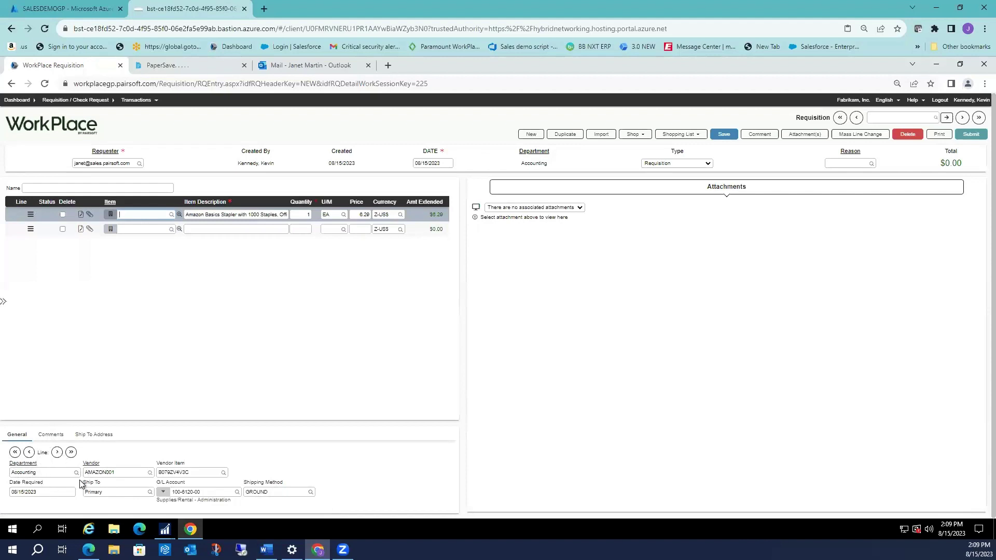
click(724, 134)
click(642, 136)
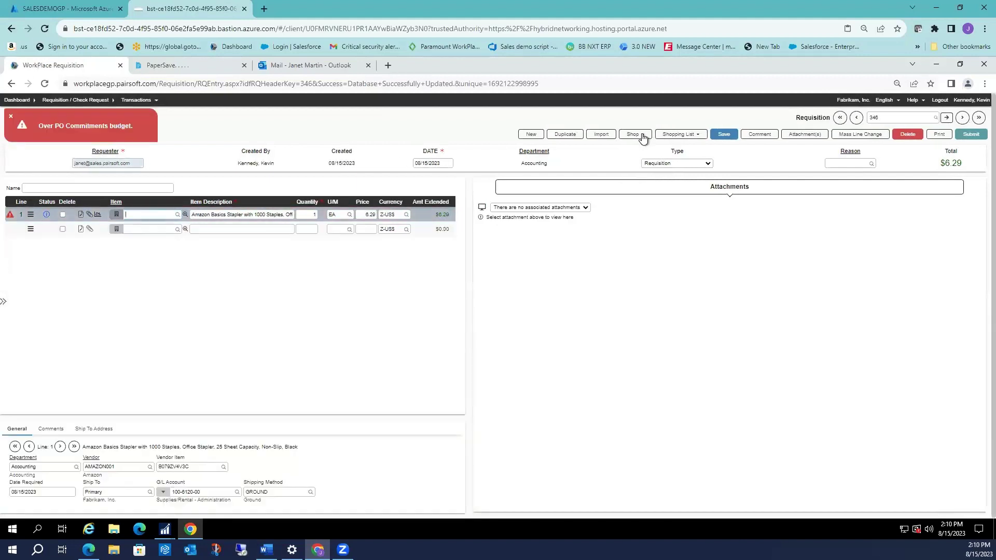
Close the Over PO Commitments budget alert, check the Shop catalogs, and show the saved shopping lists.
click(11, 118)
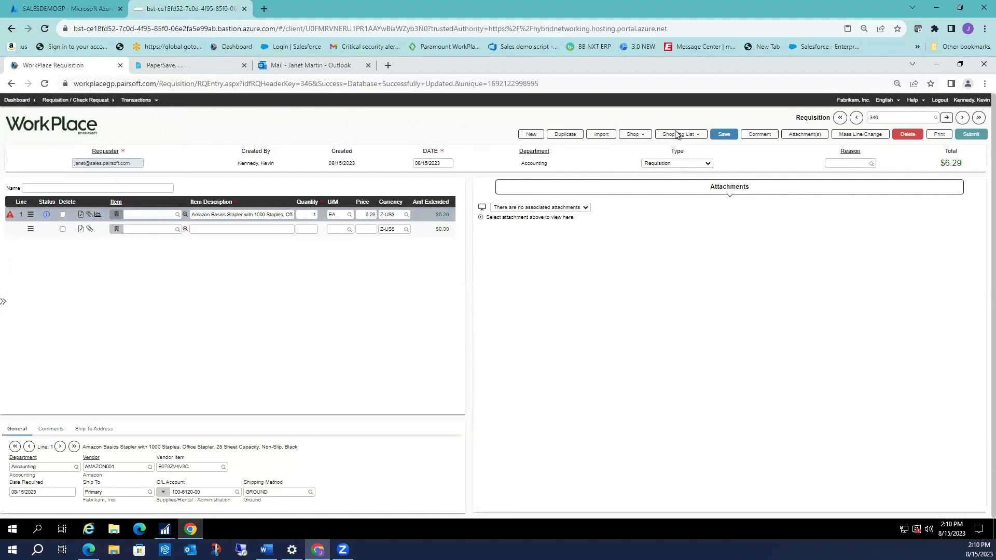
mouse_move(676, 135)
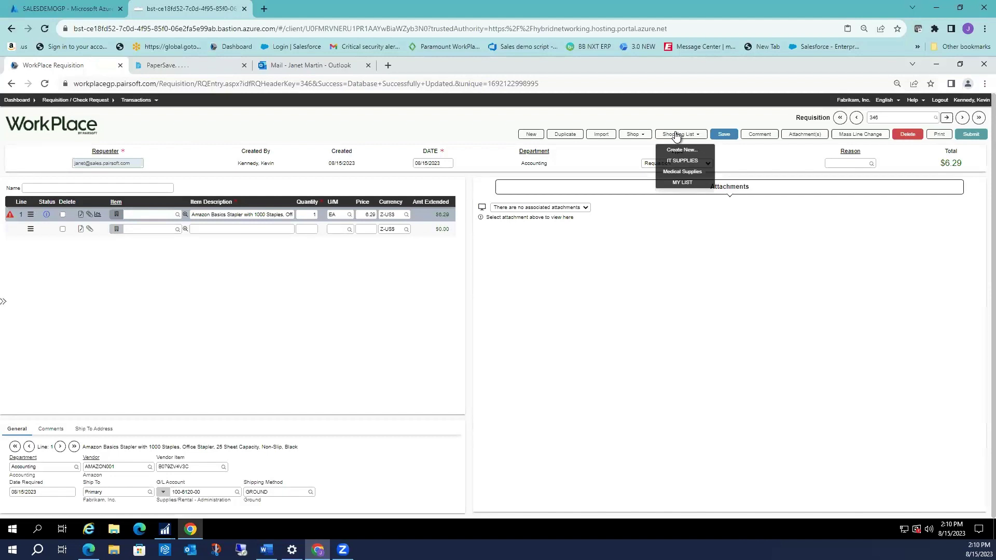
click(642, 134)
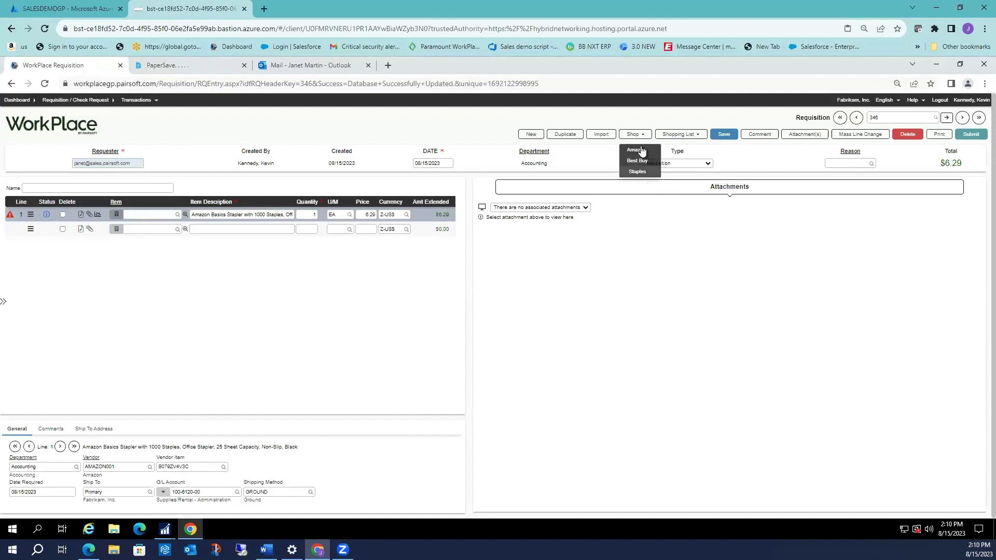
click(635, 150)
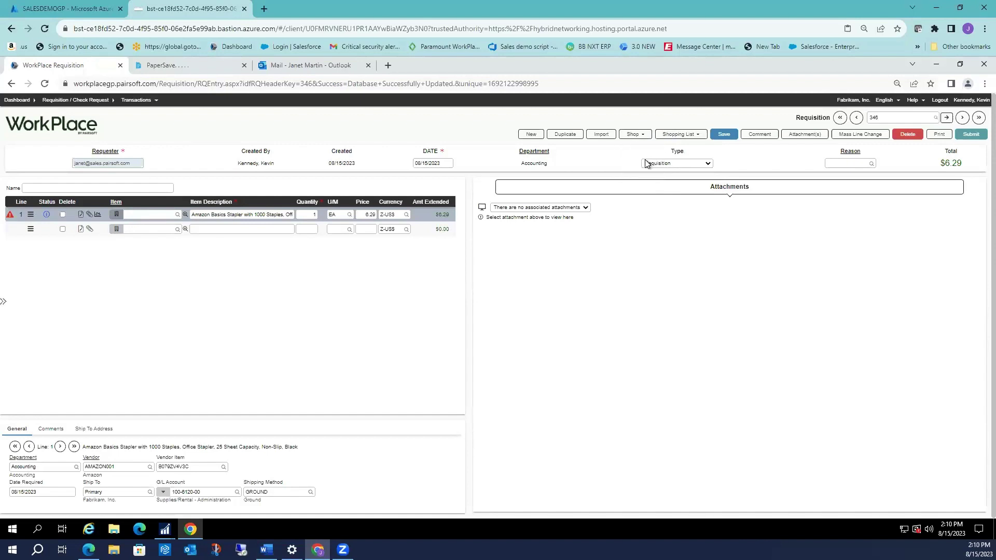
click(682, 134)
mouse_move(697, 139)
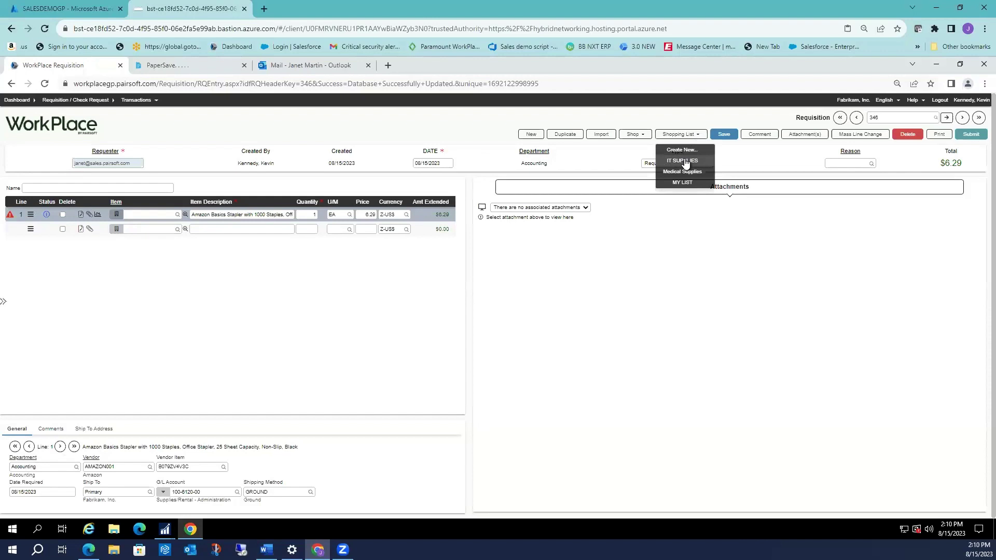
Load Printer ABC123 and SCSI Cable ABC123-A, quantity 1 each, from the IT SUPPLIES list.
click(682, 161)
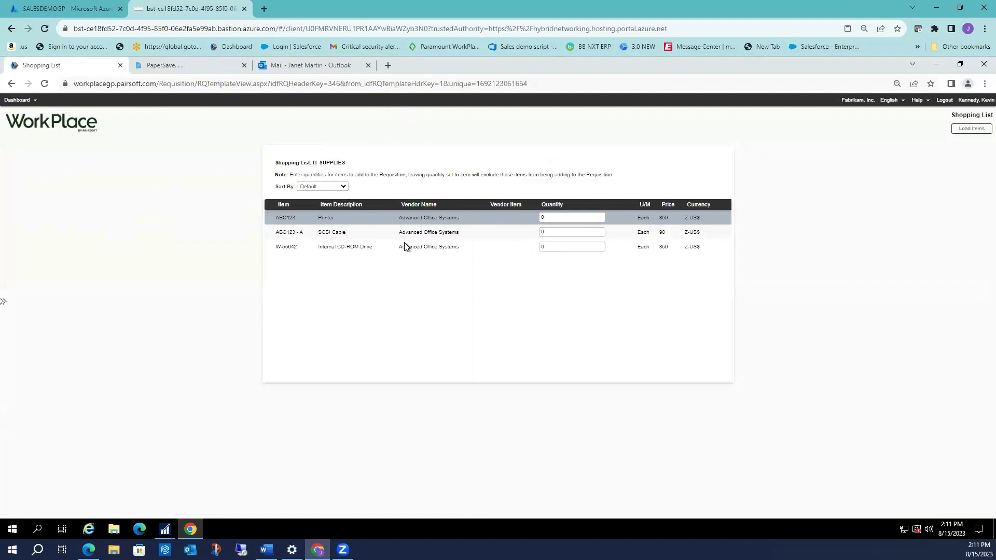
click(564, 232)
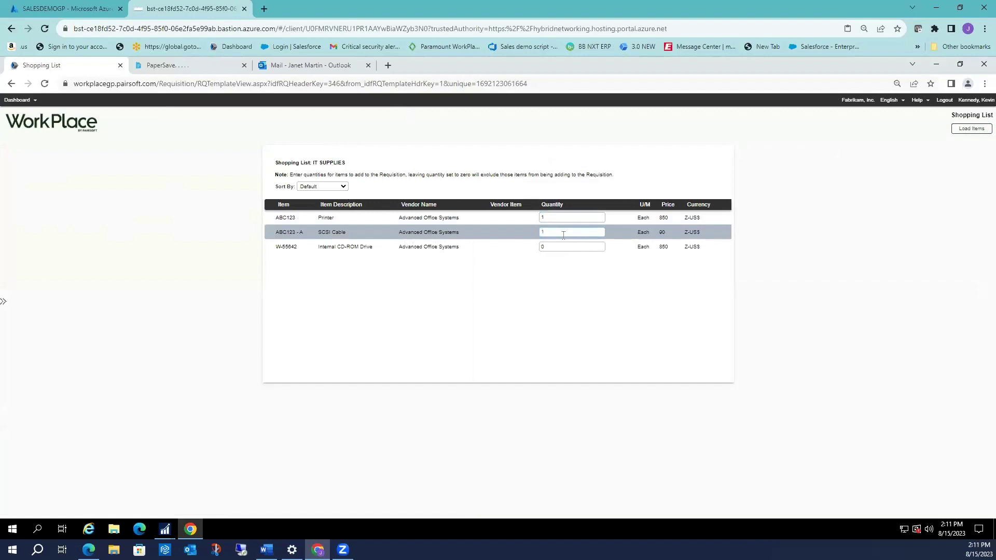
text(1)
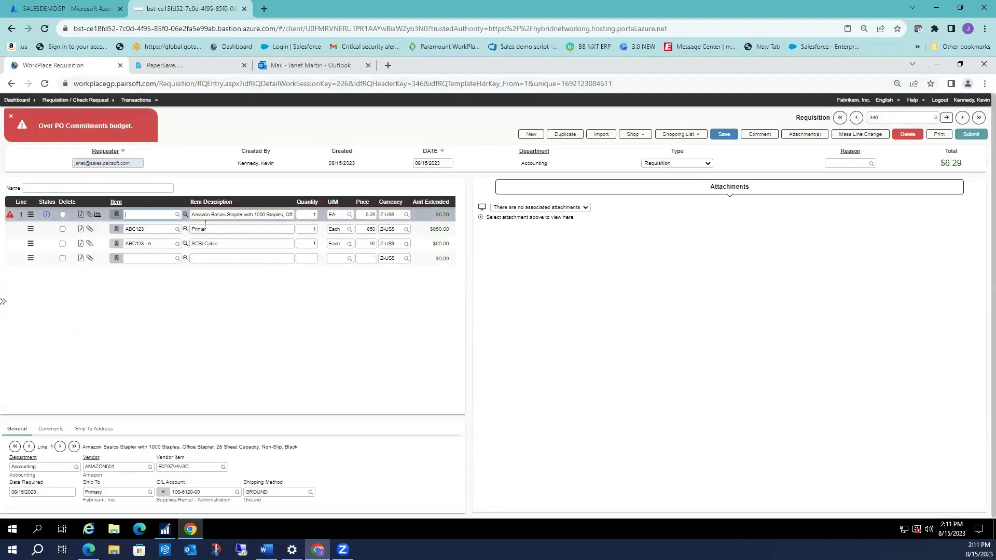
Review the vendor on the Printer and SCSI Cable lines, clear the budget alert, and start line 4.
click(204, 228)
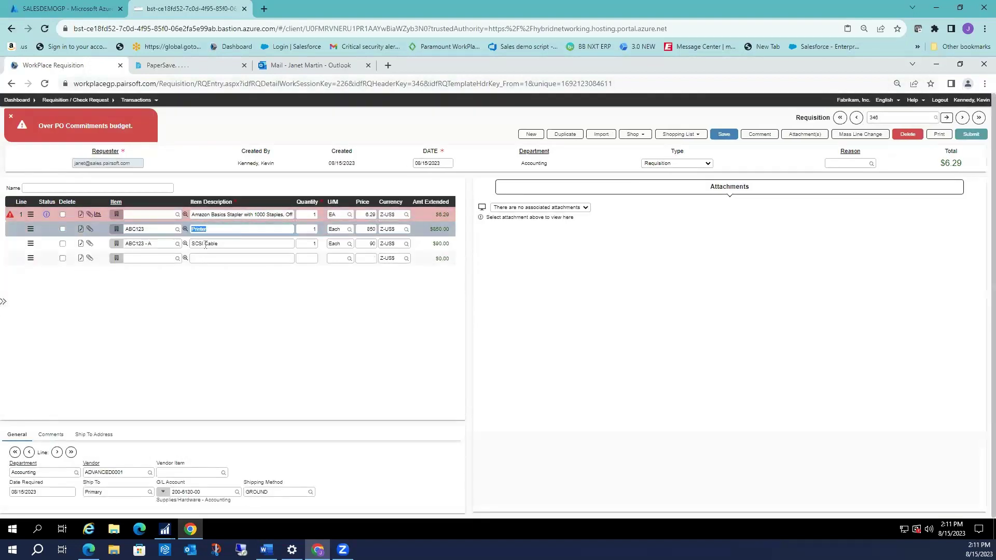
click(100, 472)
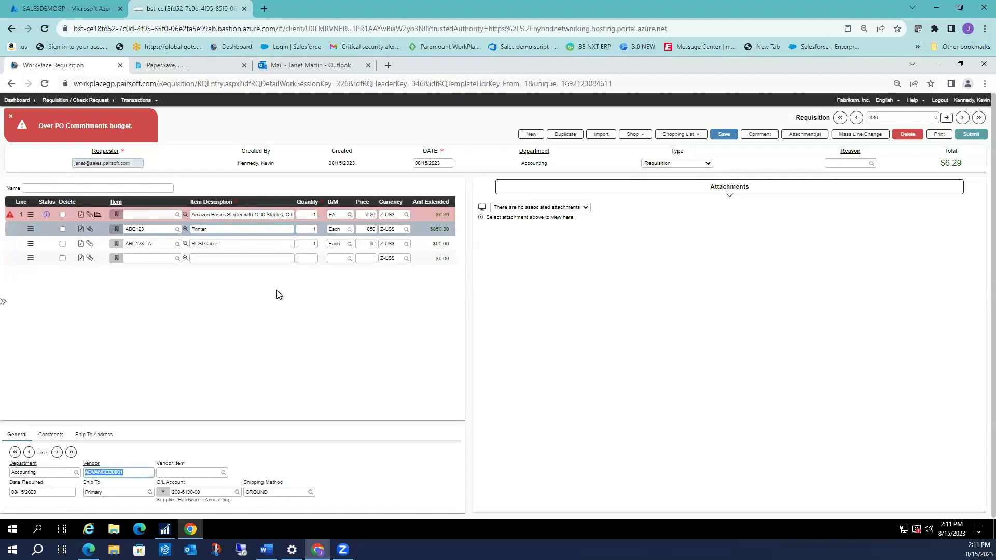
click(221, 244)
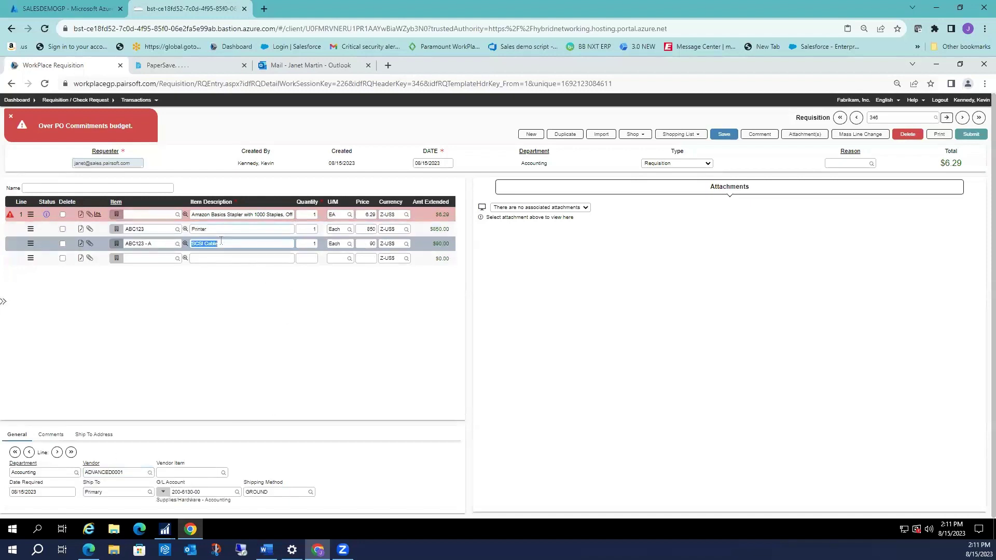
click(217, 229)
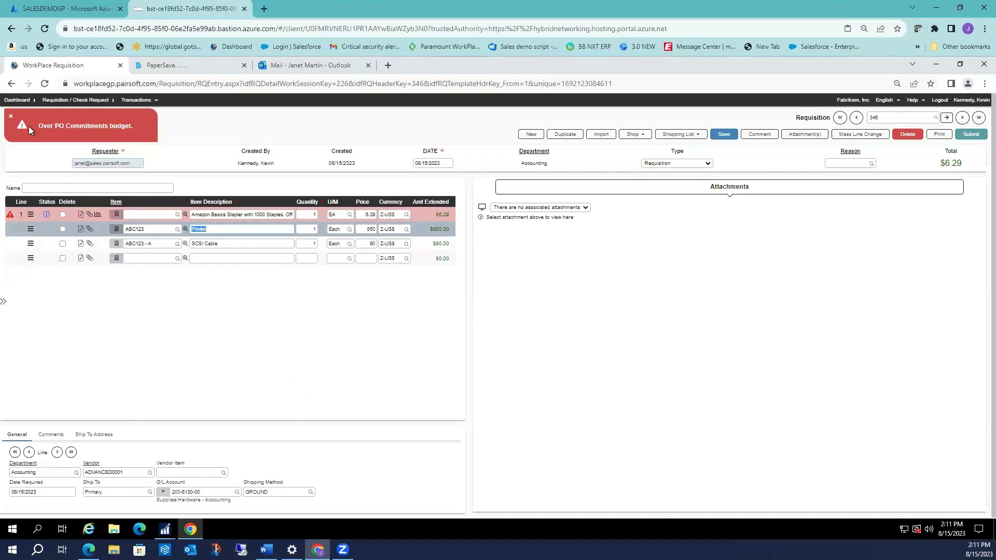
click(10, 118)
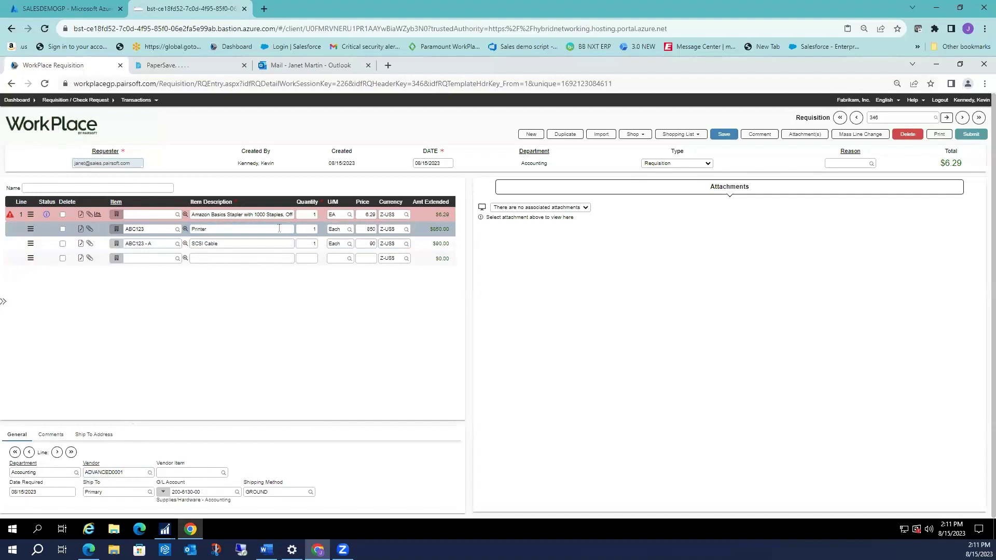
click(213, 257)
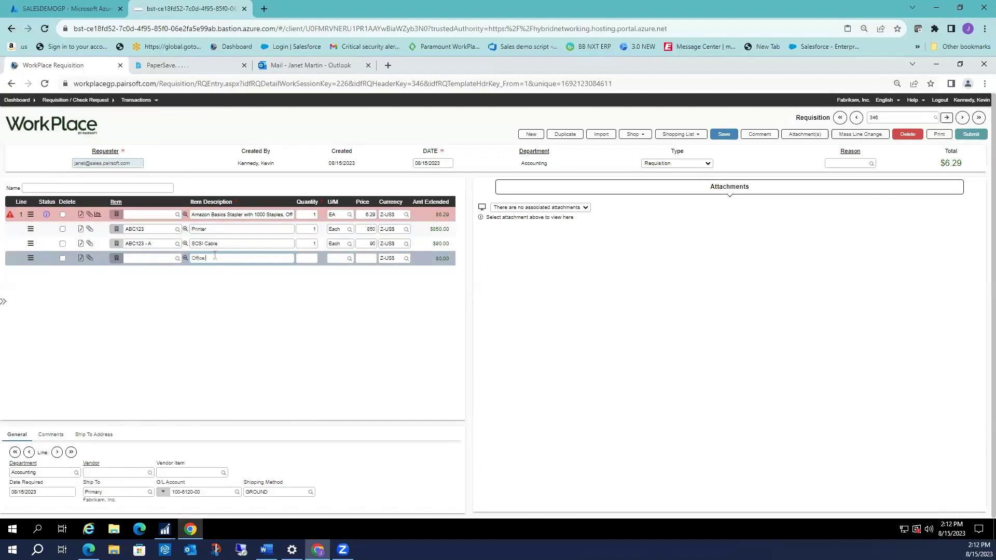
Fill line 4 as Office Cleaning, quantity 2, unit Hour, price 150, extending to $300.00.
text(lean)
text(aning)
key(Tab)
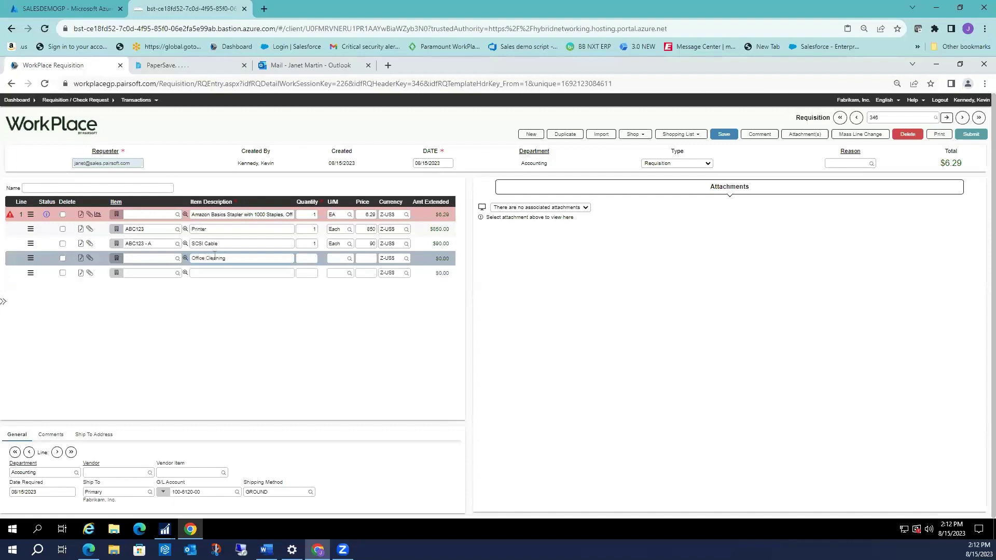
key(Tab)
text(hou)
key(Tab)
key(Tab)
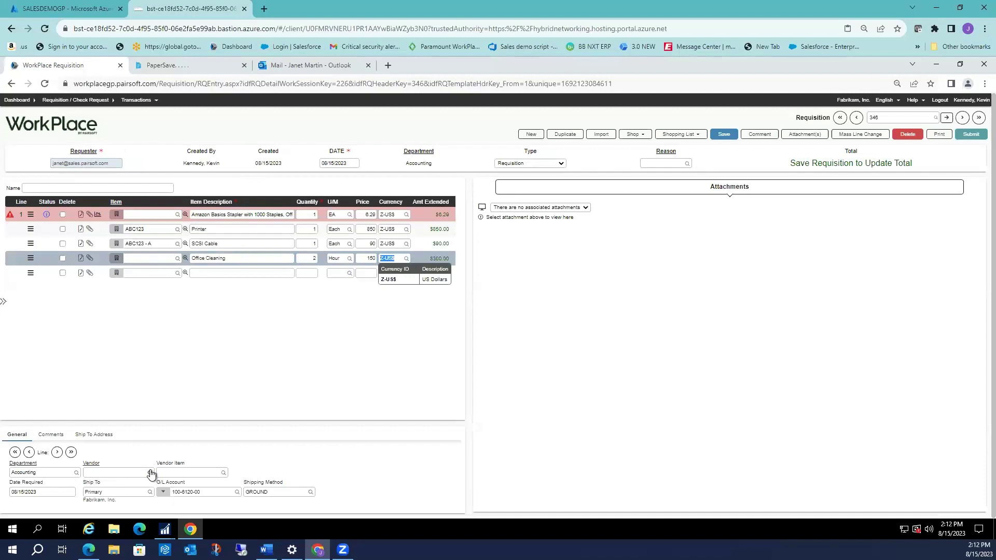
Search vendors by name 'cleaning' and assign Allied Cleaning Solutions (ALL001) to the Office Cleaning line.
click(151, 473)
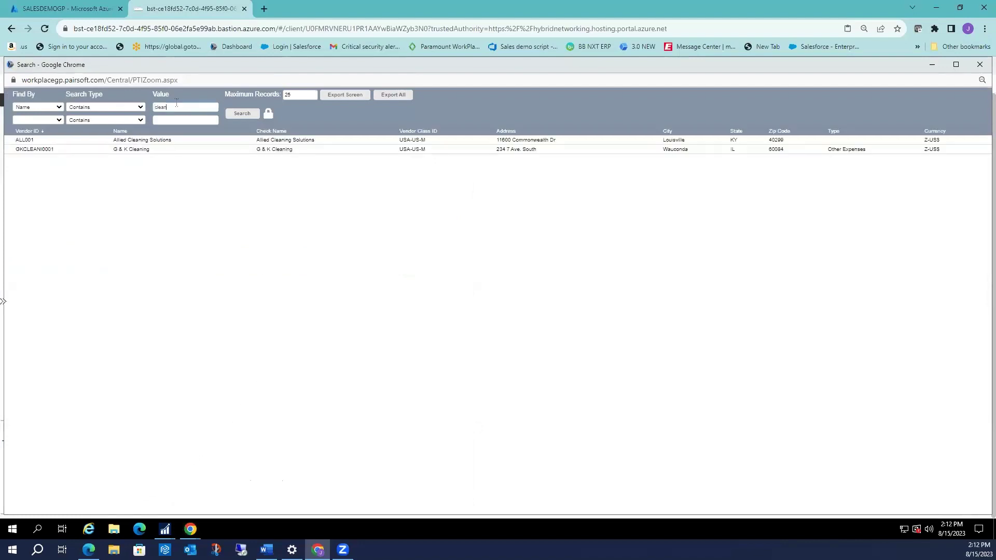
key(BackSpace)
key(BackSpace)
key(BackSpace)
key(BackSpace)
click(241, 114)
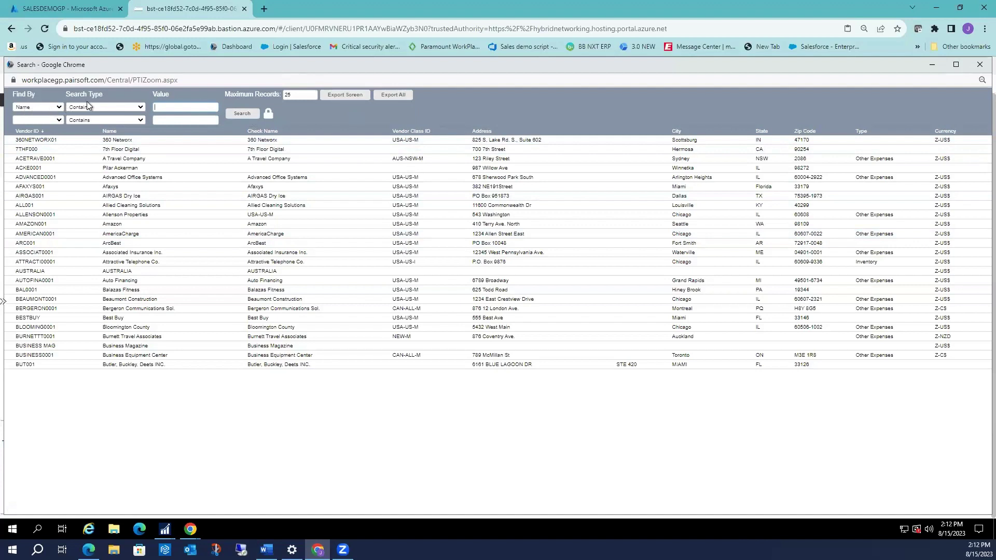
click(161, 106)
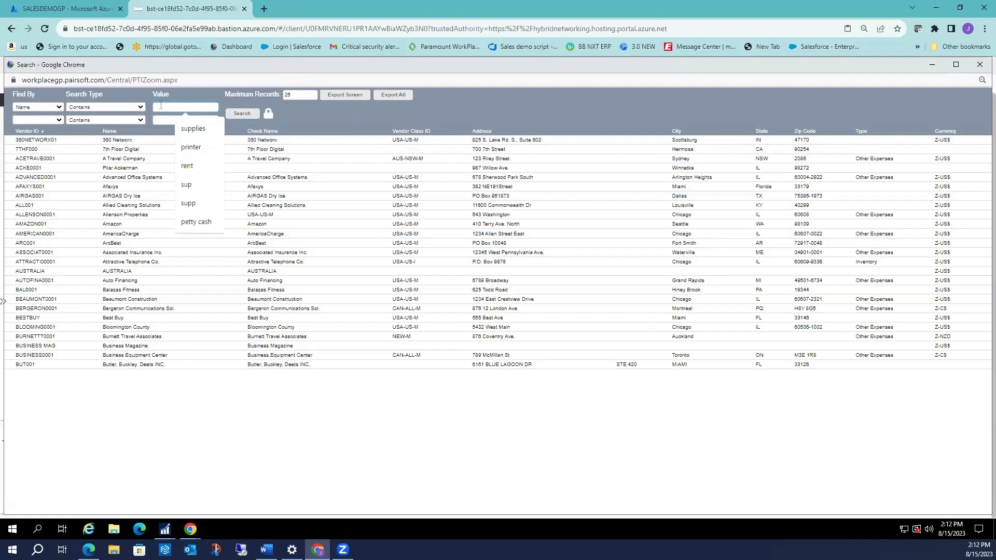
text(de)
text(ean)
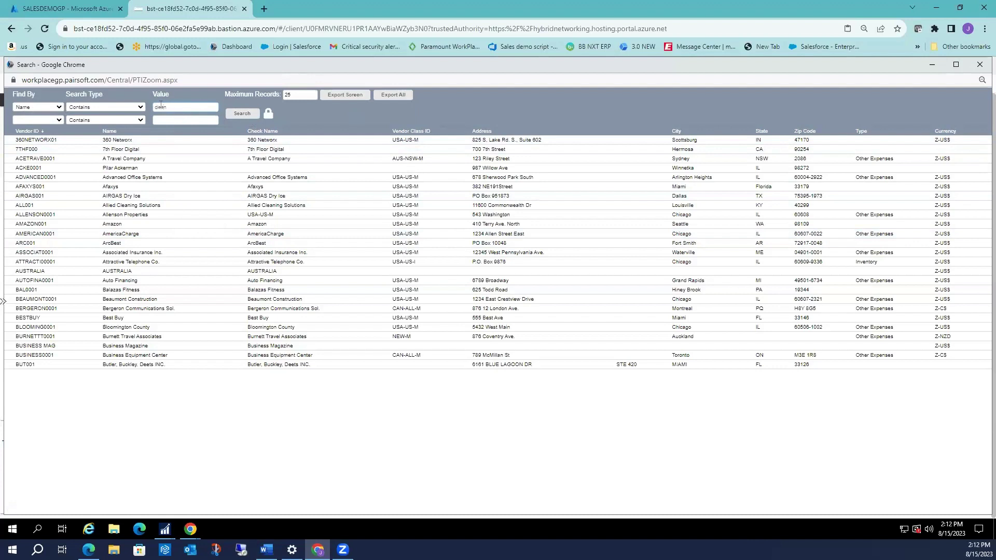
text(ing)
key(Return)
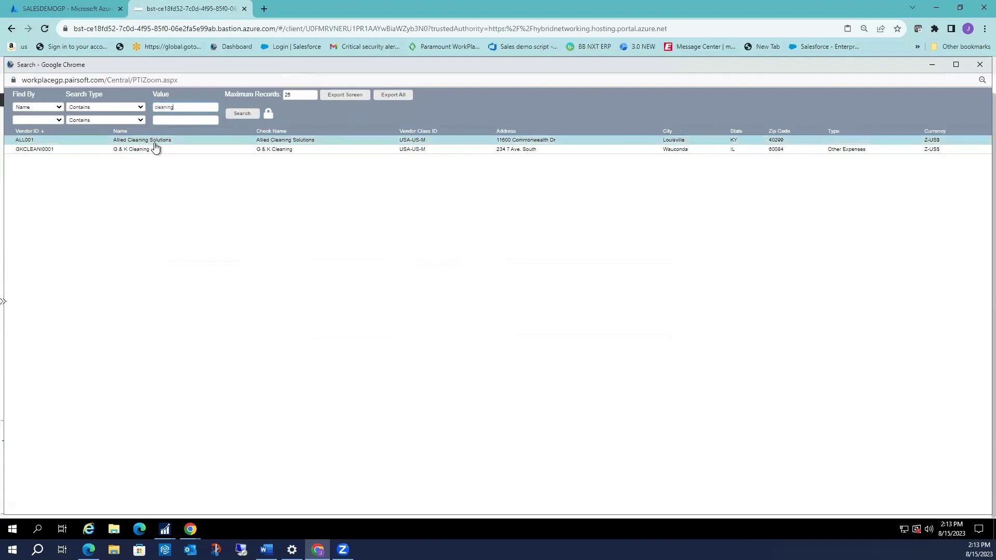
click(181, 142)
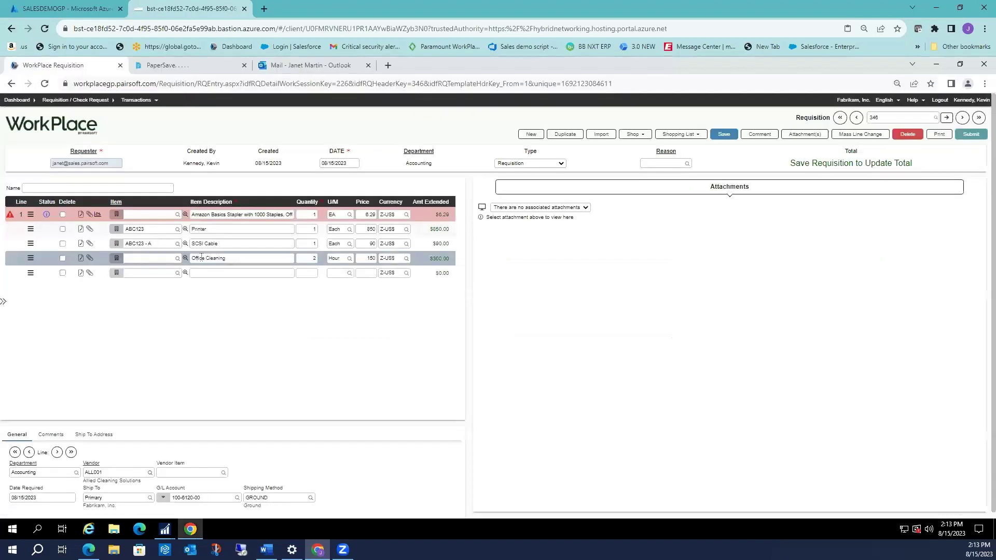
Delete G/L account 100-6120-00 from the Office Cleaning line and bring up the account lookup.
click(210, 498)
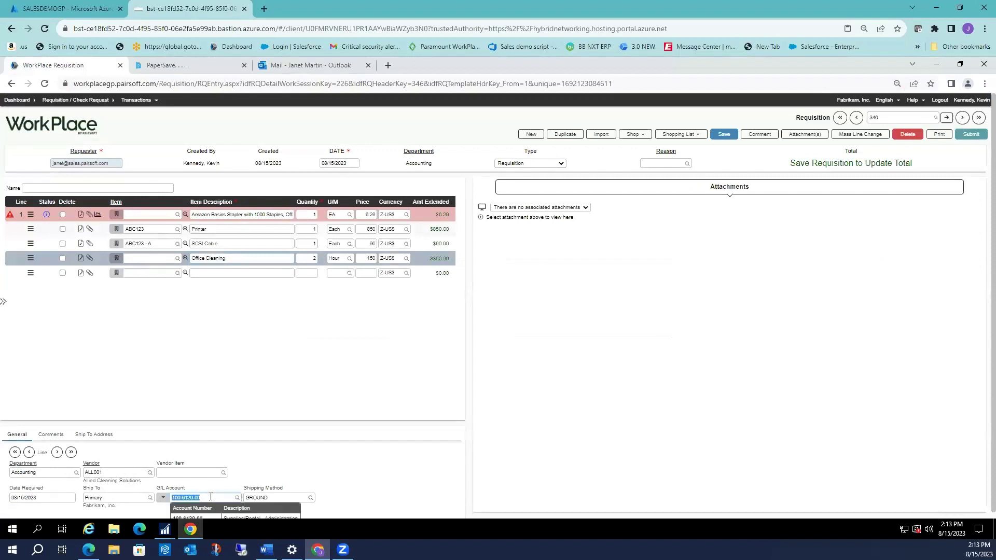
key(BackSpace)
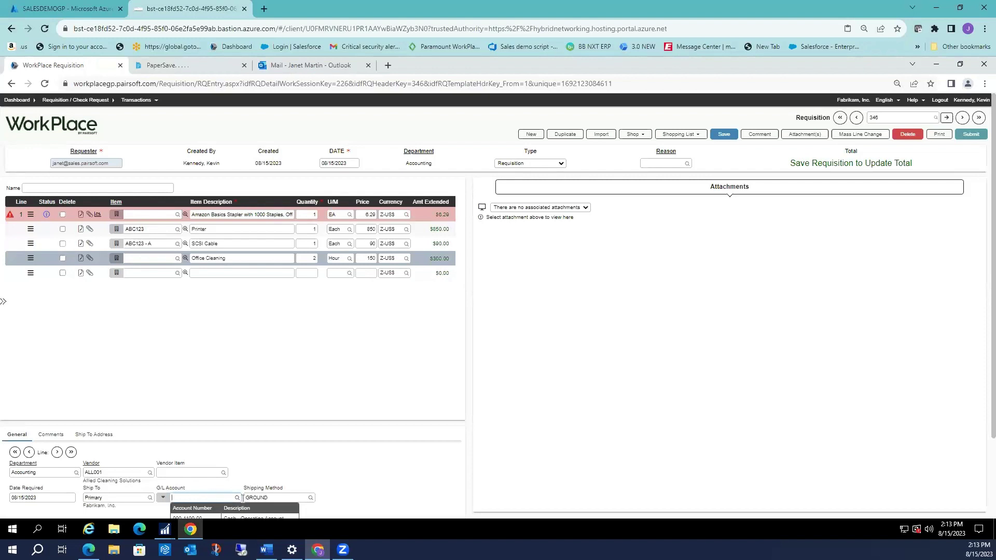
click(237, 498)
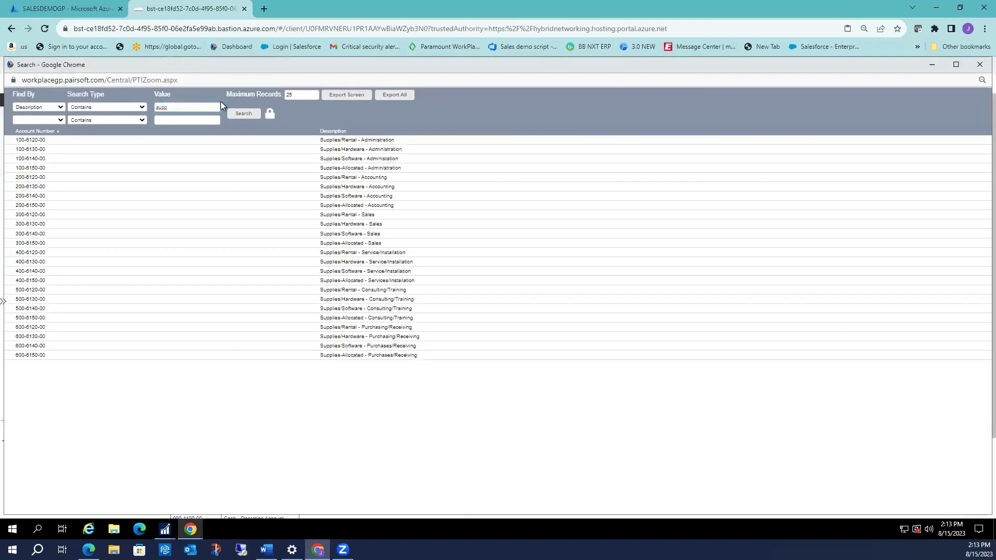
Search accounts with 250 maximum records and description 'sup', then choose 100-6140-00 Supplies/Software - Administration.
click(180, 106)
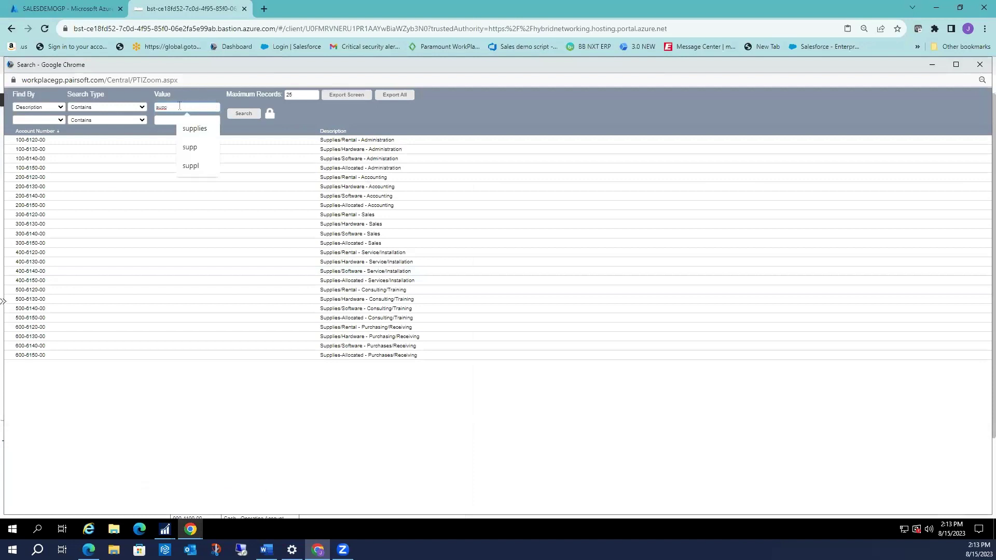
click(243, 113)
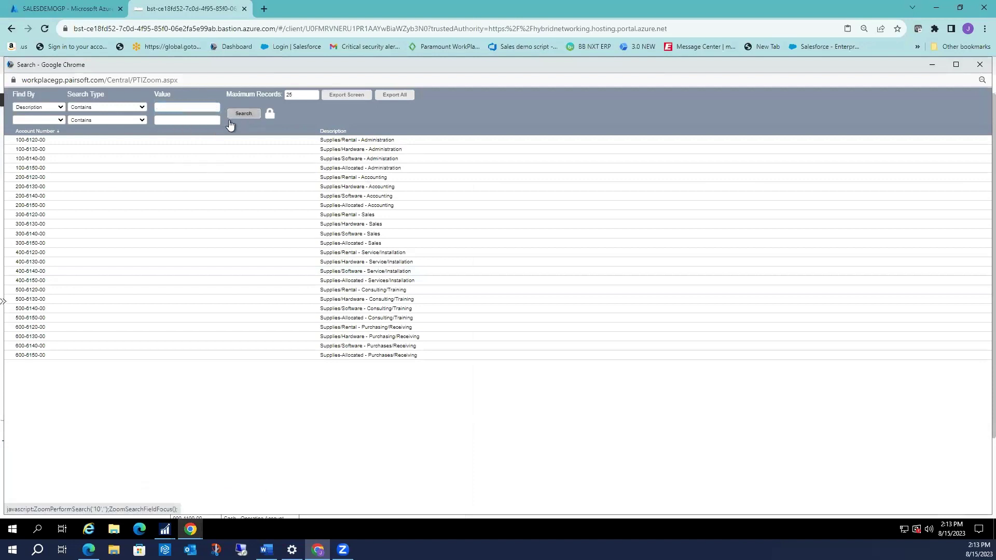
click(300, 95)
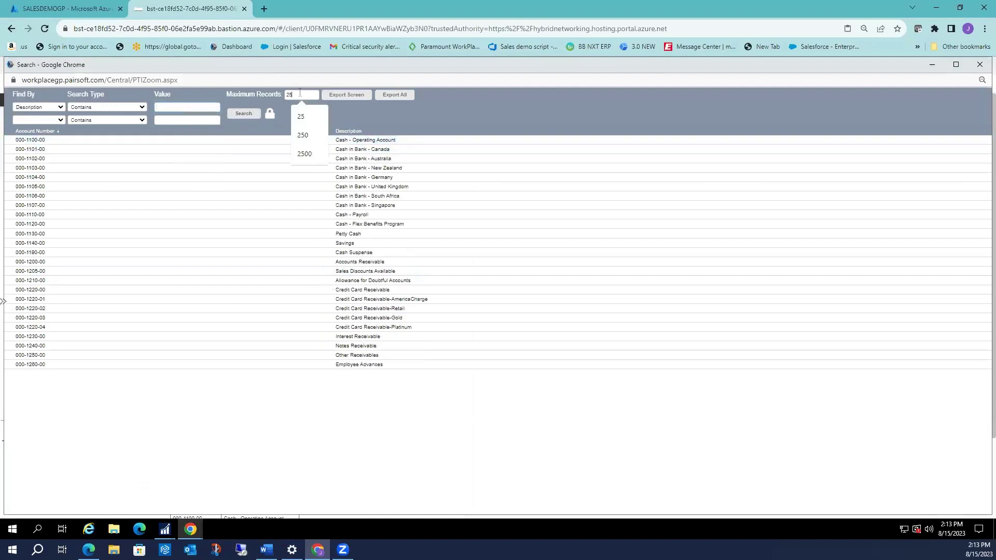
text(0)
key(Return)
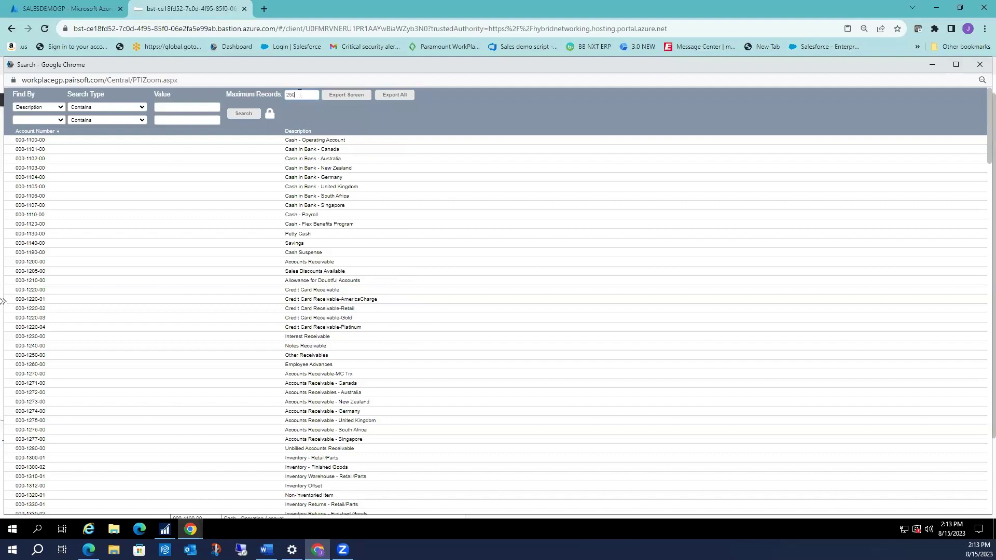
click(183, 102)
text(sup)
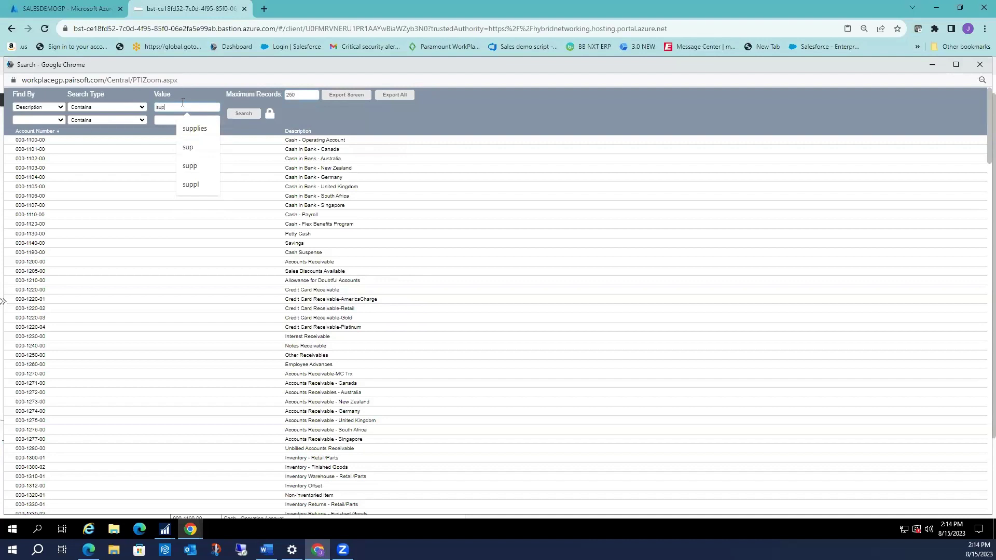
key(Return)
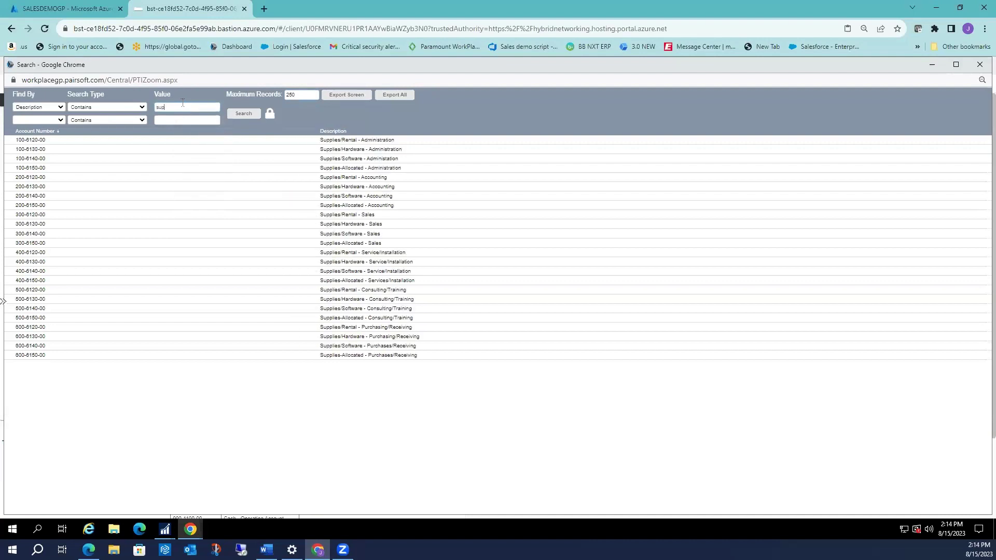
click(31, 141)
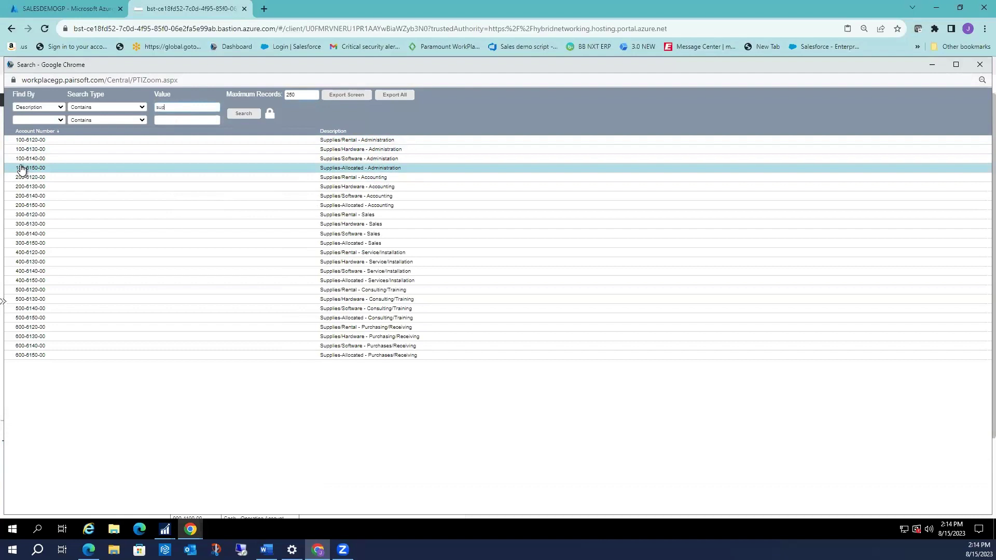
click(20, 160)
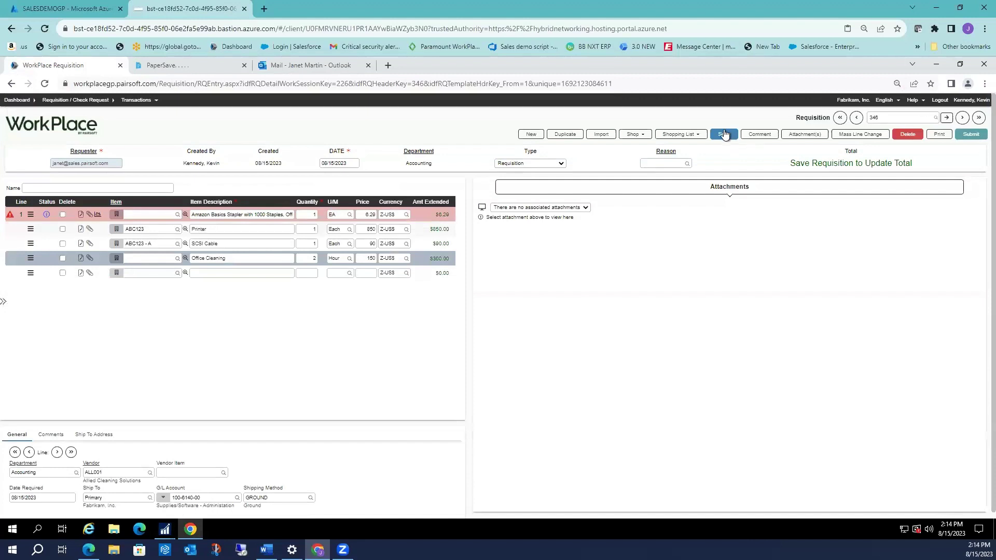
Save requisition 346 so its four lines total $1,246.29, flagged over the PO commitments budget.
click(724, 135)
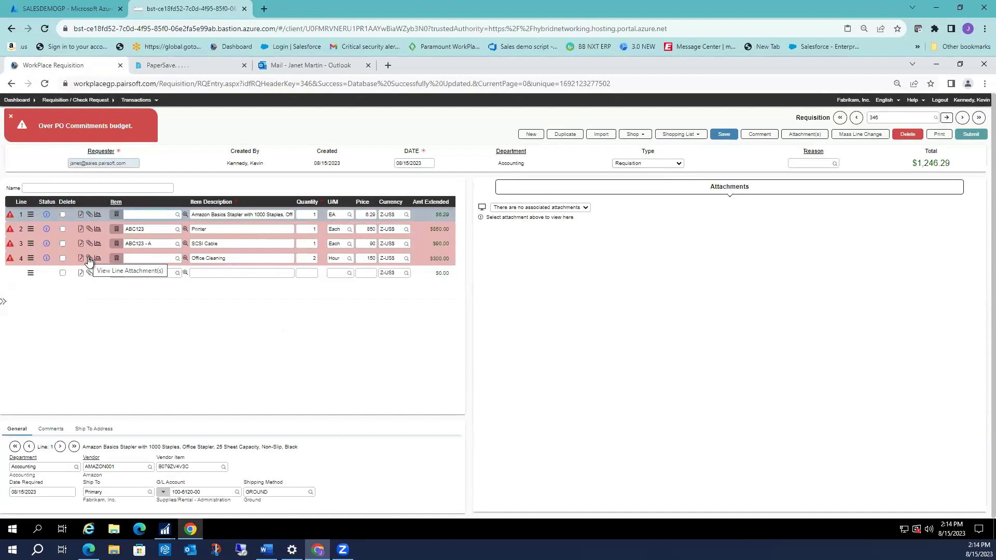
Open the Office Cleaning line's attachments and begin adding a new document in PaperSave.
click(89, 259)
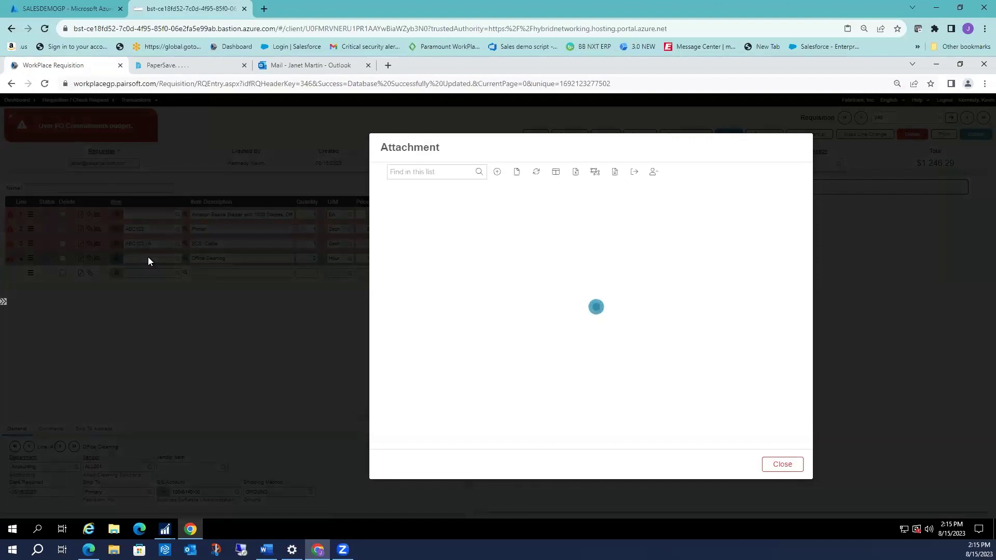
click(498, 173)
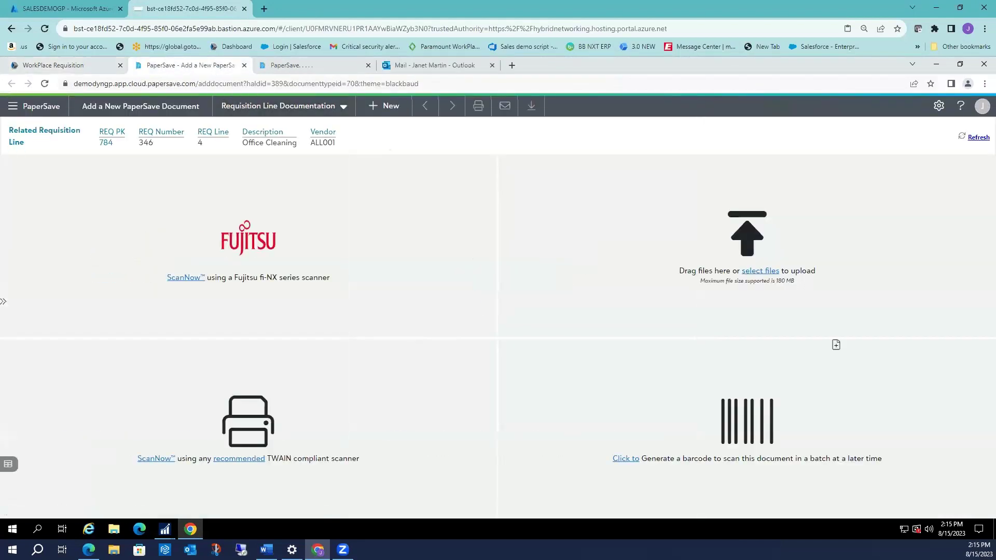
Upload and submit L.A. Office floor plan.jpg for line 4, then return to WorkPlace.
click(767, 271)
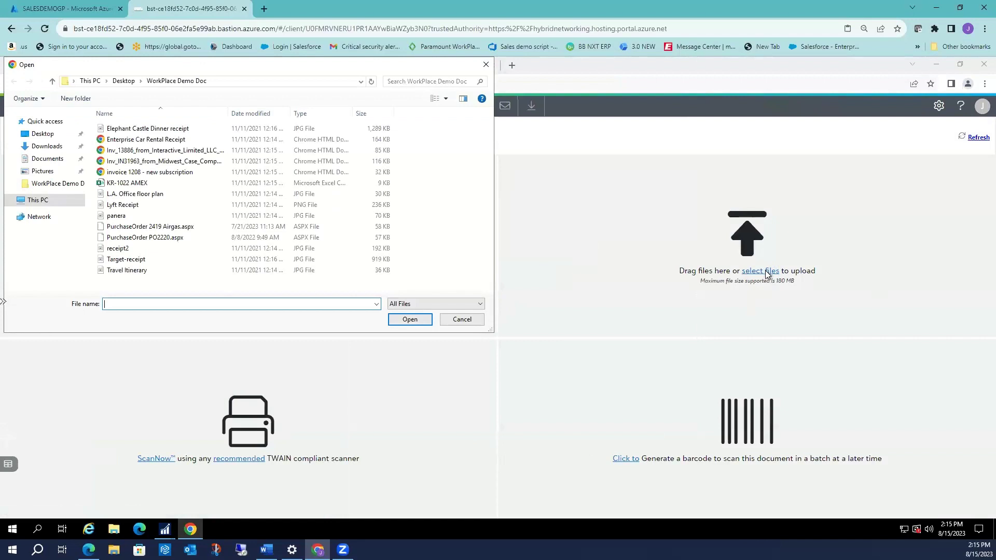
click(172, 200)
click(408, 319)
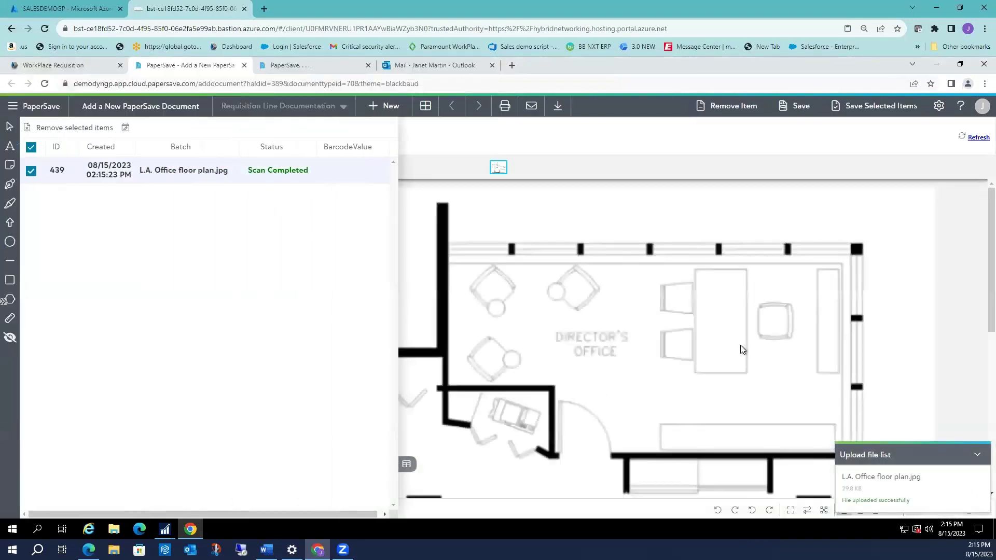
click(799, 107)
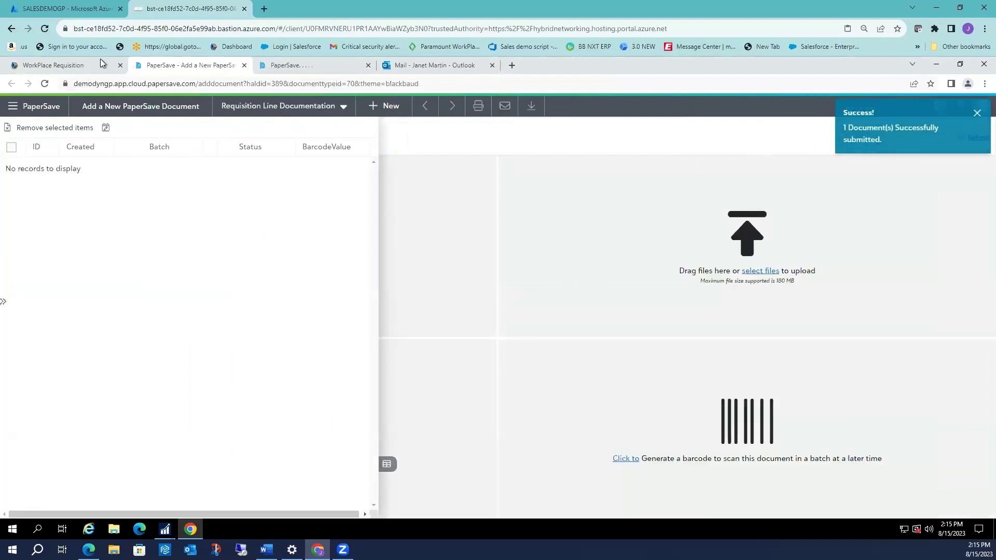
click(103, 63)
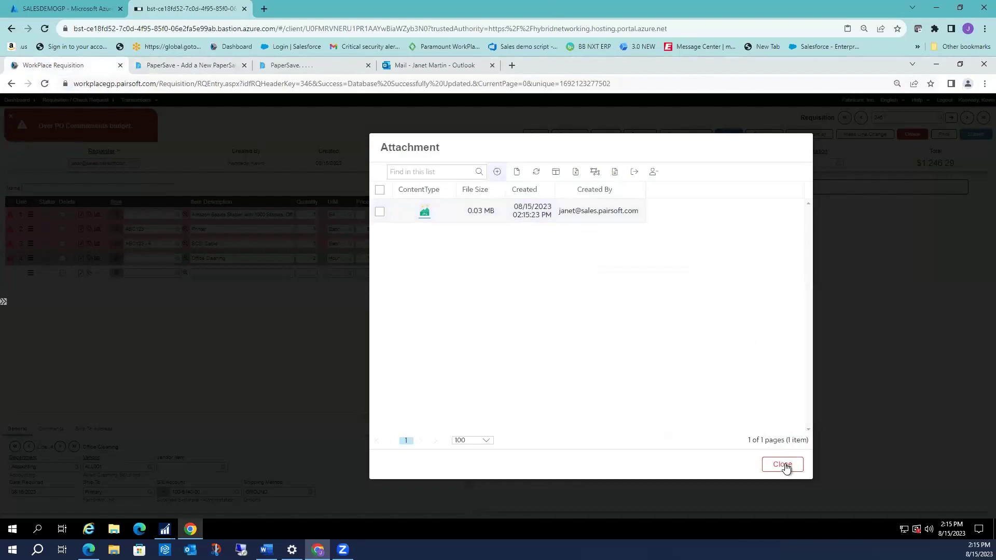
Preview the L.A. Office floor plan.jpg attachment on the Office Cleaning line and check its file list.
click(878, 418)
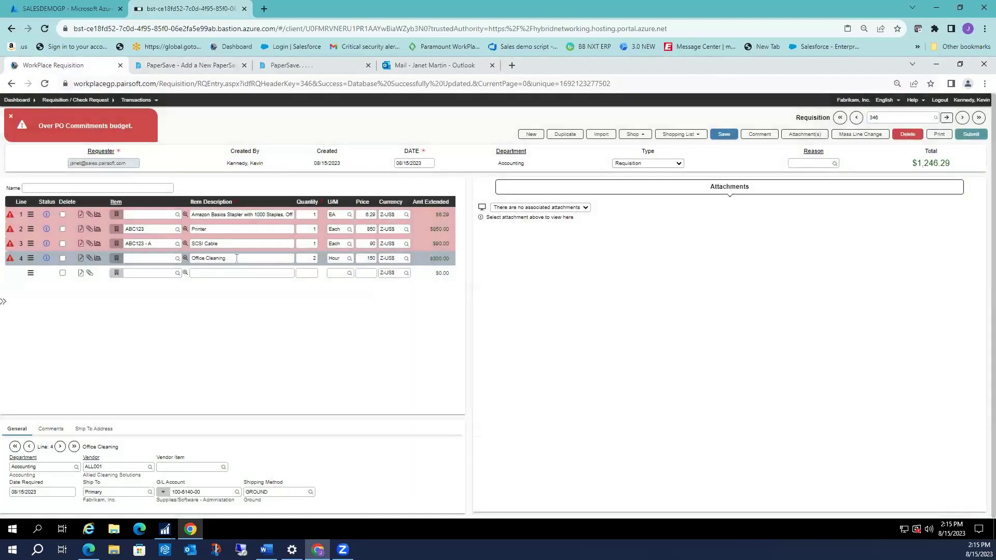
click(236, 259)
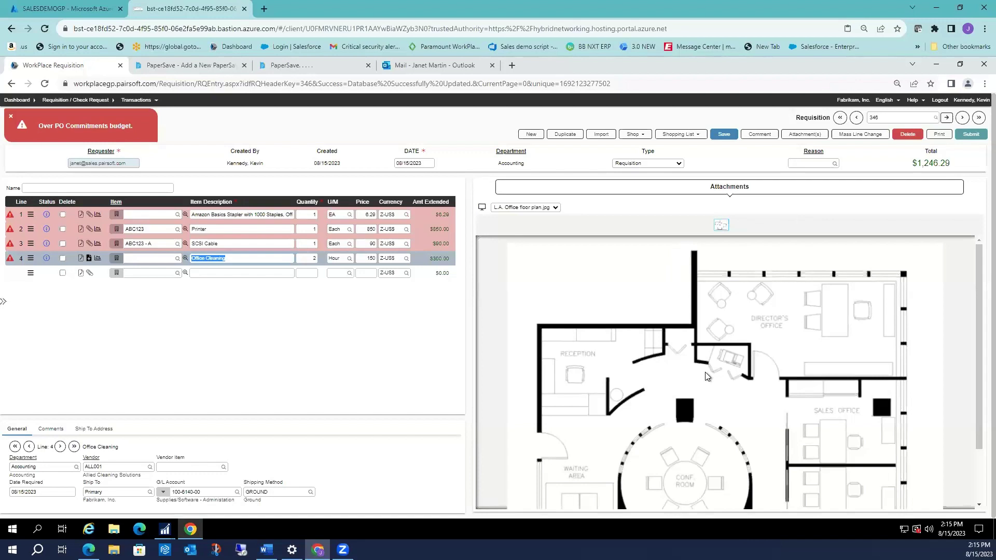
click(556, 207)
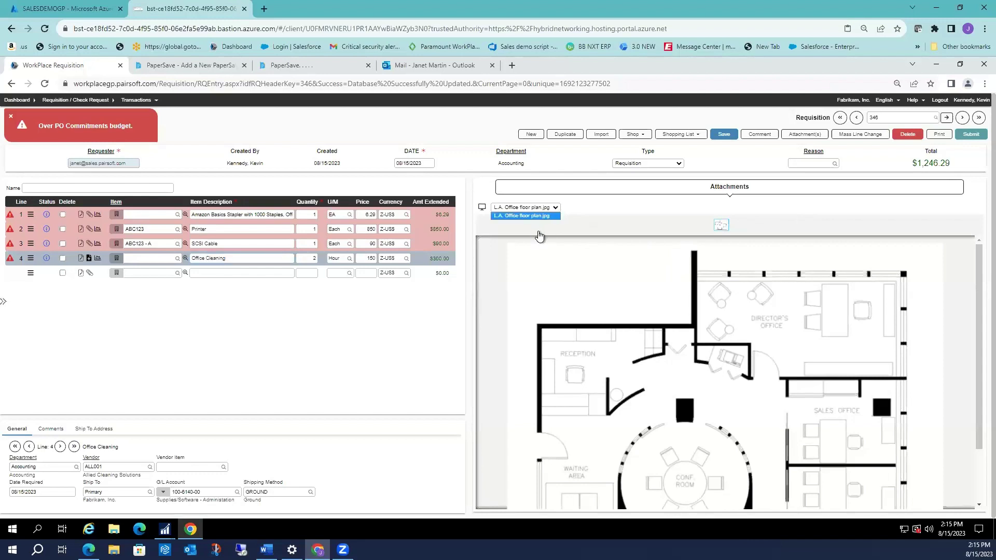
click(627, 204)
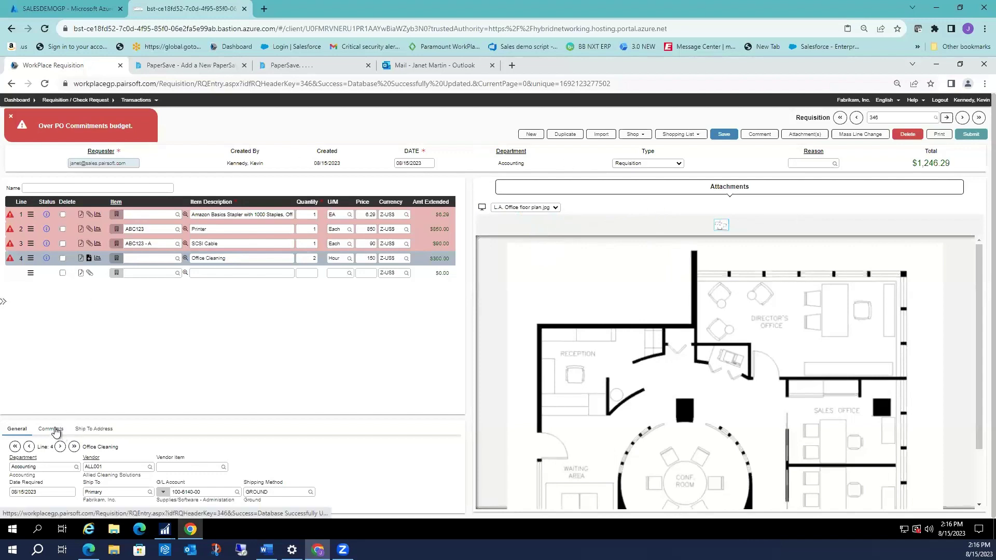
Add the vendor comment 'print on po' to the Office Cleaning line.
click(56, 431)
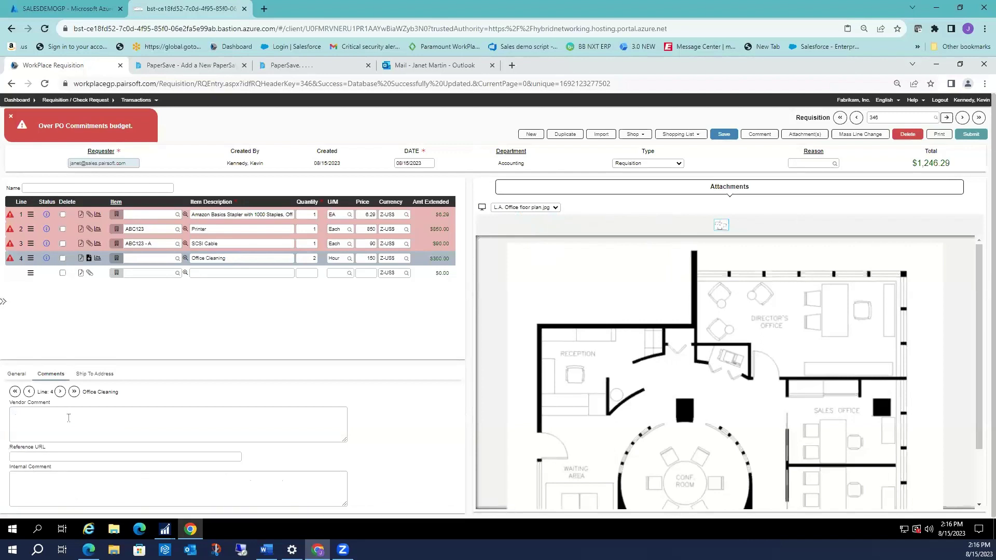
click(69, 418)
text(print on po)
Add the internal comment 'inteformation' to the SCSI Cable line and save the requisition.
click(212, 228)
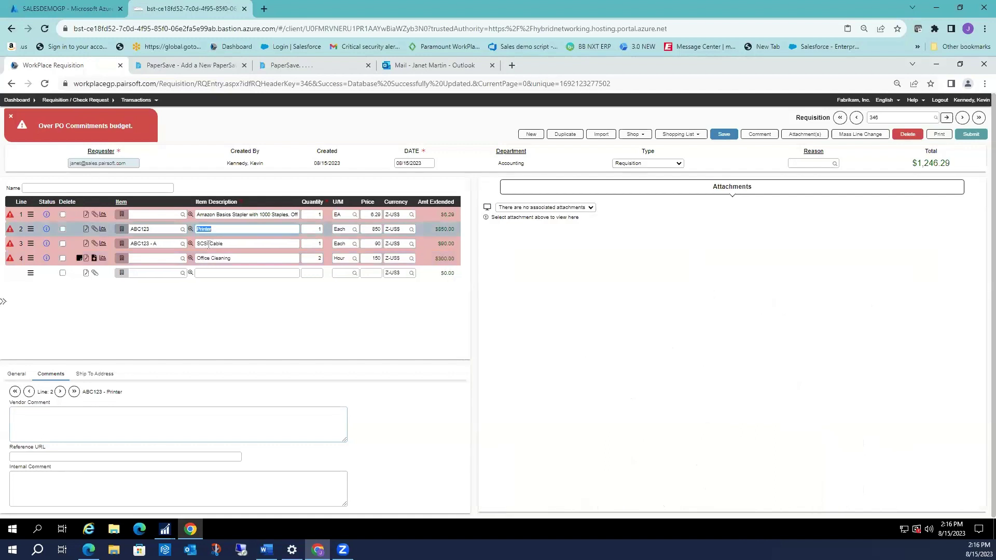
click(210, 244)
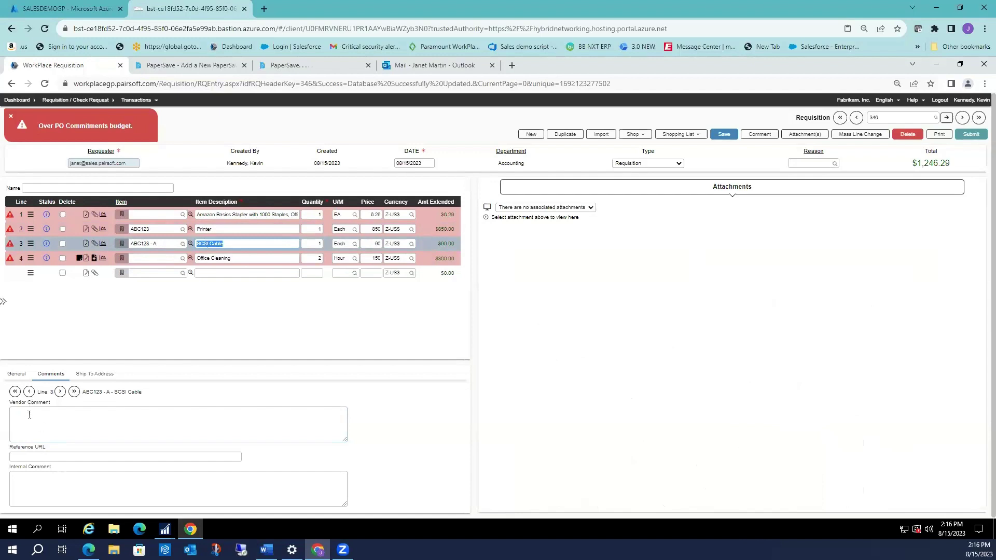
click(31, 482)
text(inte)
text(fo)
text(rmation)
click(225, 244)
click(721, 136)
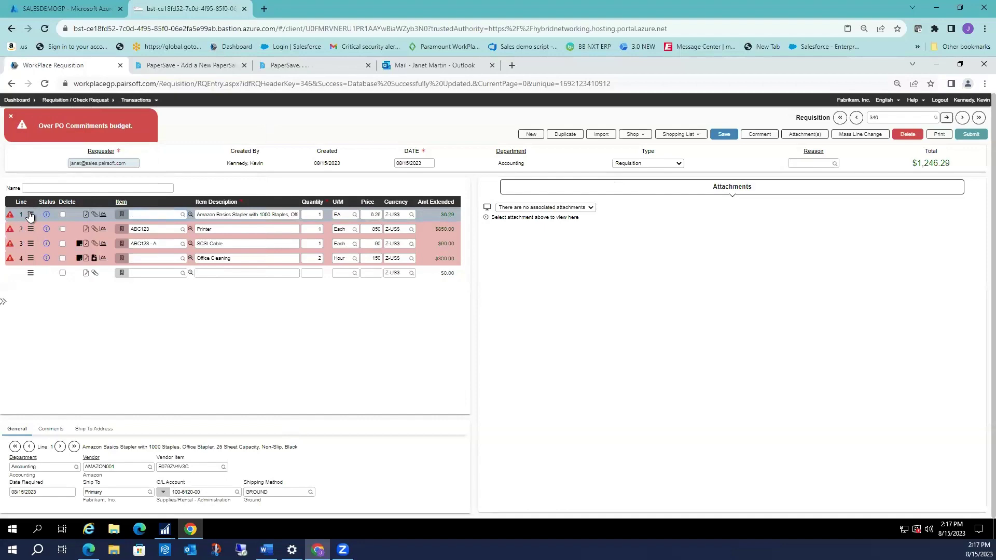
Check the stapler line's budget details, then clear the over-budget alert.
click(30, 215)
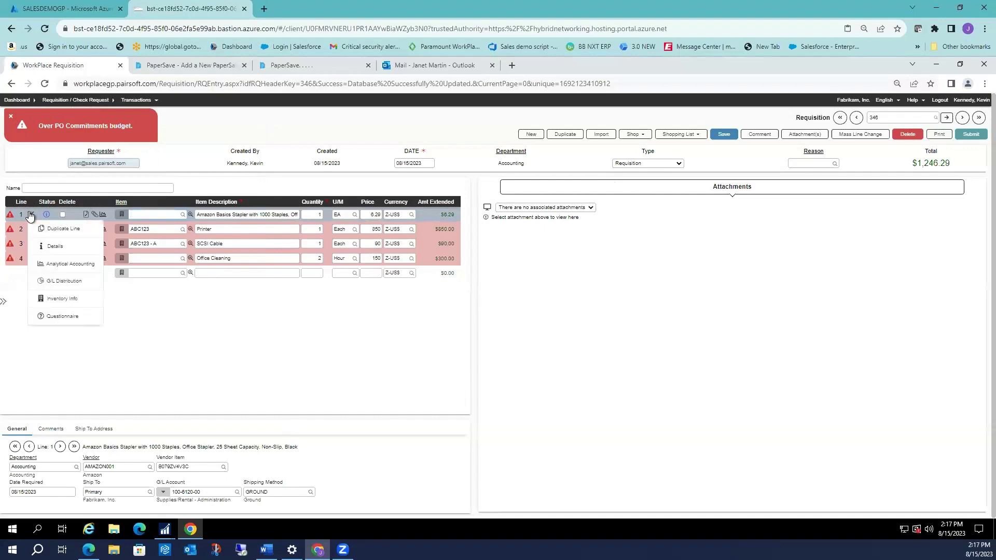
click(56, 246)
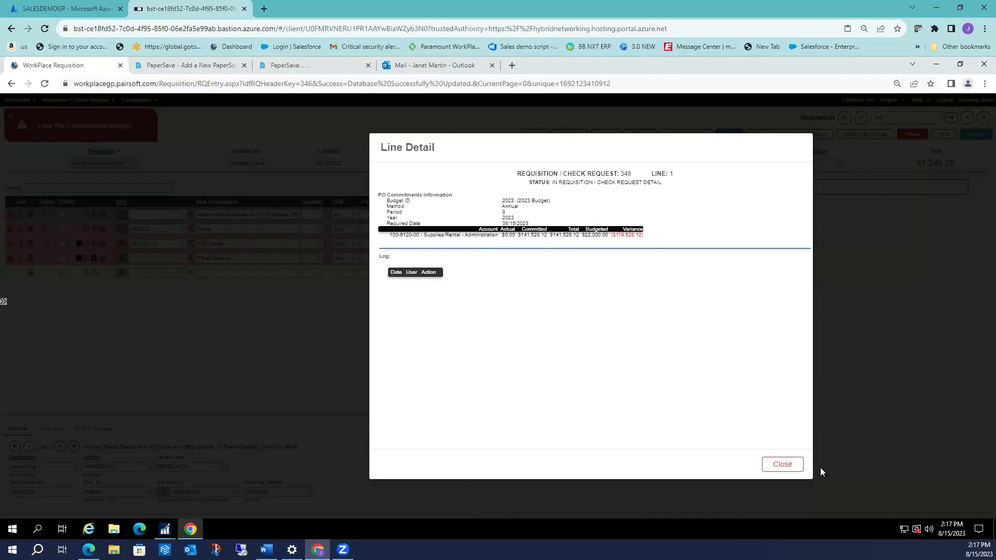
click(774, 465)
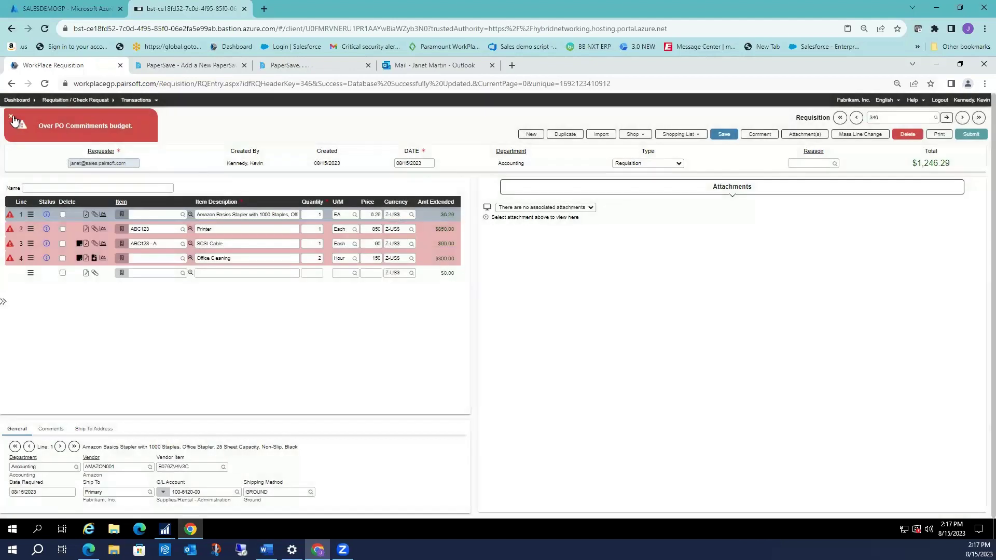
click(12, 119)
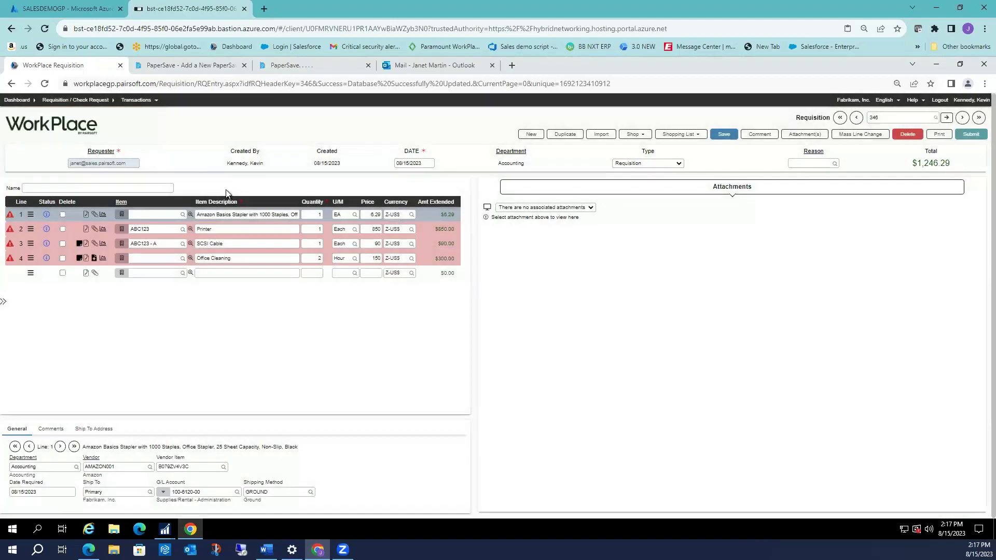
Submit requisition 346, confirm Yes despite the budget overrun, and close the alert.
click(969, 135)
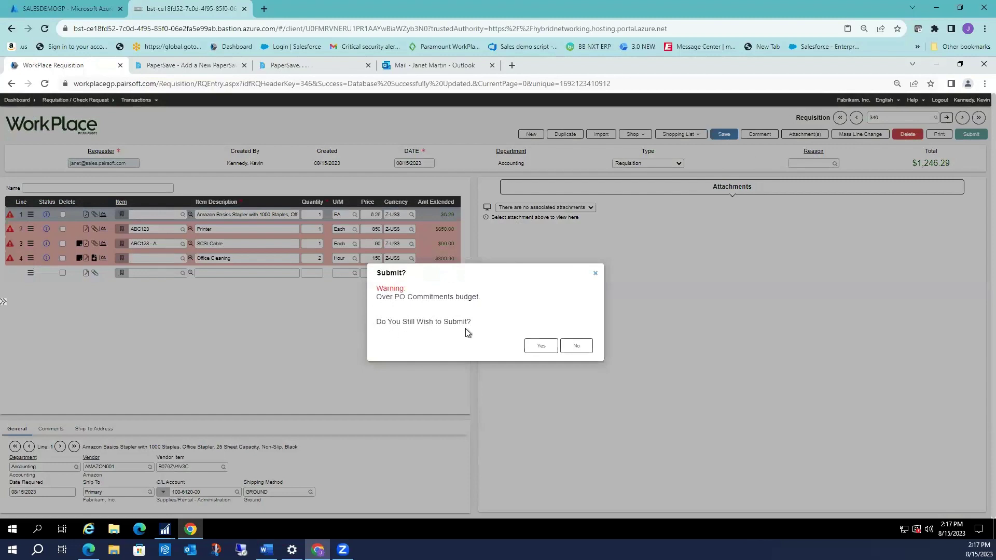
click(543, 348)
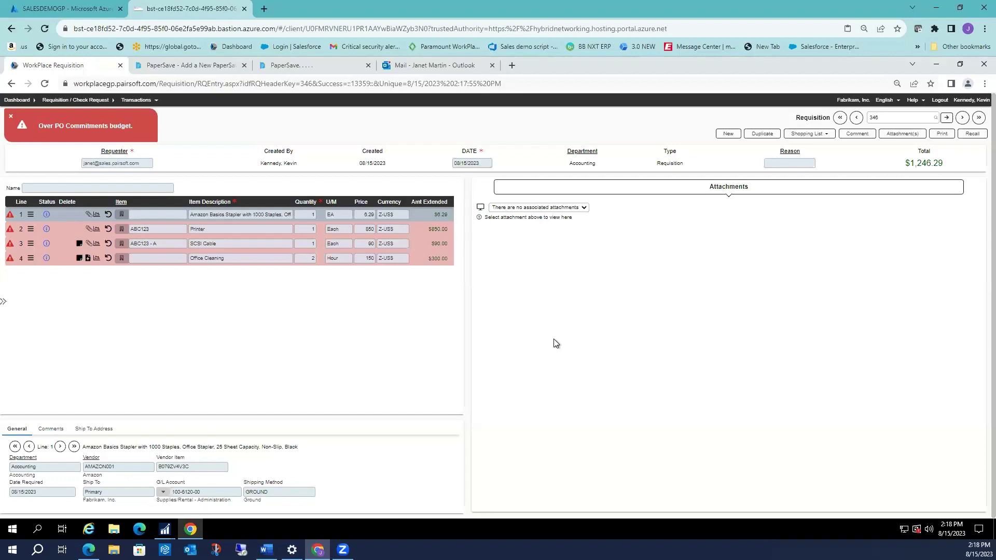
click(9, 118)
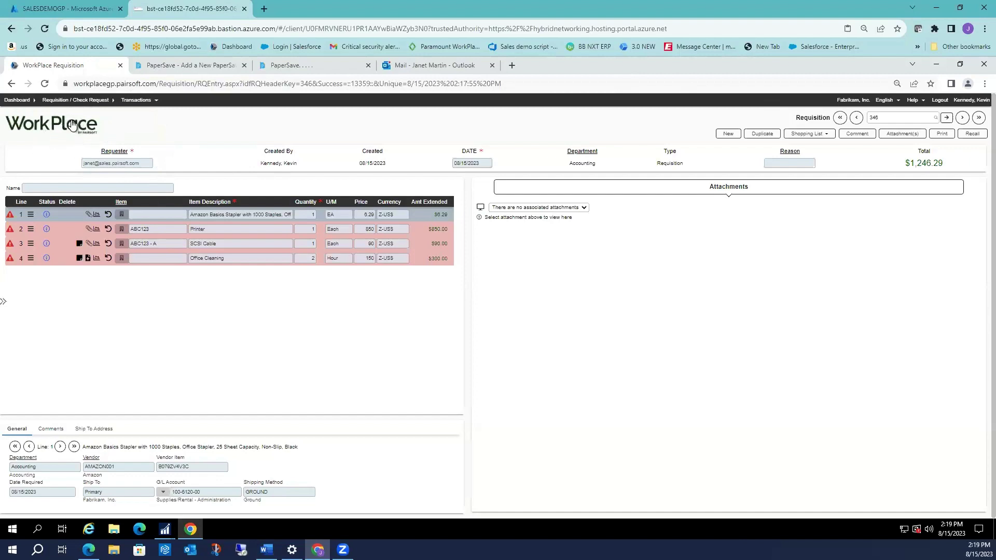
Return to the WorkPlace dashboard showing requisition 346 pending, then switch to Outlook.
click(72, 124)
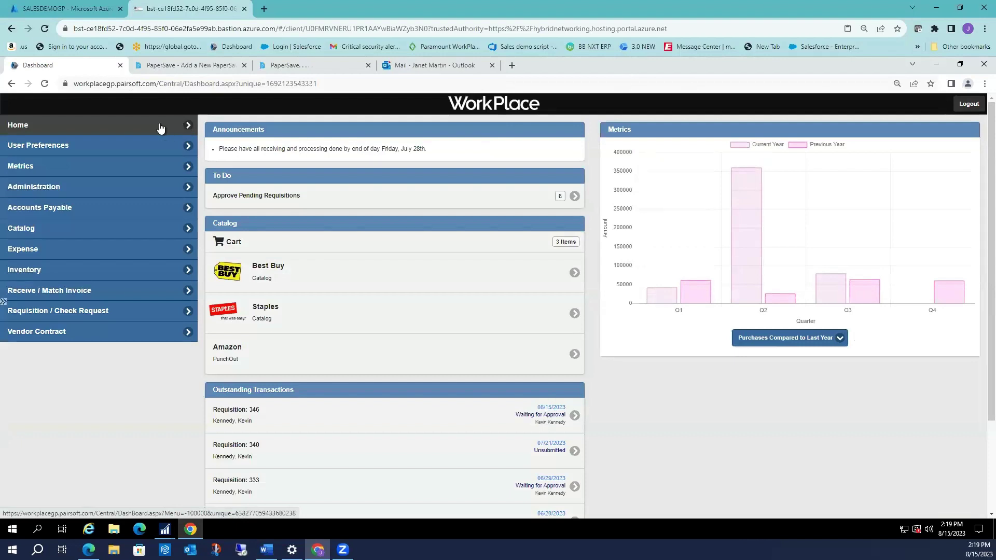
click(449, 64)
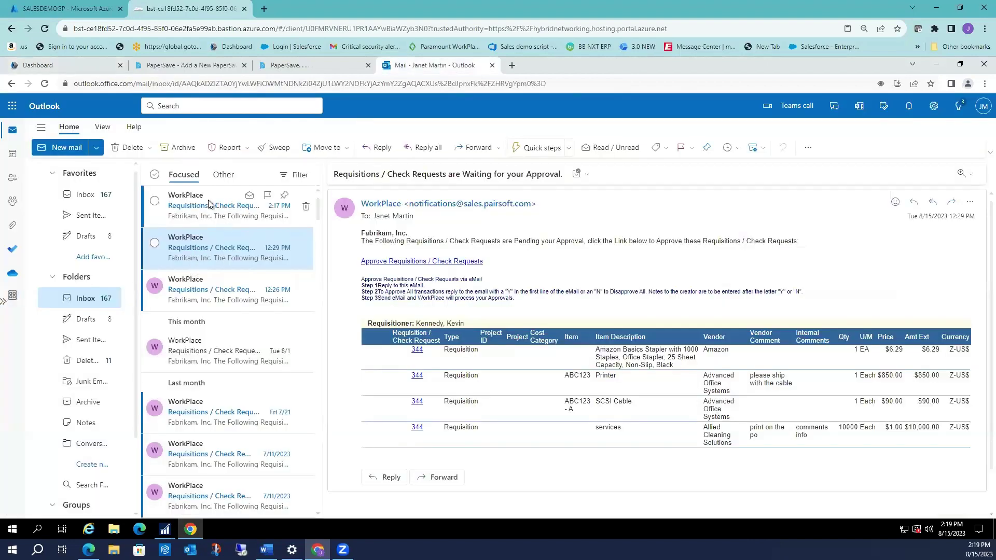
Read the 2:17 PM WorkPlace approval email, then go back to the WorkPlace dashboard.
click(234, 204)
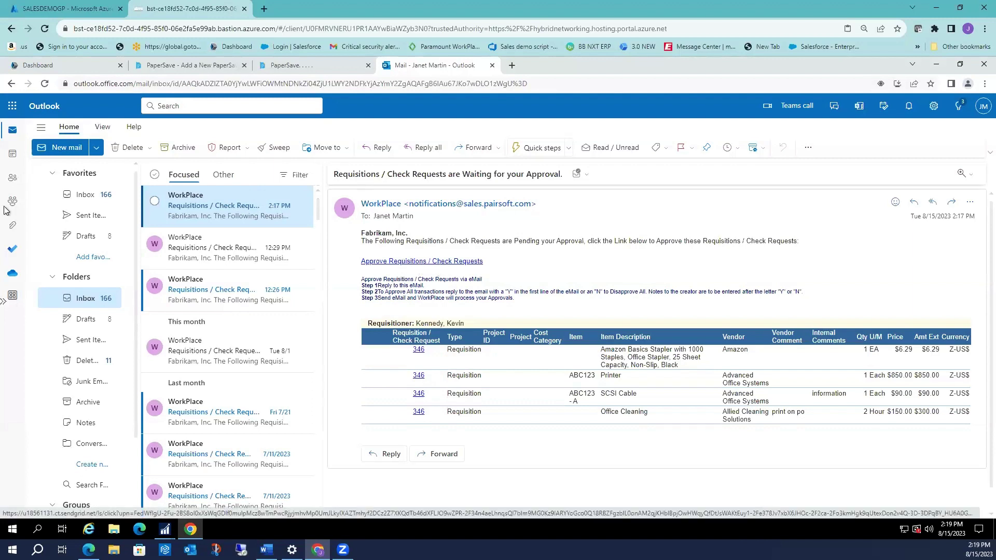
click(67, 64)
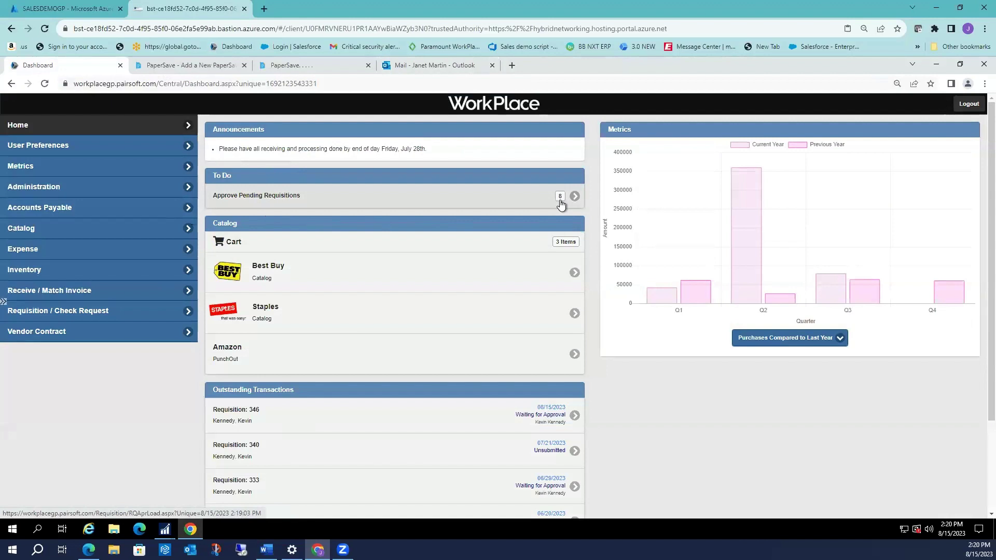
click(94, 152)
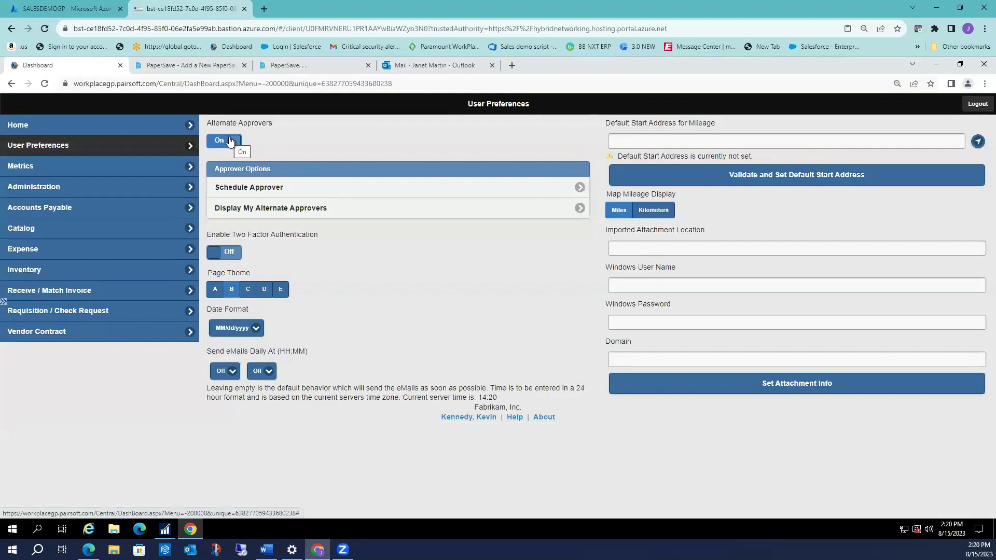
click(236, 185)
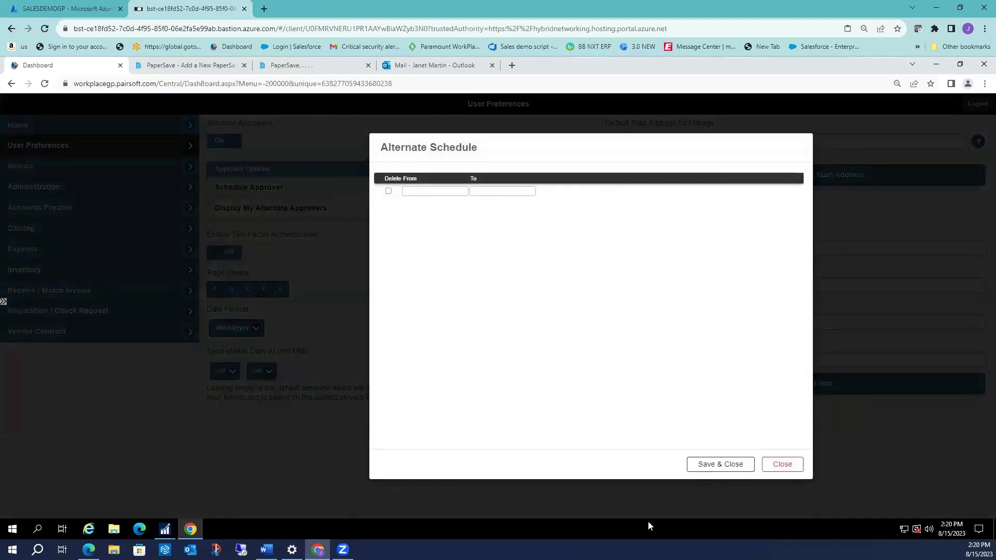
click(782, 465)
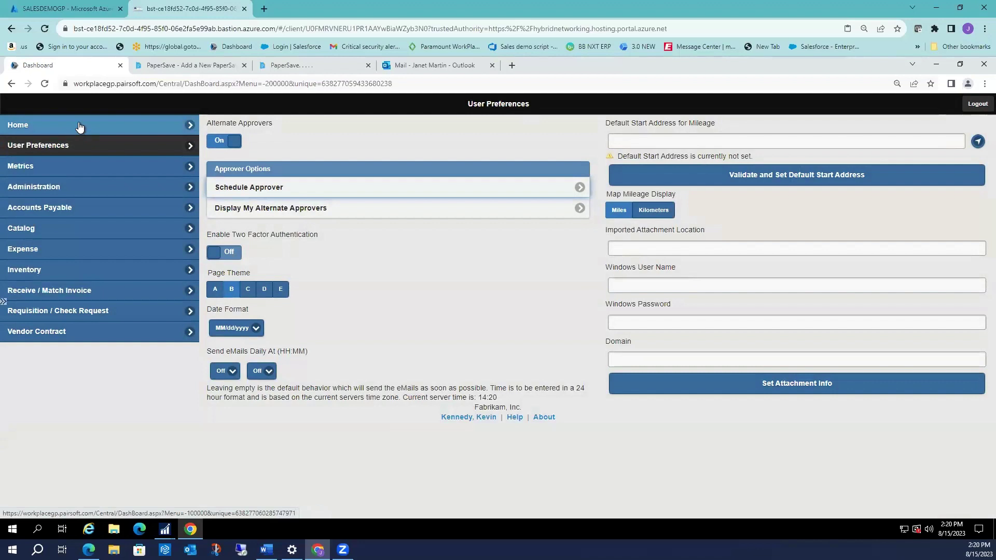
click(79, 127)
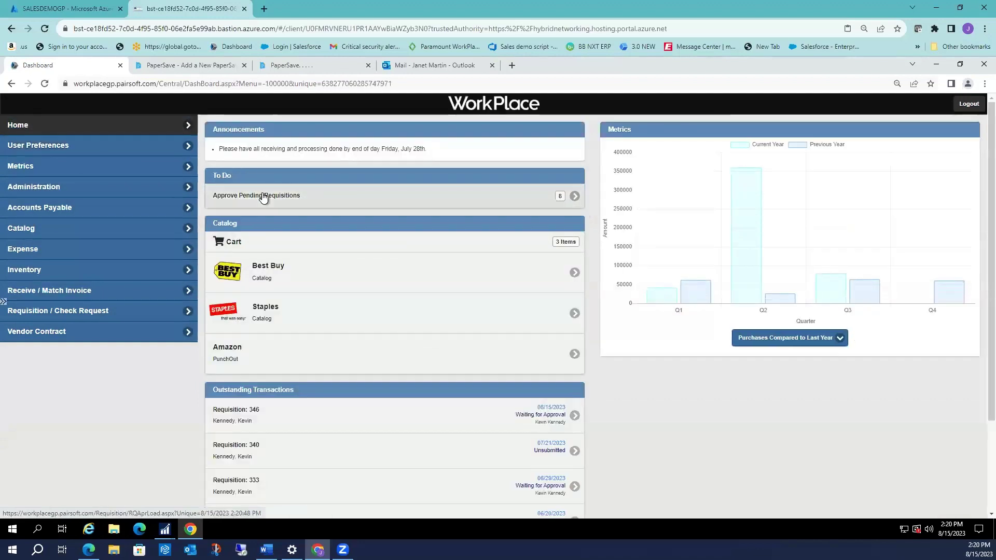
Load the requisitions awaiting approval and dismiss the over-budget alert.
click(264, 198)
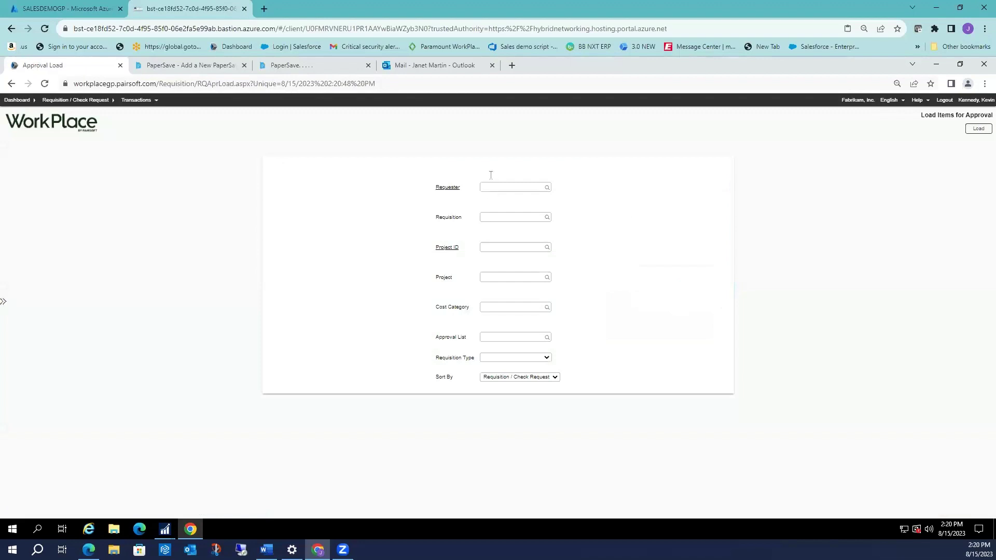
click(976, 129)
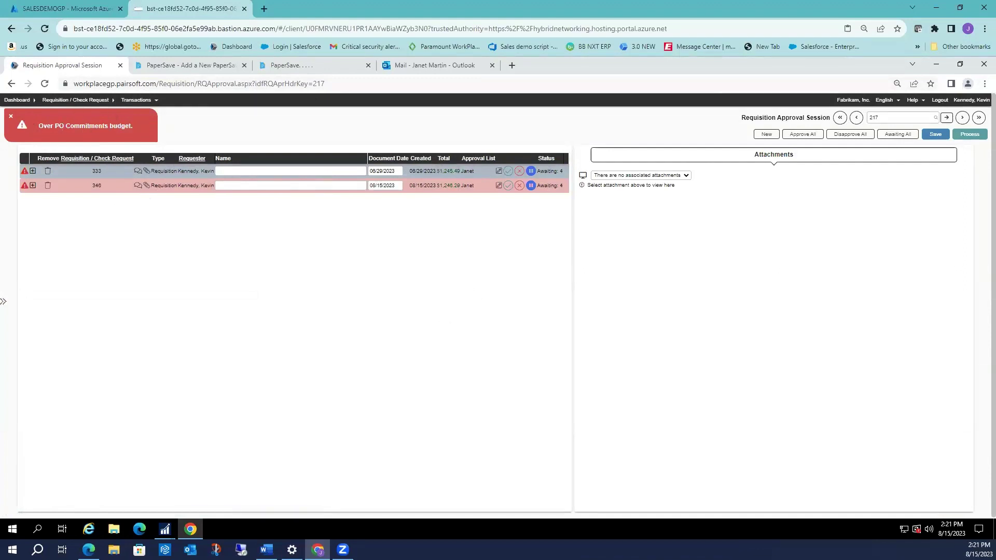
click(11, 116)
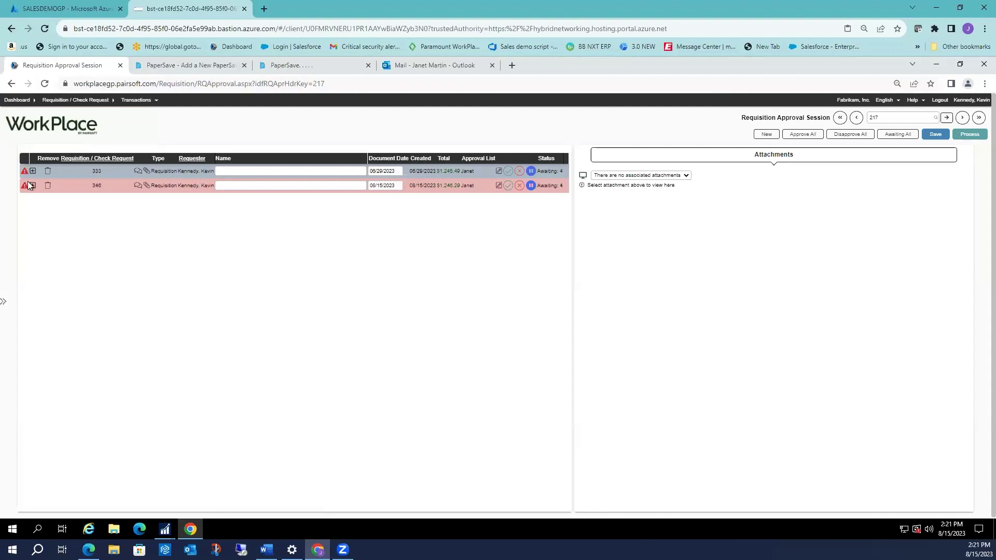
Expand requisition 346 and review each line's details from stapler to Office Cleaning.
click(33, 185)
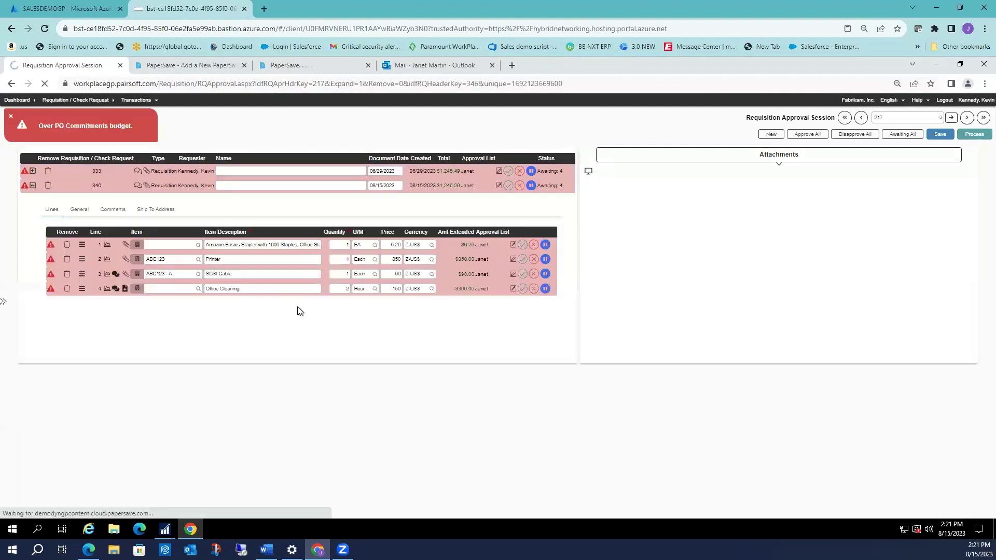
click(293, 245)
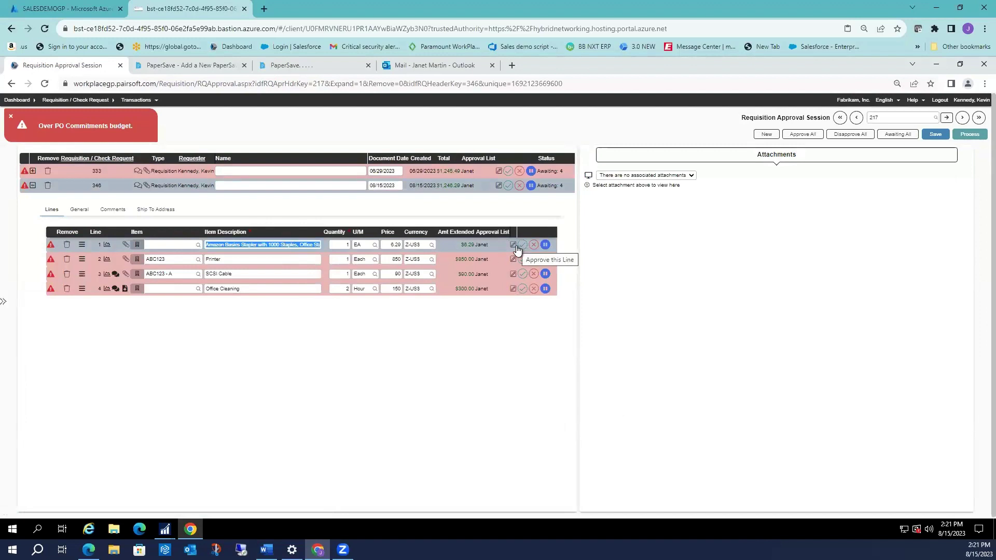
click(79, 211)
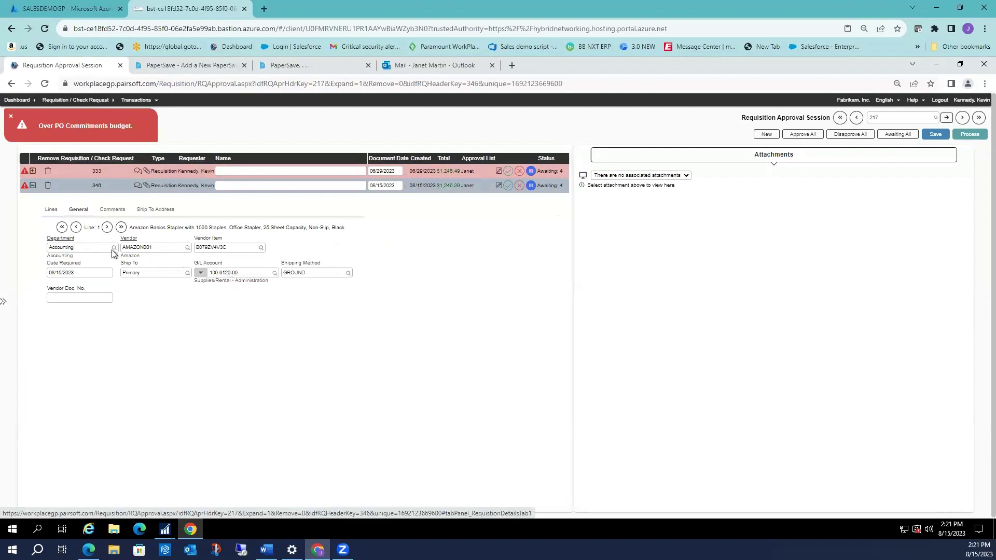
click(107, 228)
click(107, 227)
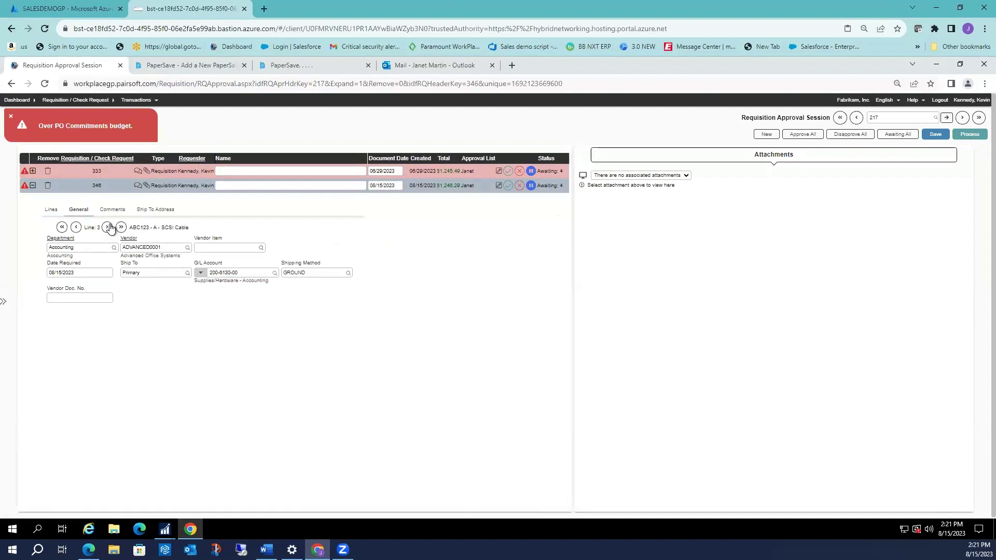
click(107, 228)
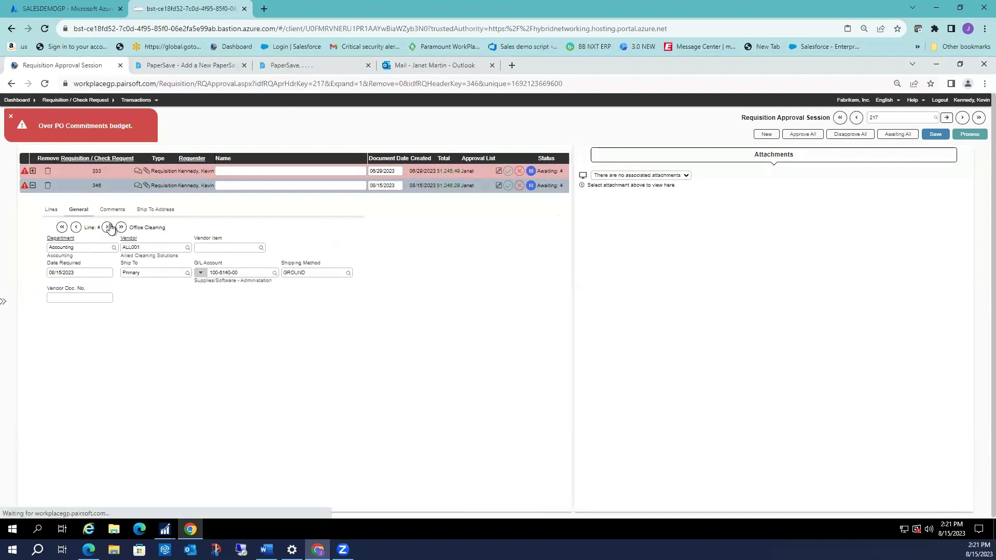
Read the Office Cleaning line's vendor comment and approve requisition 346.
click(51, 210)
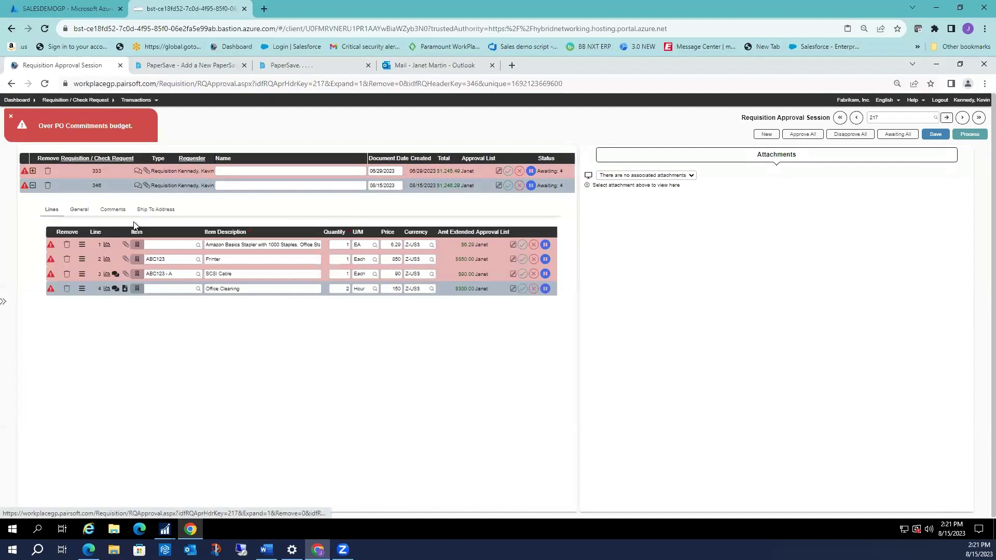
click(115, 289)
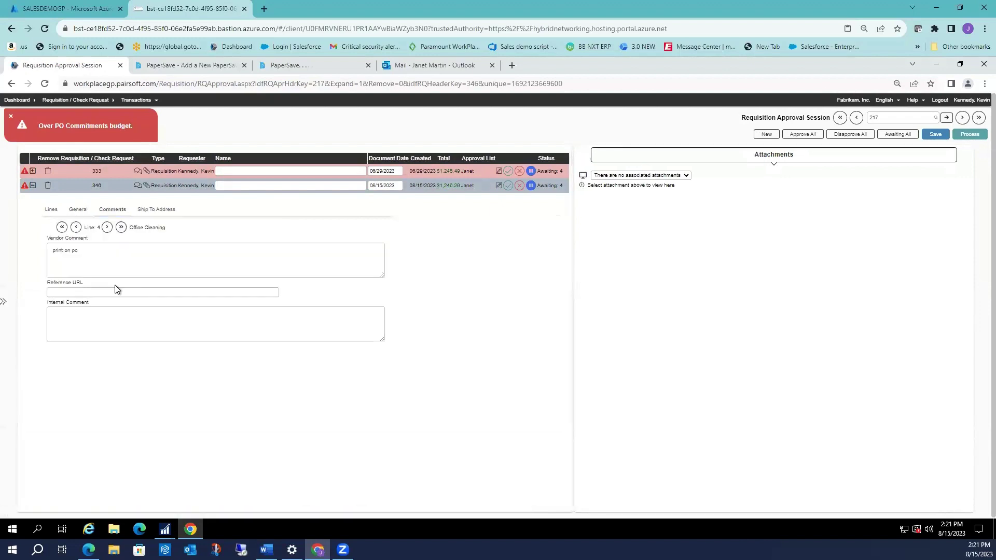
click(51, 210)
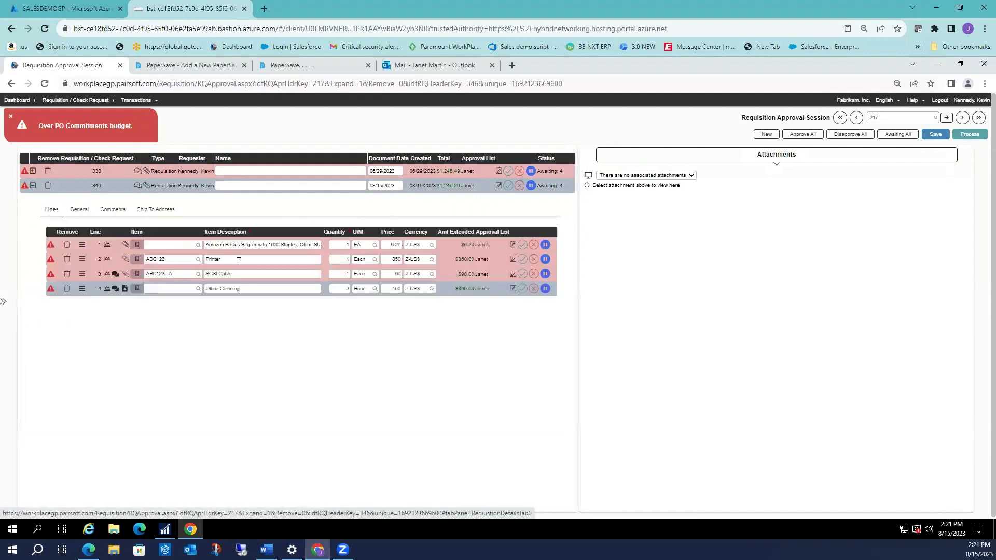
click(509, 187)
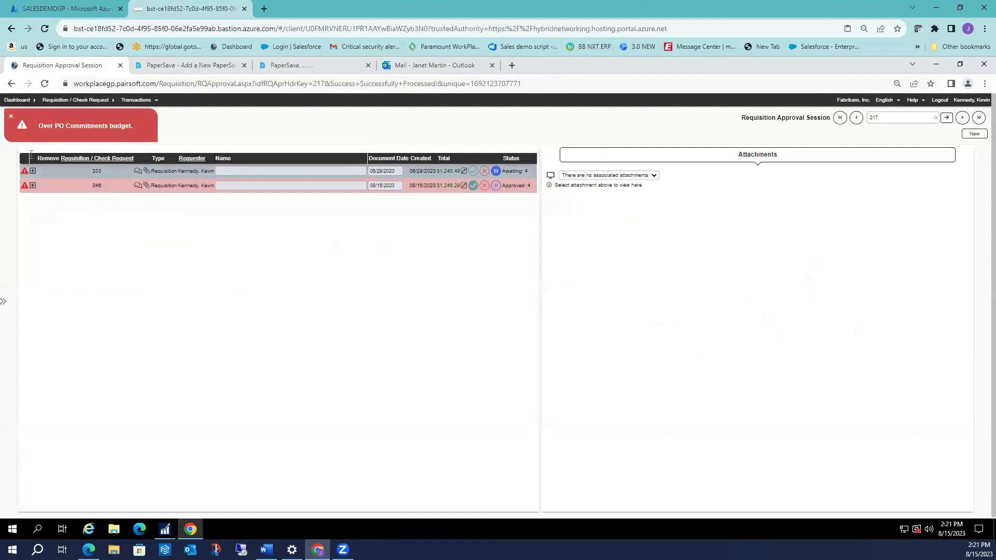
Clear the budget alert, check requisition 346 shows Approved, and open Review Pending Requisitions.
click(13, 128)
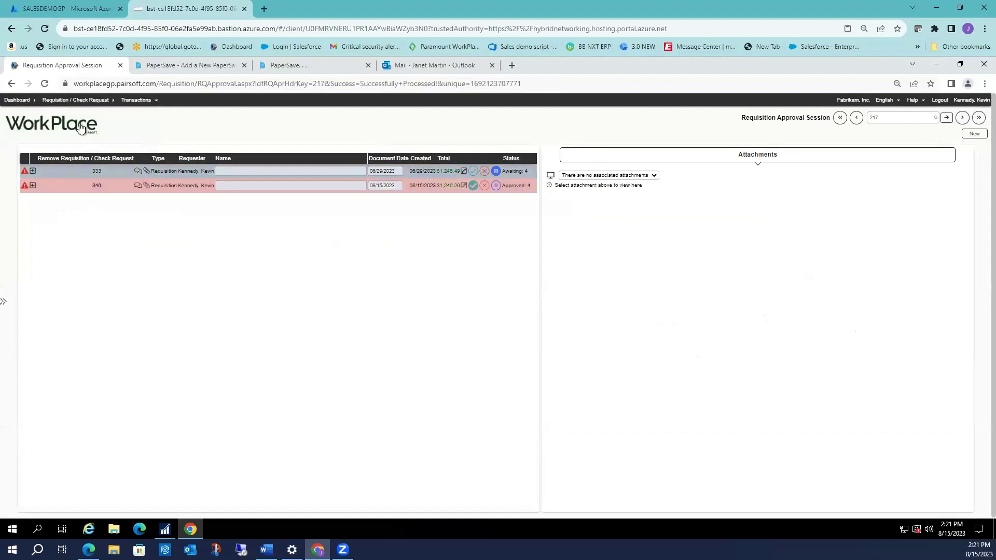
click(81, 127)
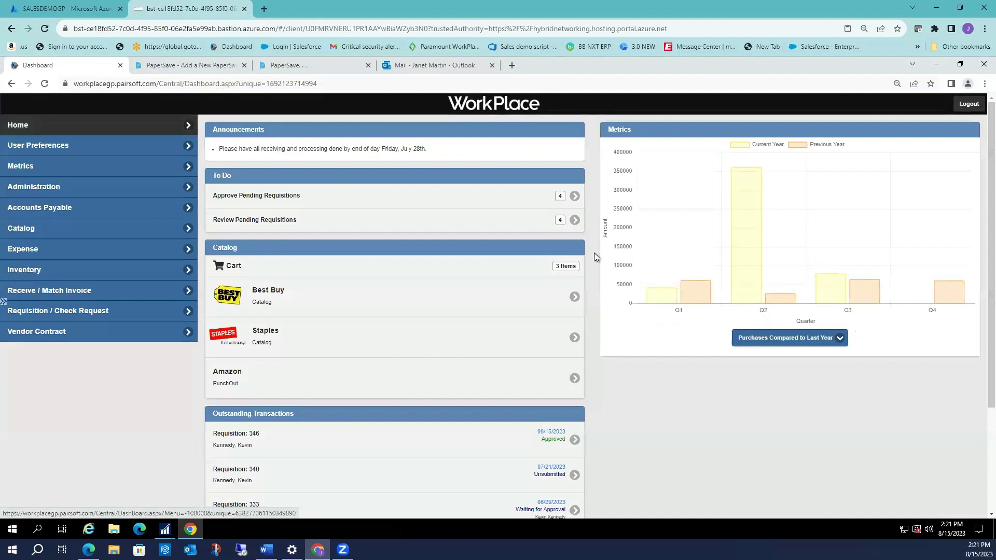
scroll(489, 444, down, 1)
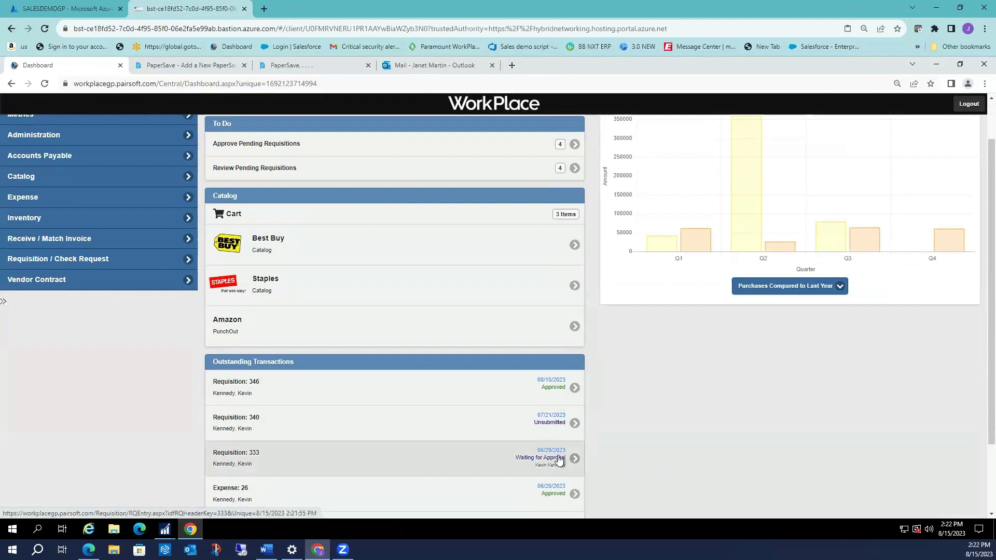
scroll(555, 467, up, 1)
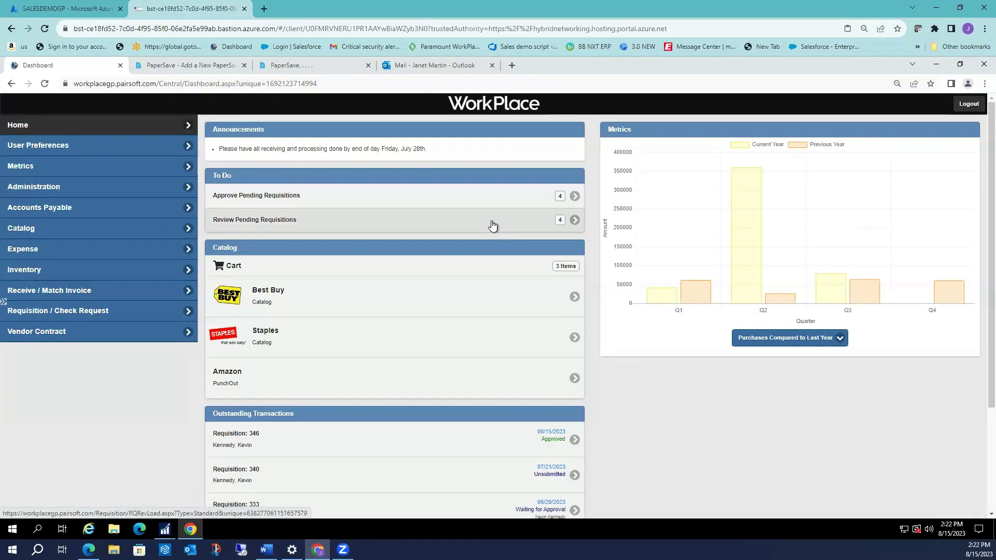
click(493, 225)
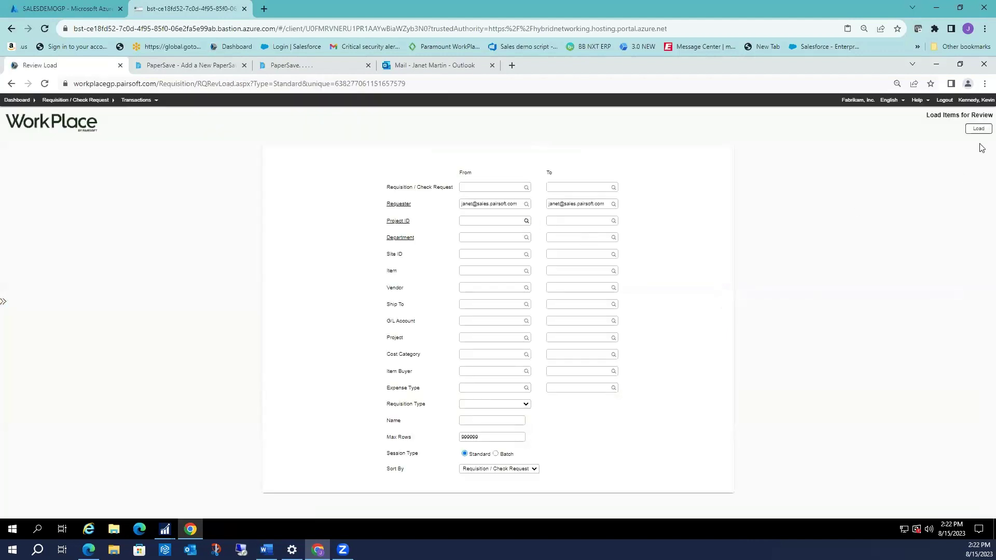
Load requisition 346 into the review session and view line 1's department, vendor and account details.
click(978, 130)
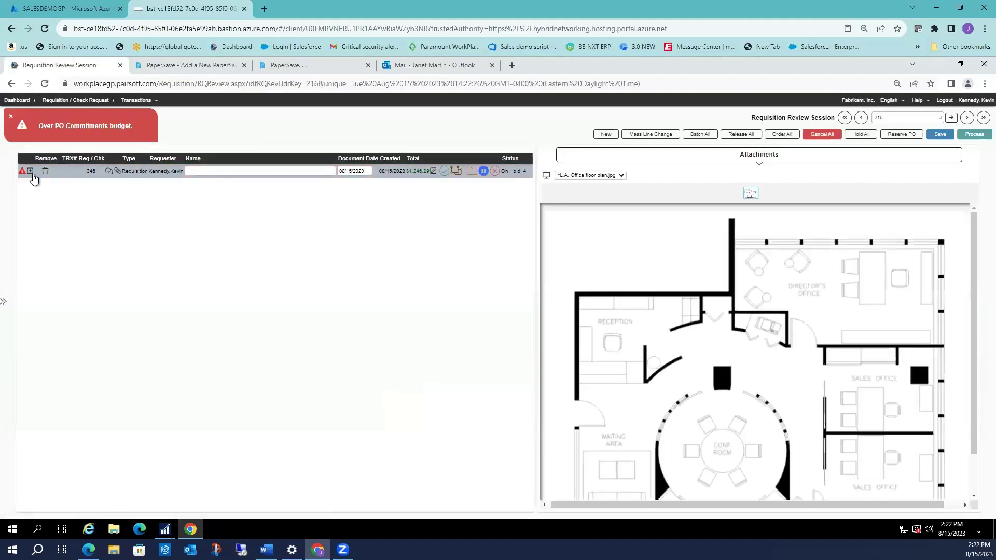
click(30, 173)
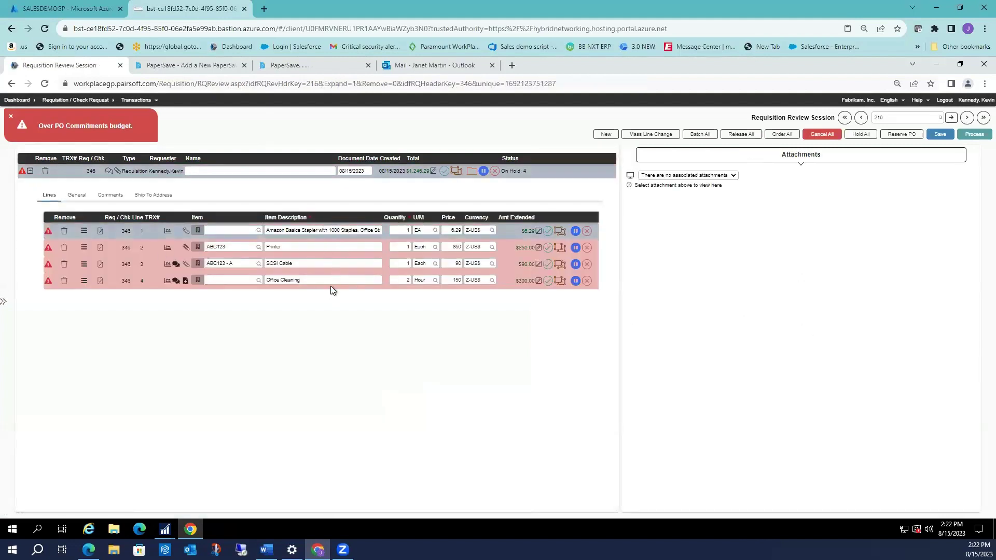
click(76, 196)
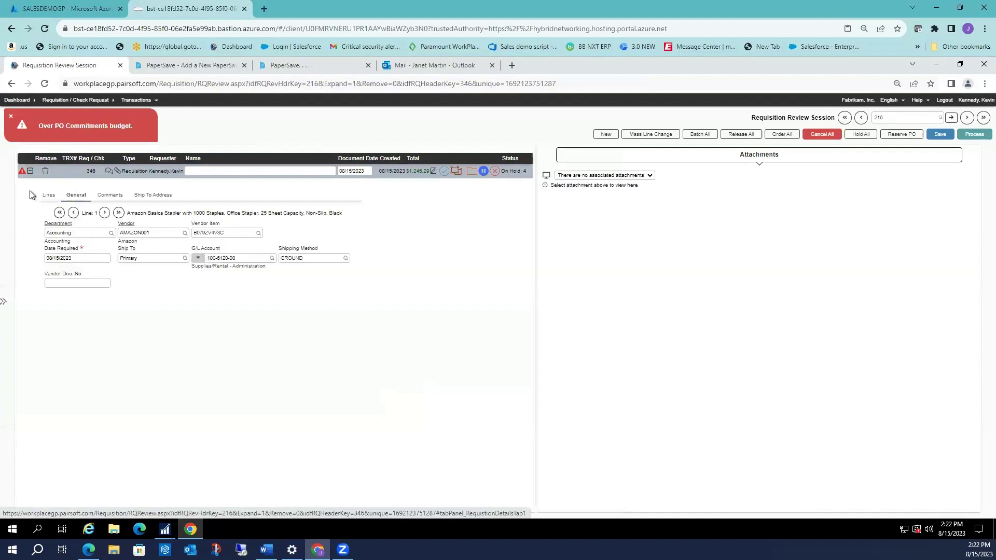
click(49, 197)
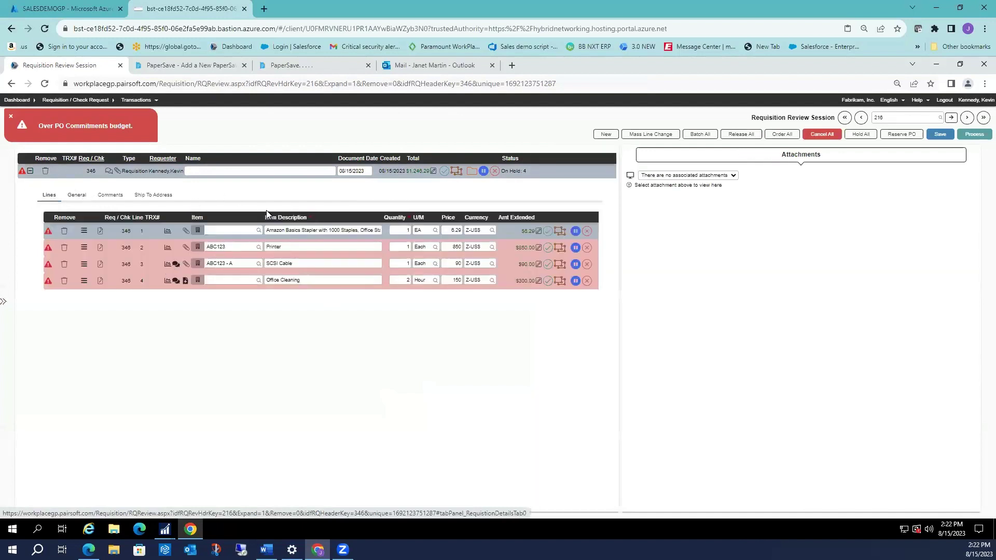
Step through the General details of lines 2 to 4, from the Printer to Office Cleaning.
click(78, 195)
click(105, 213)
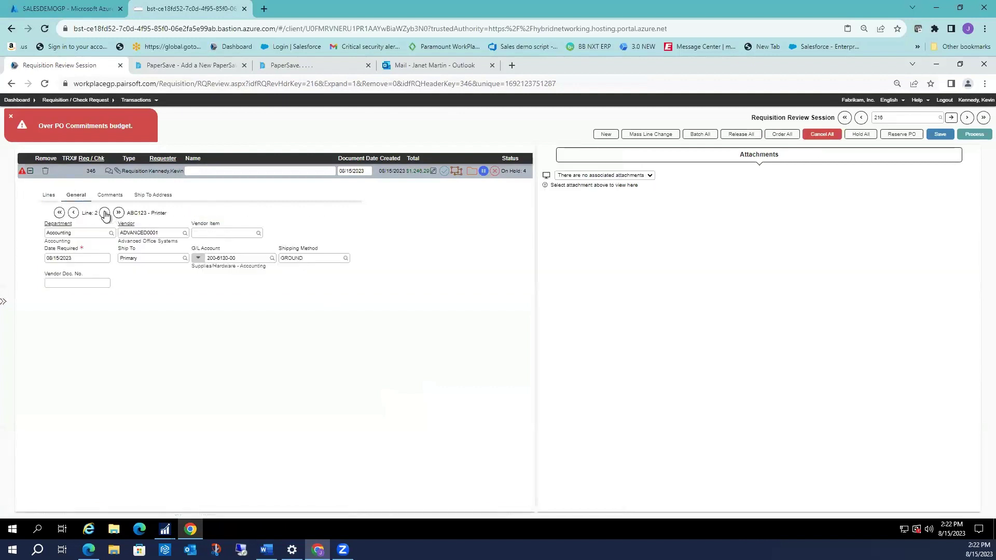
click(105, 213)
click(105, 213)
click(49, 196)
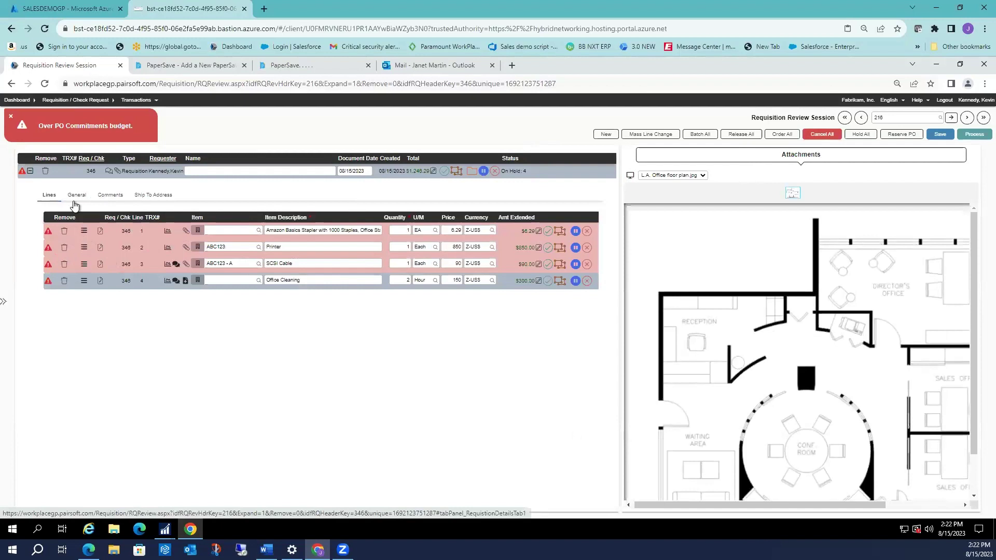
Read the Office Cleaning line's comments and dismiss the over-budget warning.
click(112, 196)
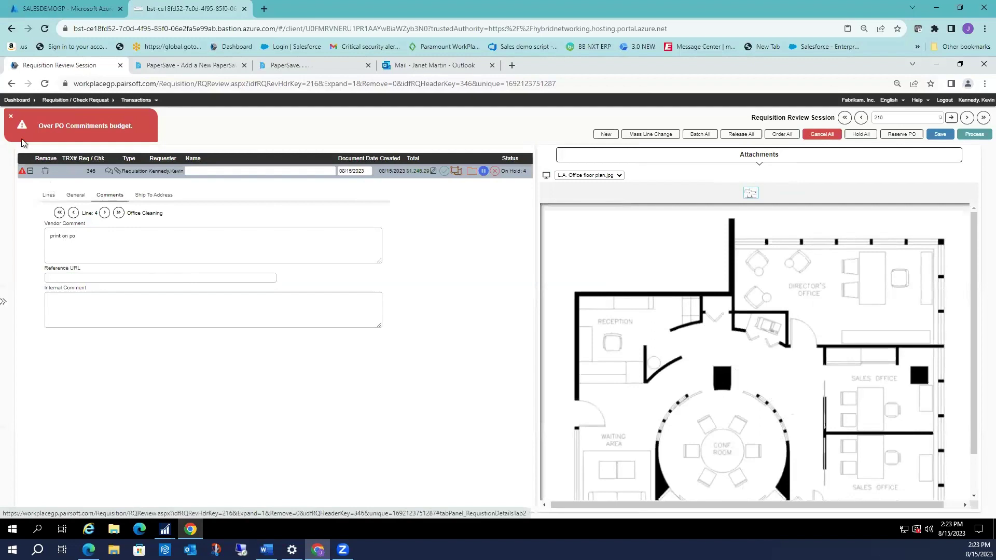
click(12, 118)
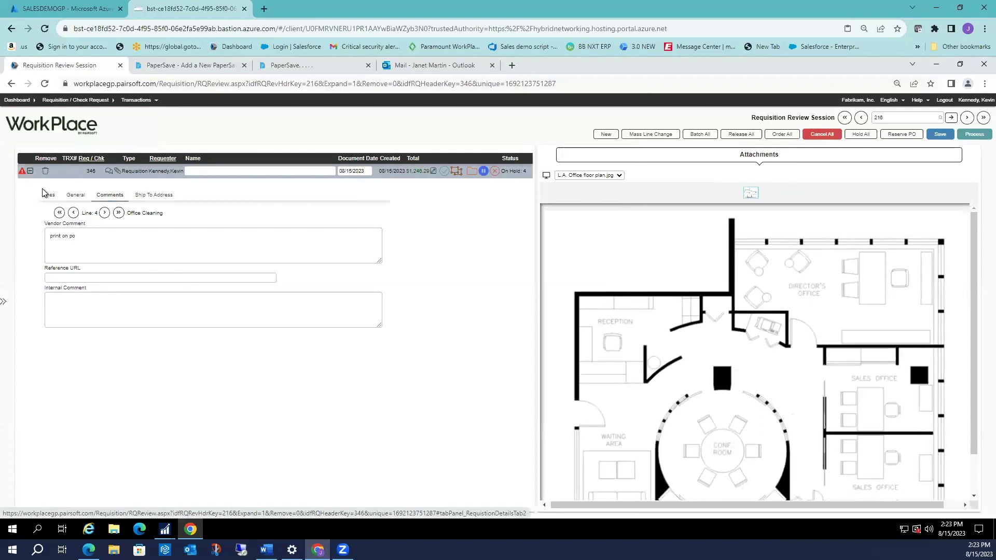
click(48, 195)
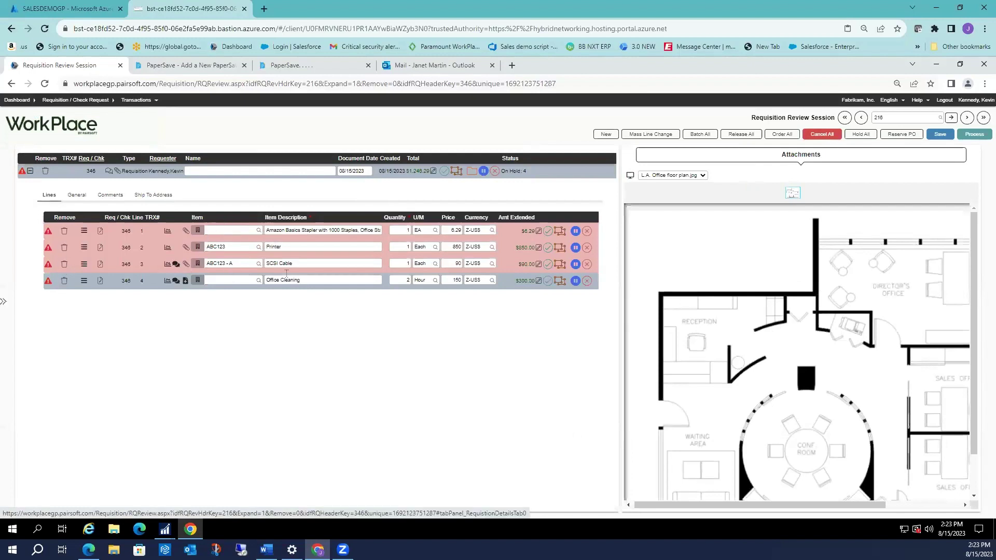
Check line 1's budget commitment details, then mark all lines of requisition 346 to be ordered.
click(83, 233)
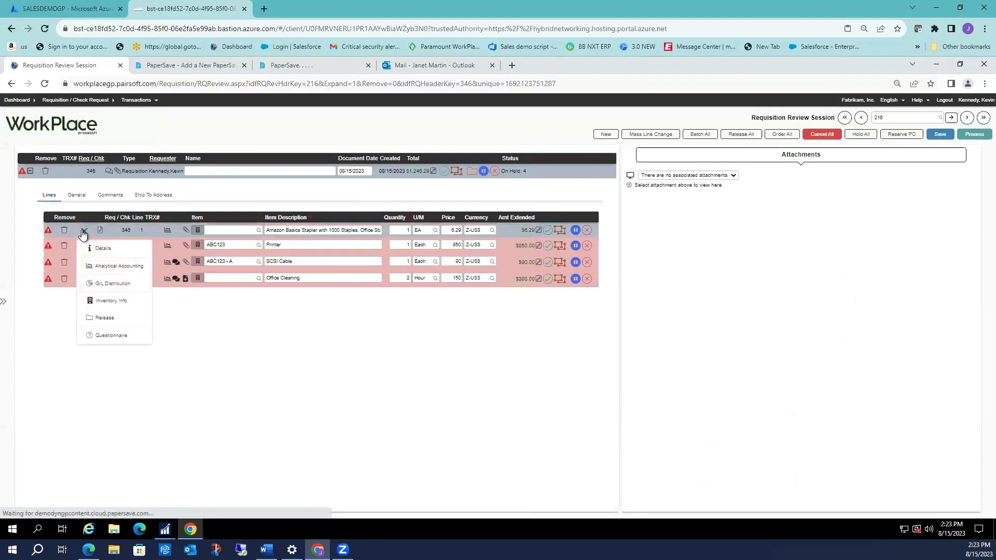
click(164, 242)
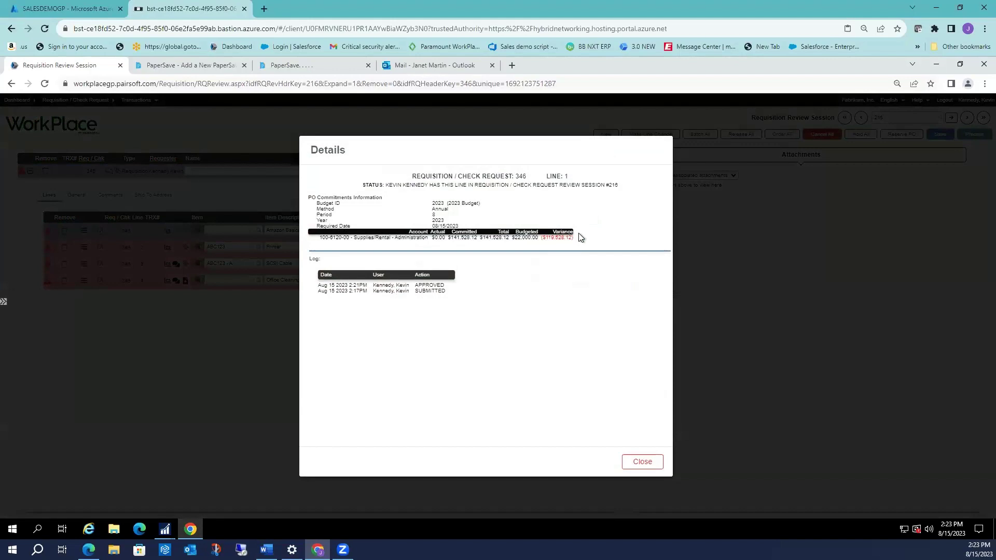
click(645, 461)
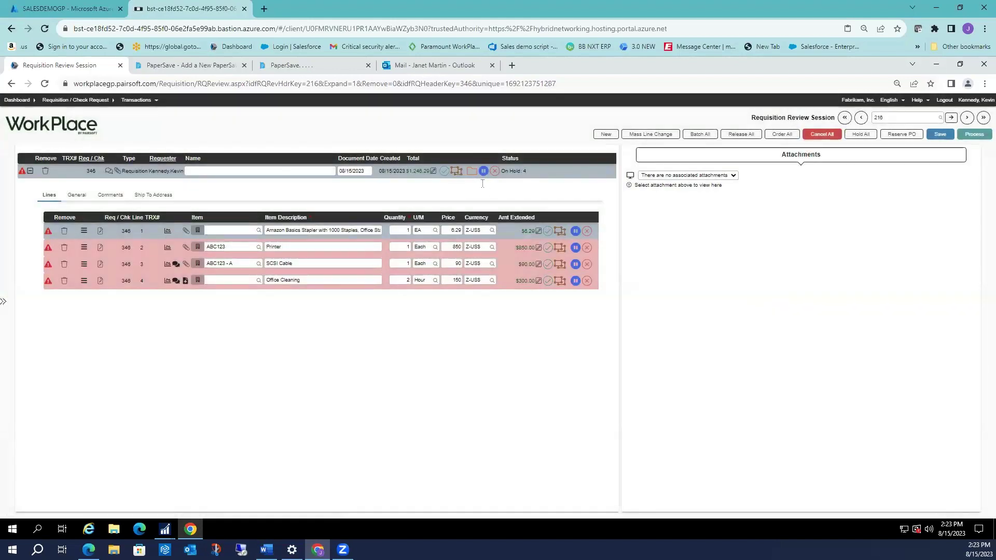
click(782, 134)
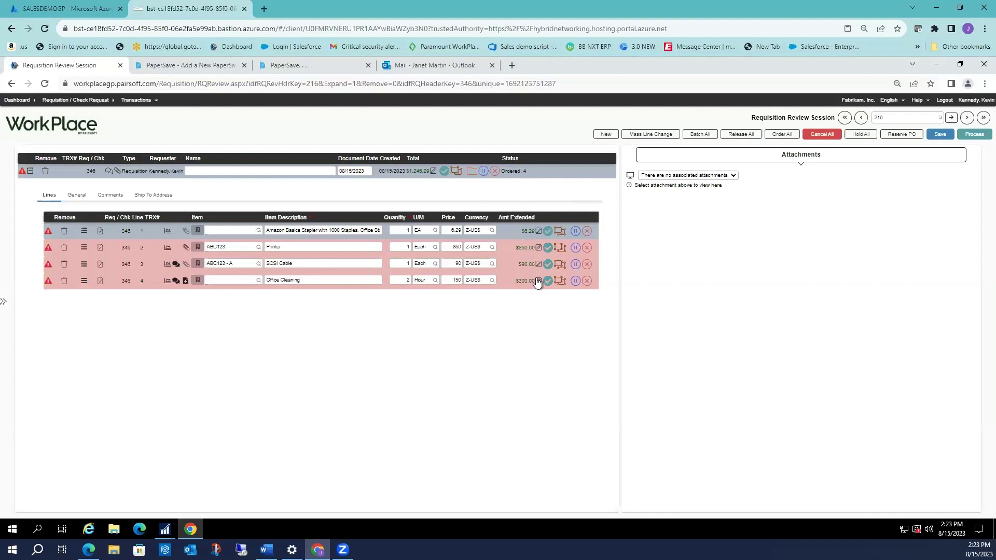
click(484, 171)
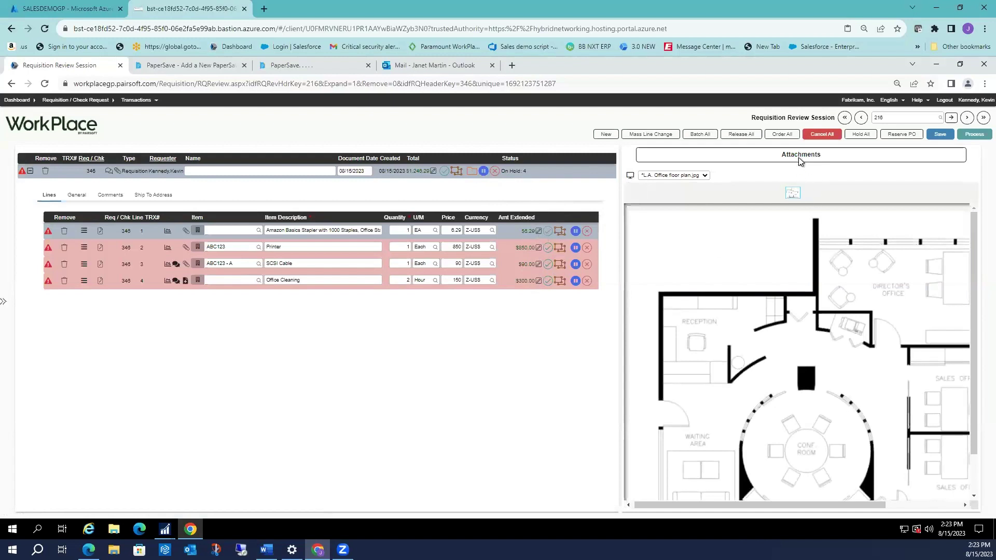
Process requisition 346 into a purchase order and dismiss the over-budget warning.
click(975, 135)
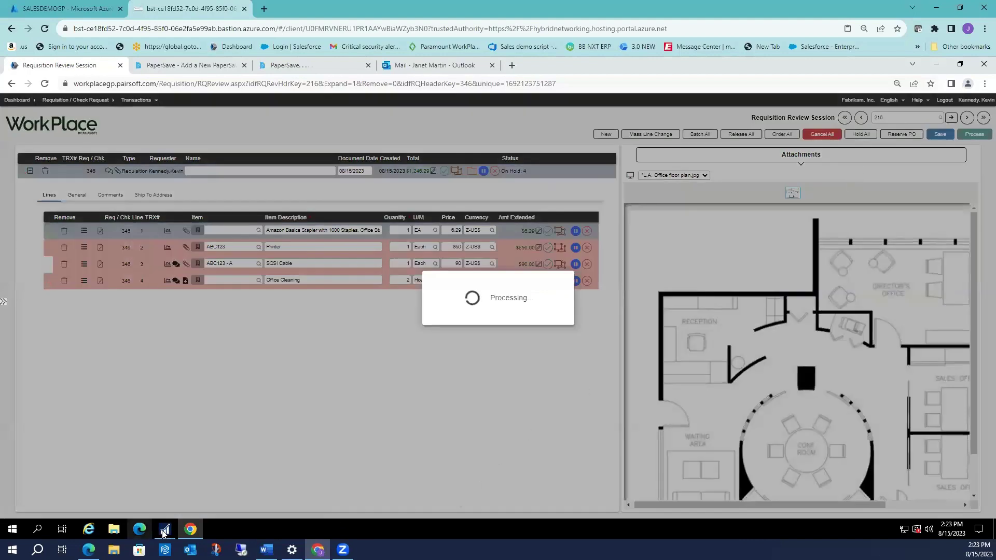
mouse_move(164, 532)
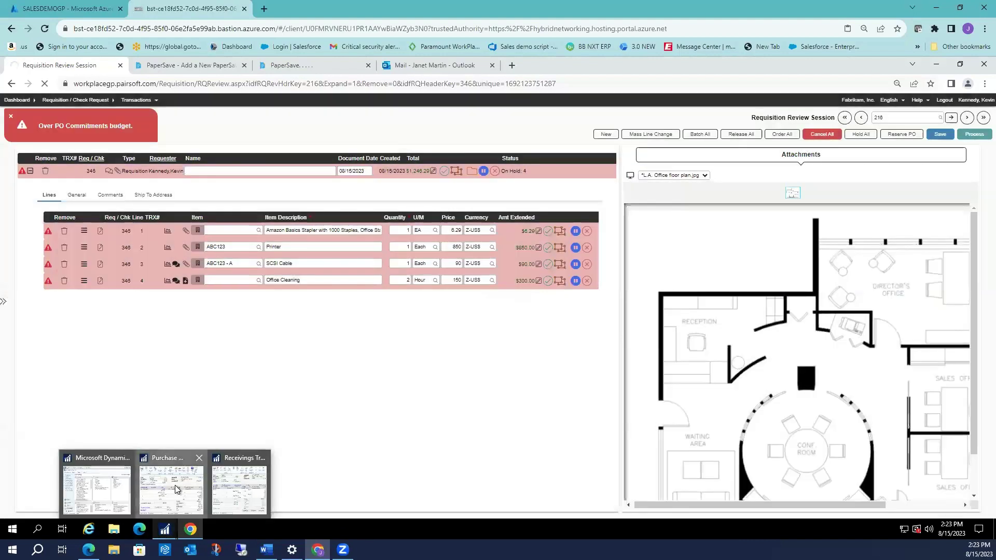
click(175, 489)
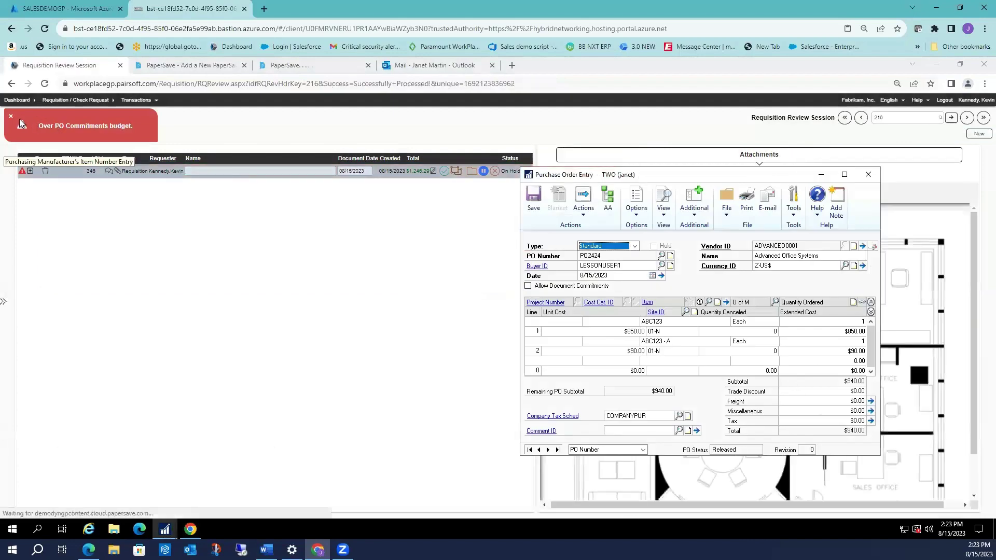
click(11, 117)
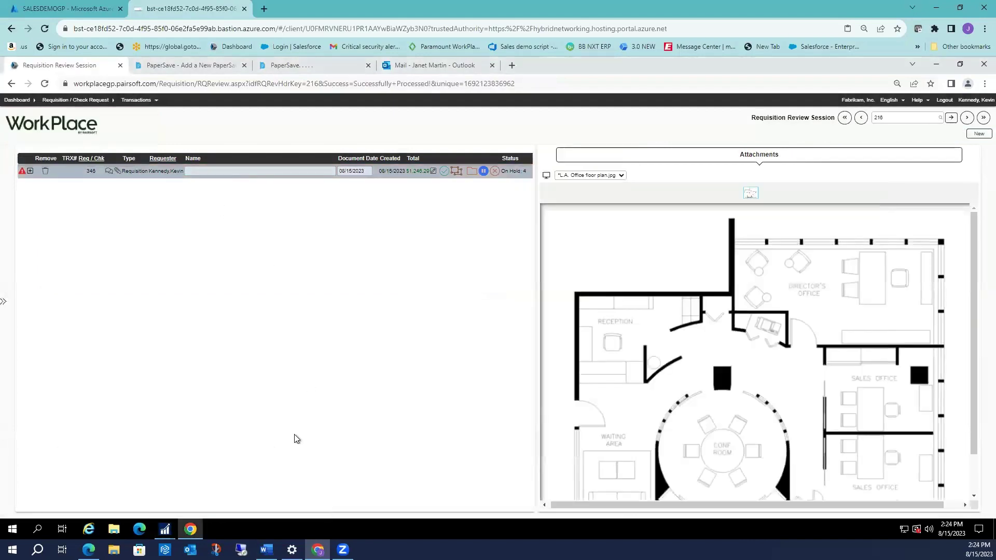
View the newest Dynamics GP purchase order, PO2426 for Amazon at $6.29.
mouse_move(164, 529)
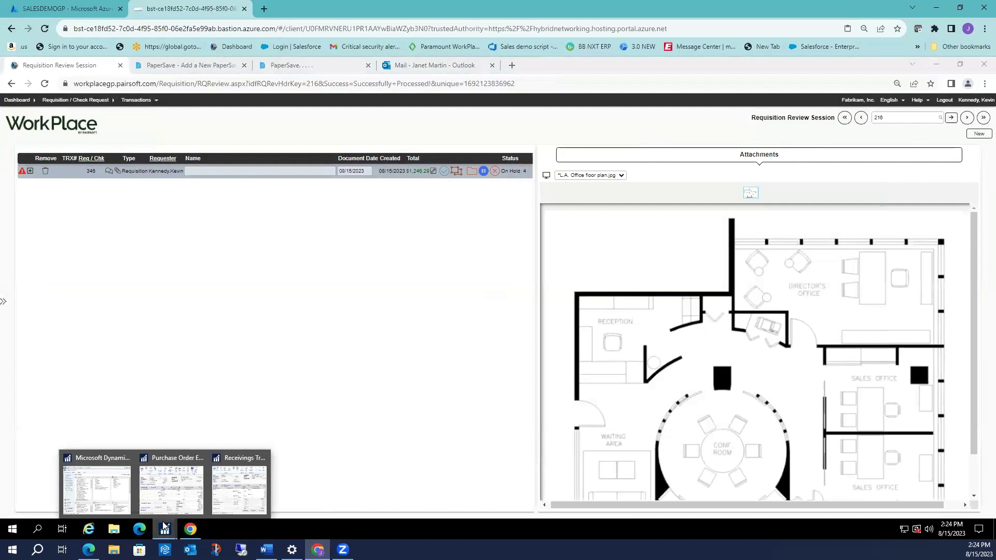
click(167, 497)
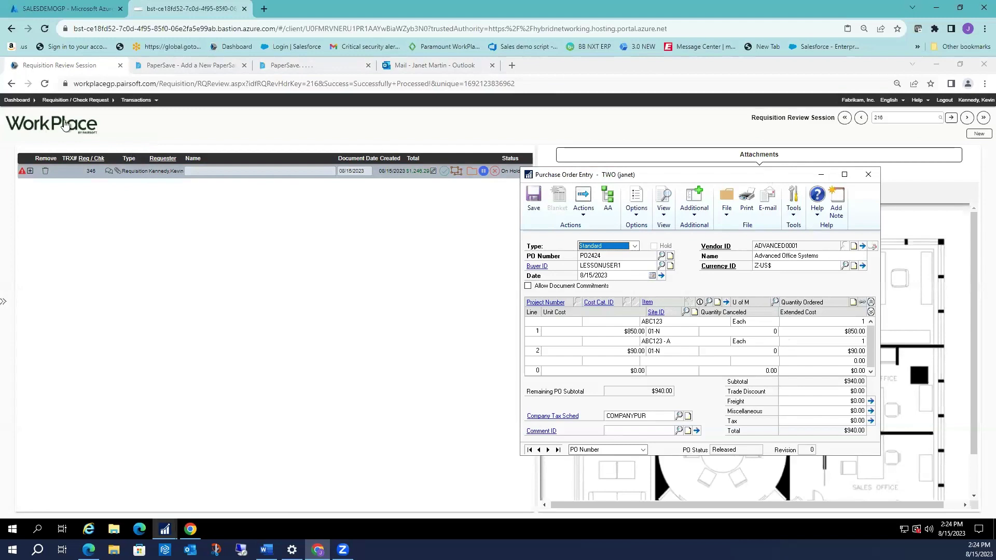
click(558, 450)
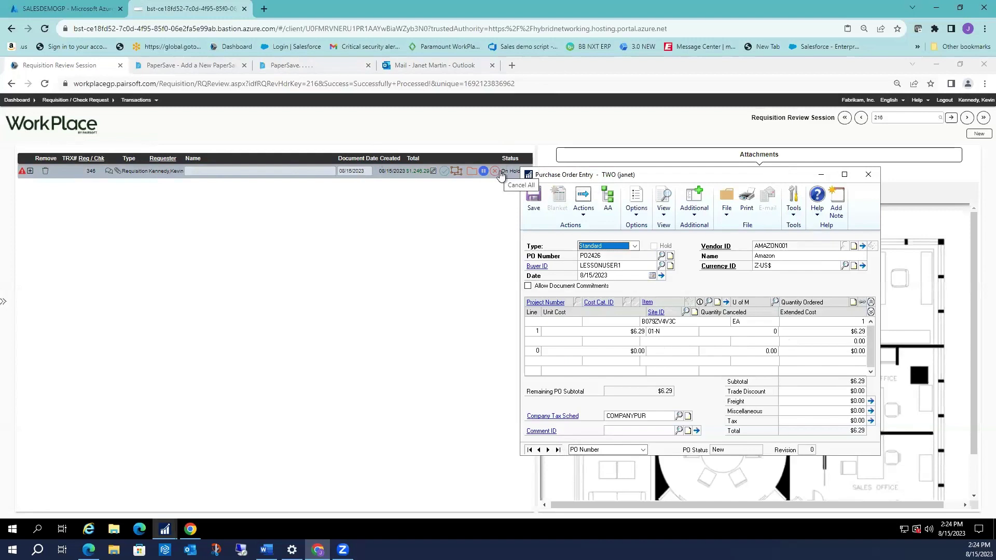
click(77, 125)
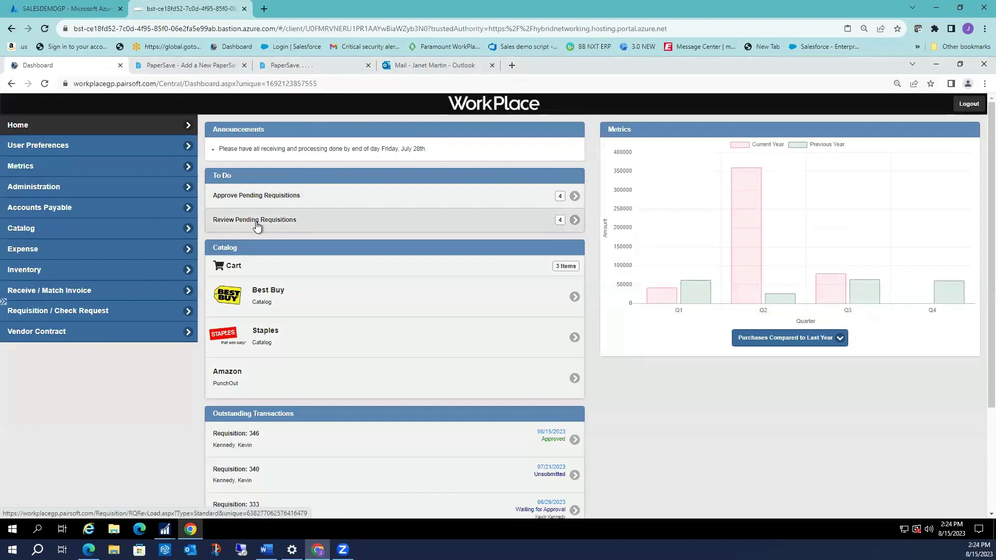
Page back through purchase orders PO2425, PO2423 and PO2422, then minimize Purchase Order Entry.
click(163, 531)
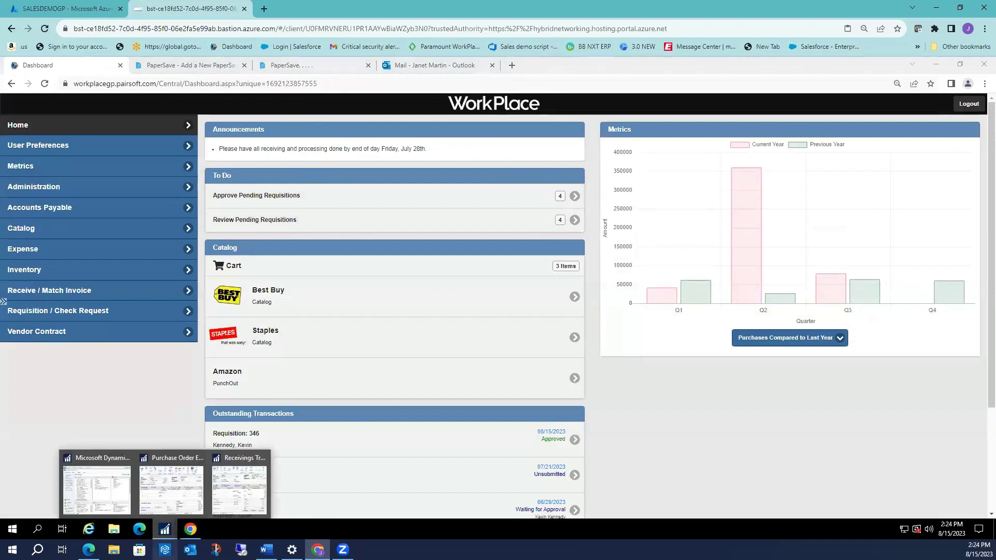
click(171, 485)
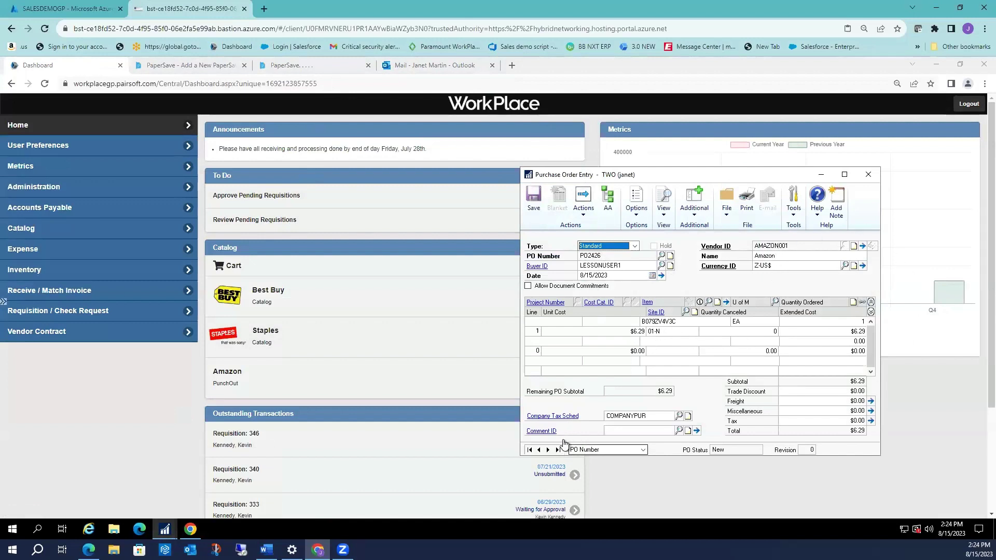
click(540, 450)
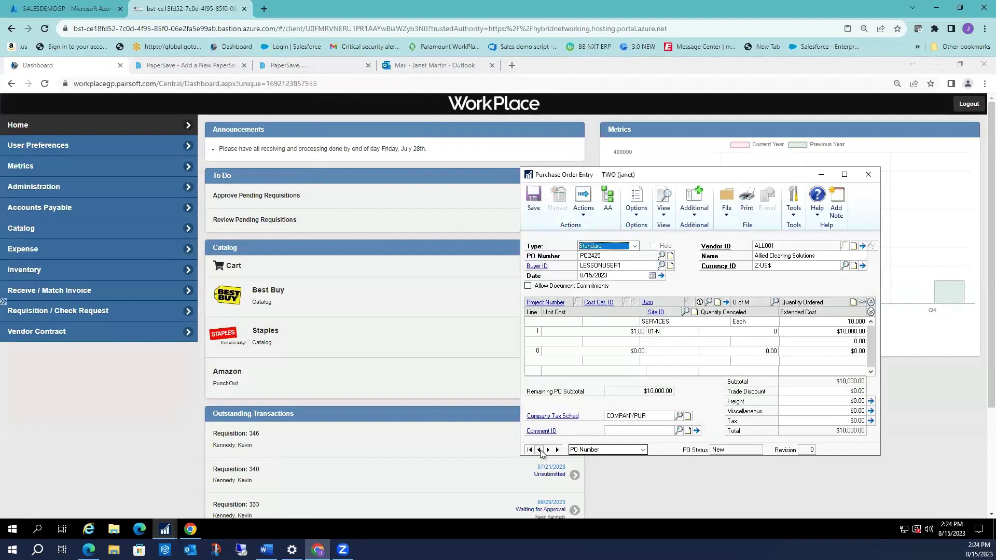
click(540, 451)
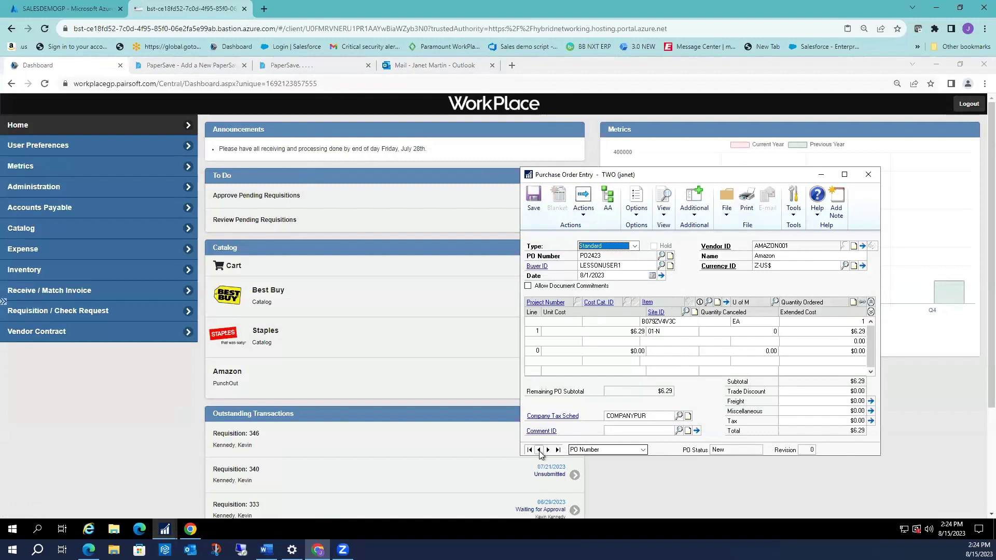
click(540, 450)
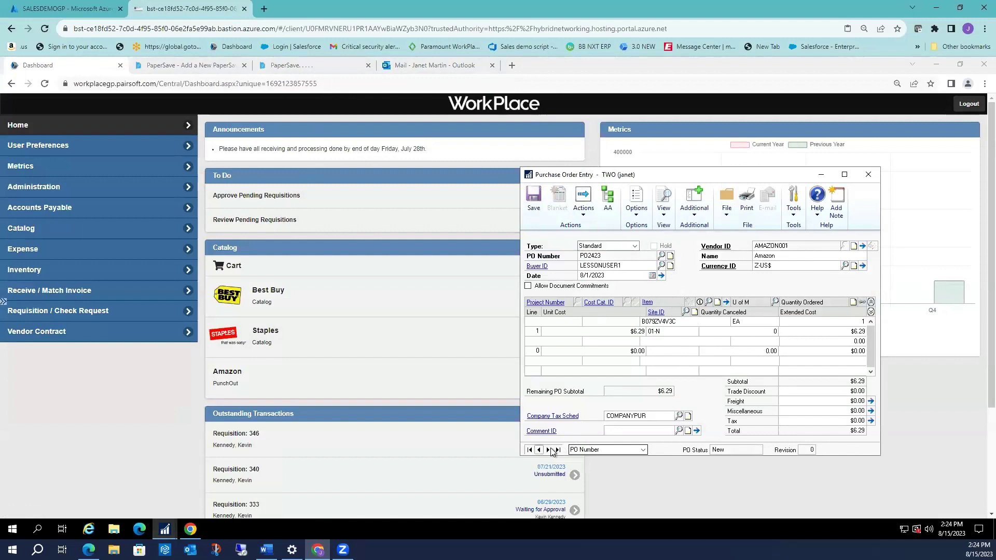
click(821, 175)
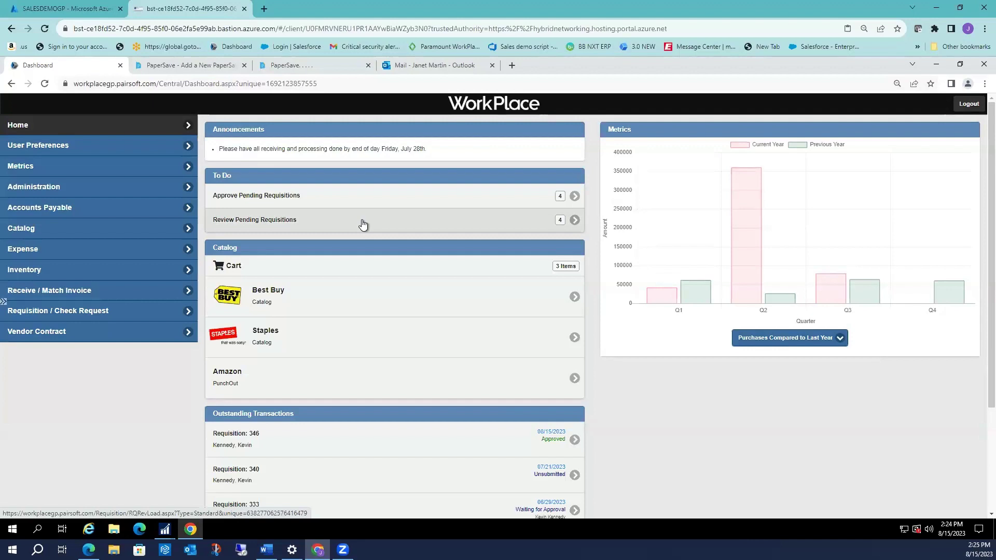
Start a new Receiving Wizard session from the Receive / Match Invoice section.
click(189, 294)
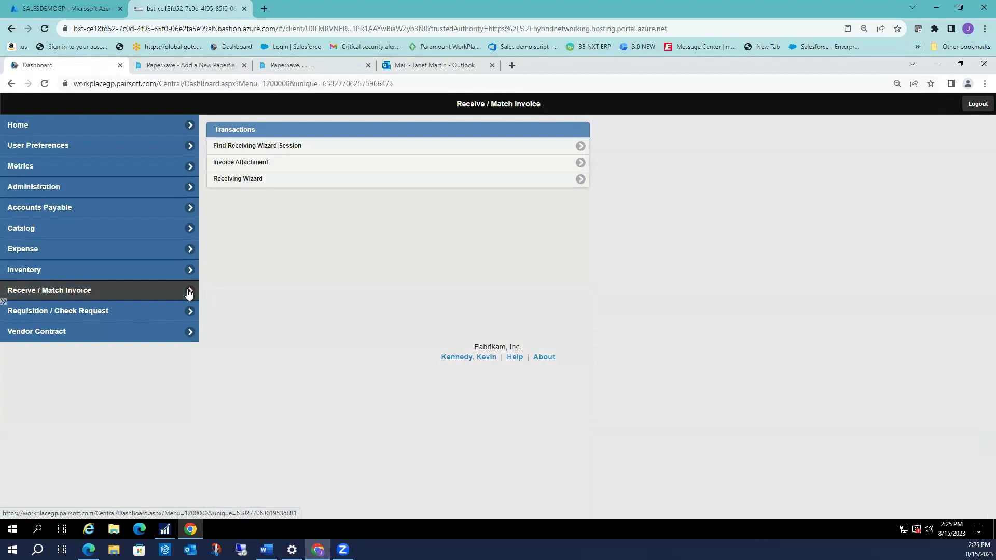
click(311, 185)
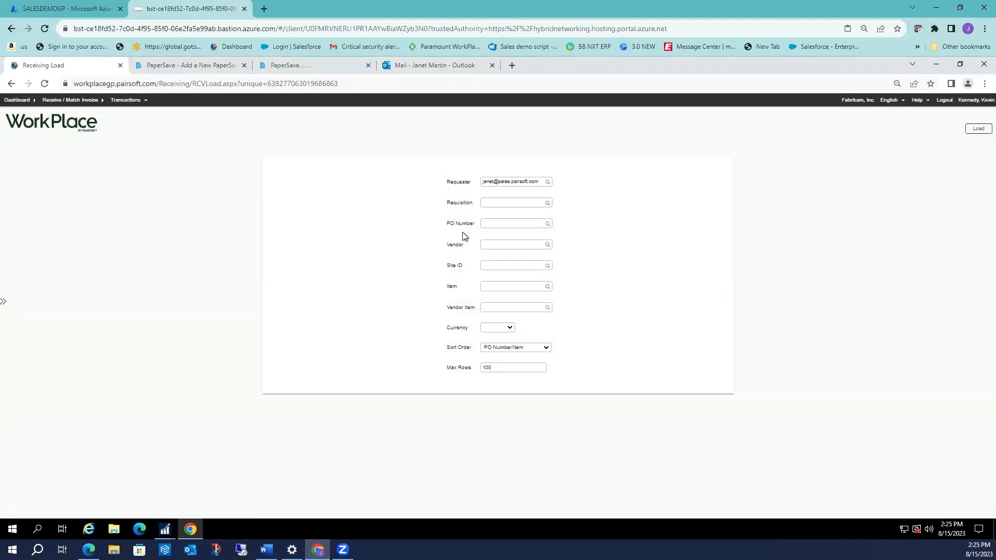
Look up PO numbers ending in 2423 and pick PO2423, the Amazon stapler order.
click(548, 225)
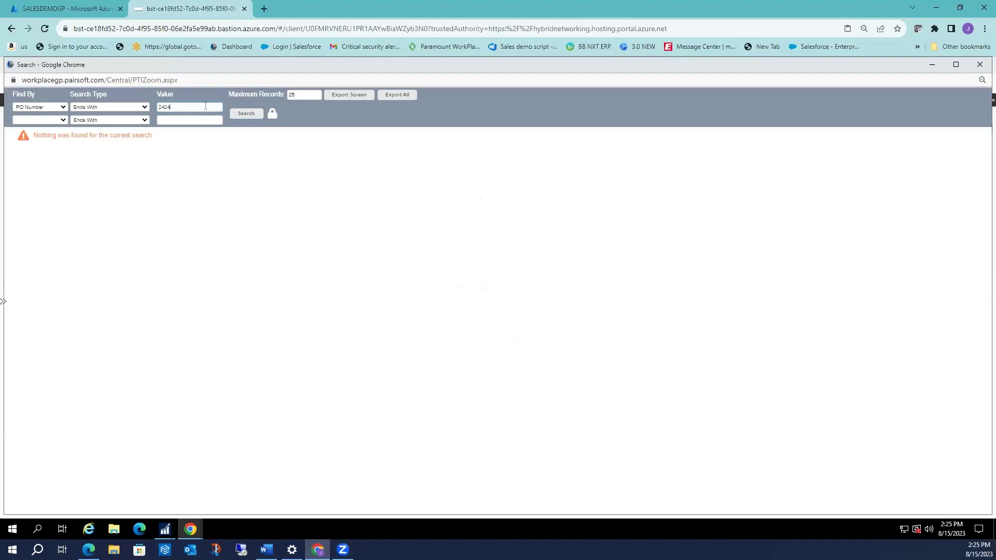
text(3)
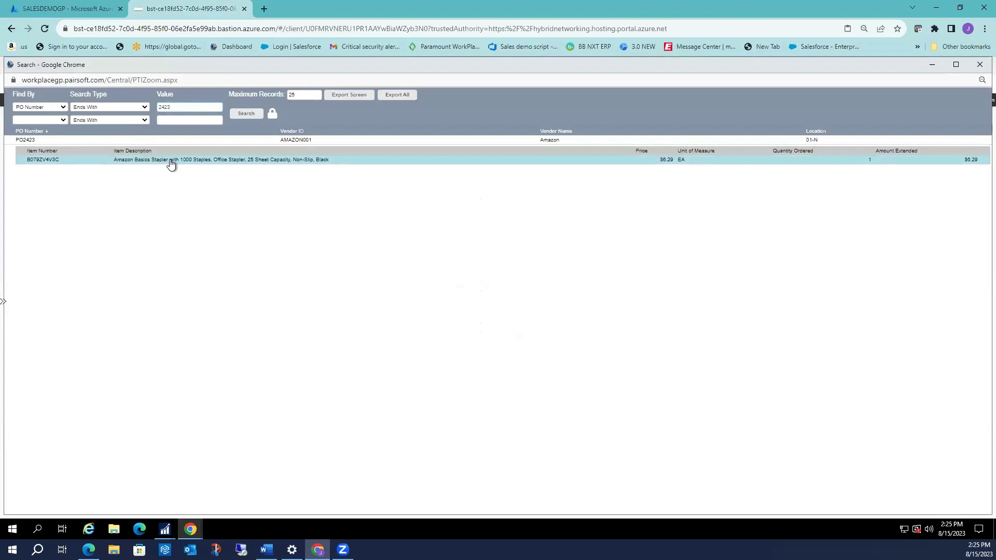
click(172, 161)
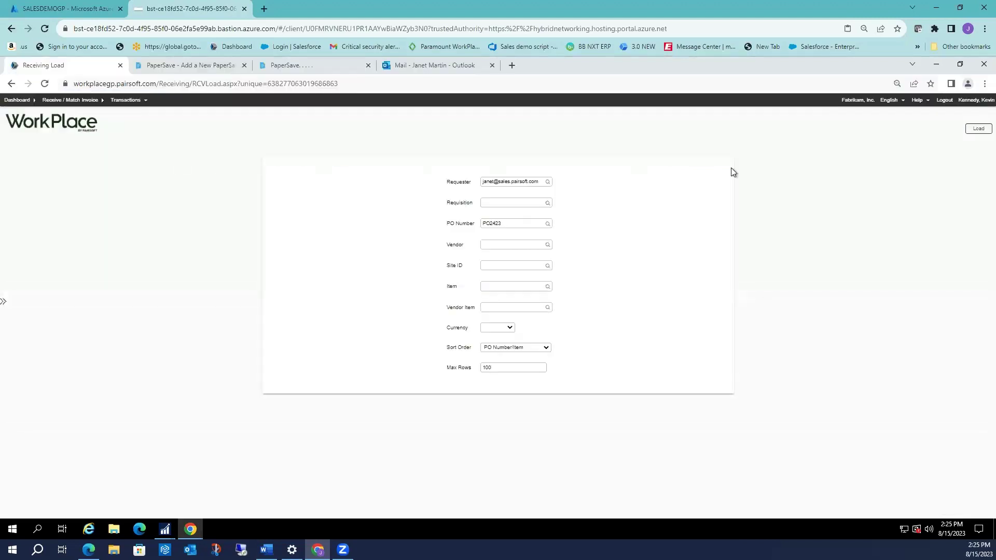
Load PO2423's lines, mark the stapler received with quantity 1, and process the session.
click(978, 128)
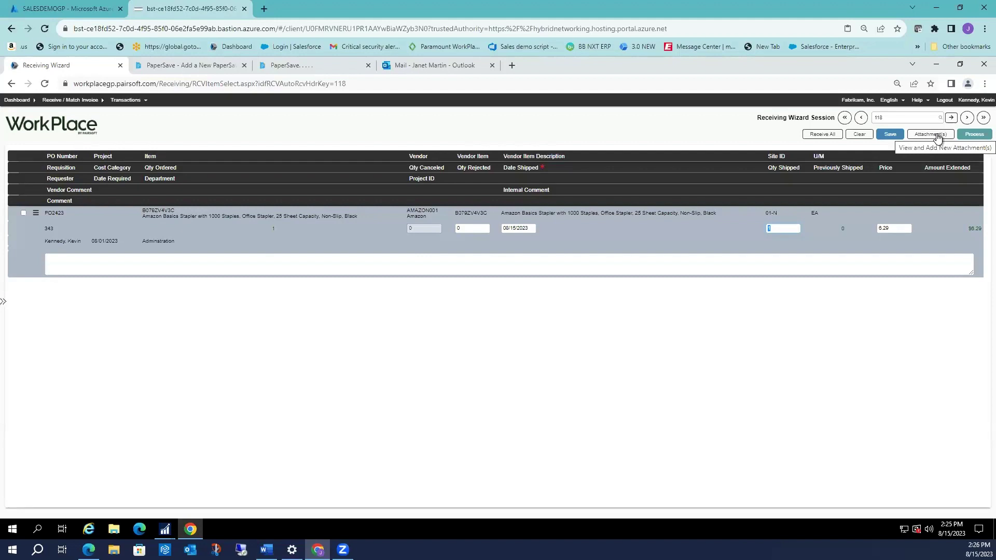
click(24, 214)
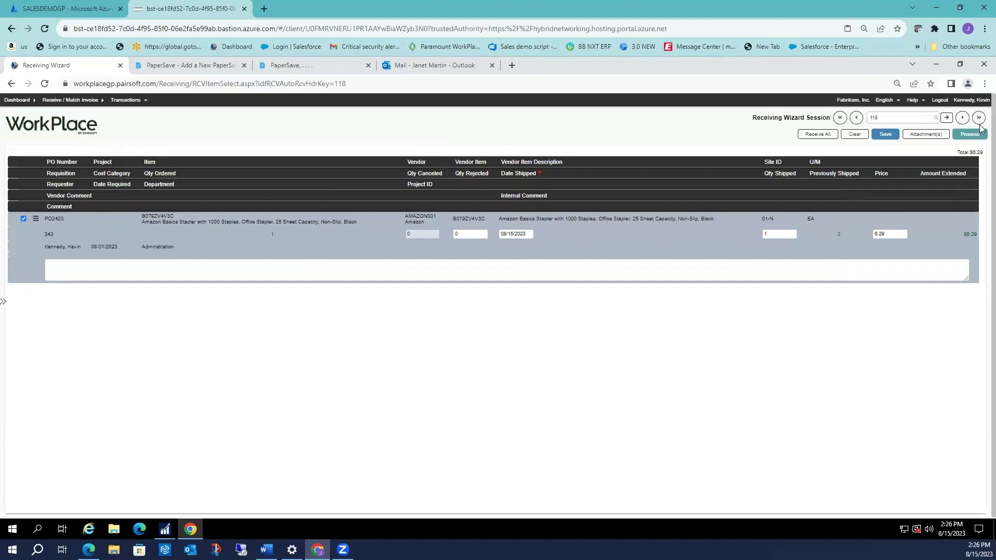
click(891, 137)
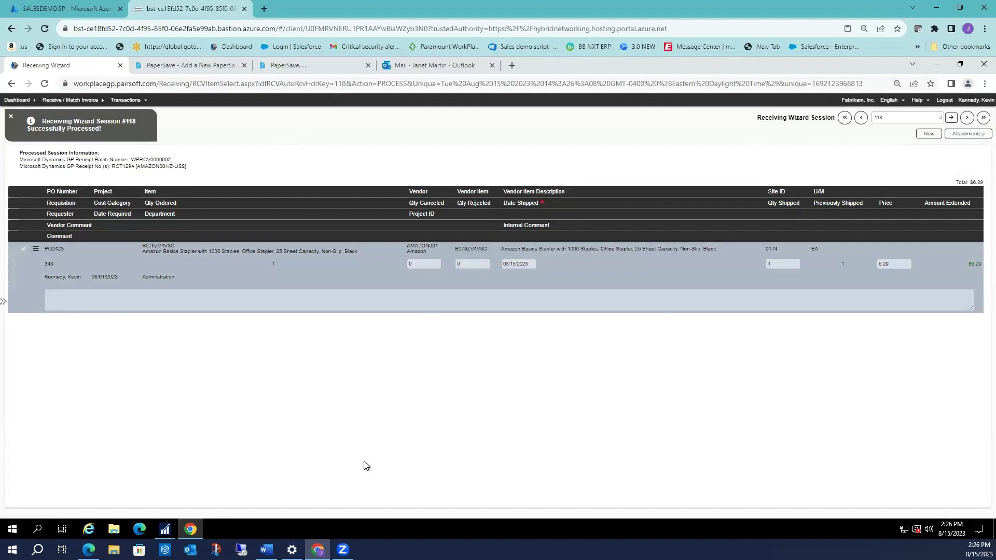
Bring up Receivings Transaction Entry for receipt RCT1294 in Dynamics GP and close it.
click(169, 531)
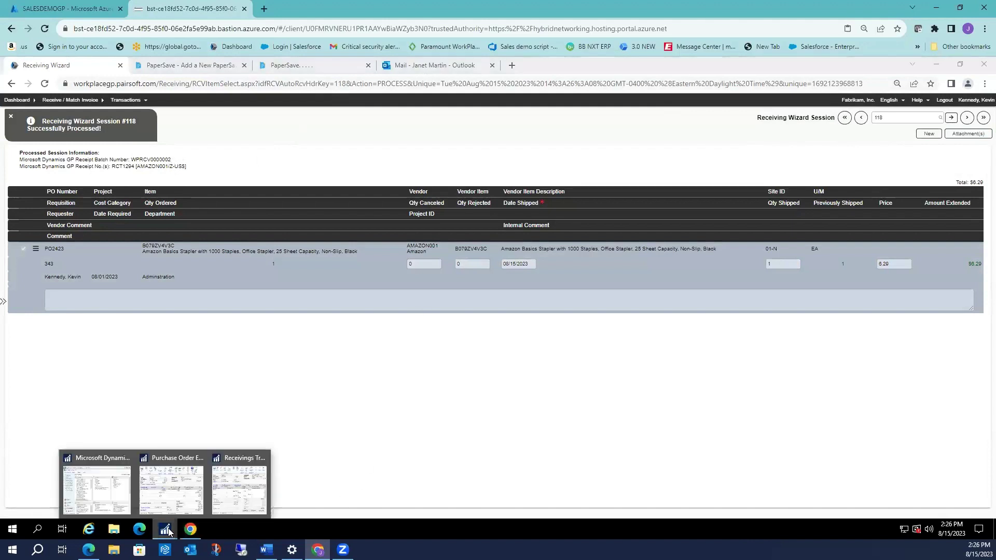
click(234, 476)
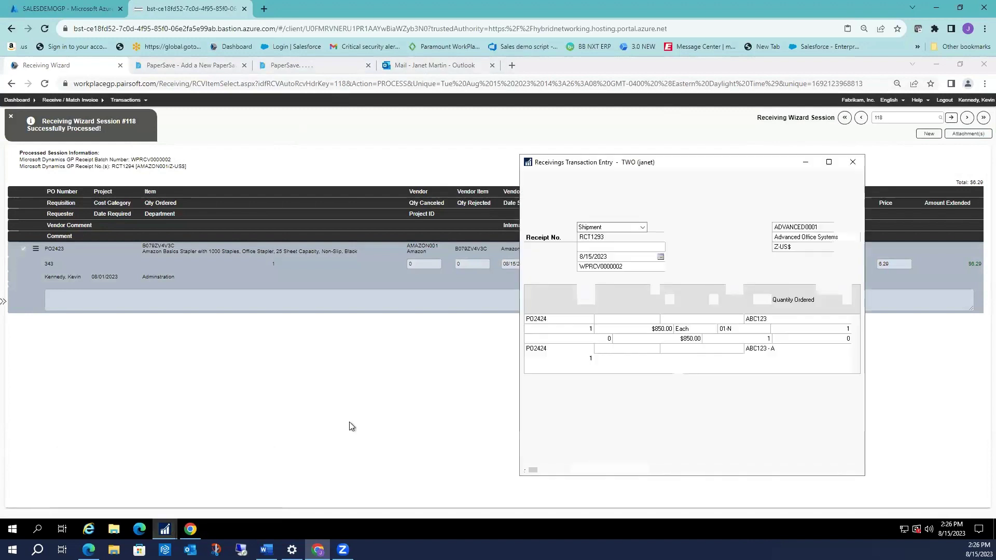
click(852, 161)
Open Purchasing batch WPRCV0000002 and view its last receipt, RCT1294.
mouse_move(166, 535)
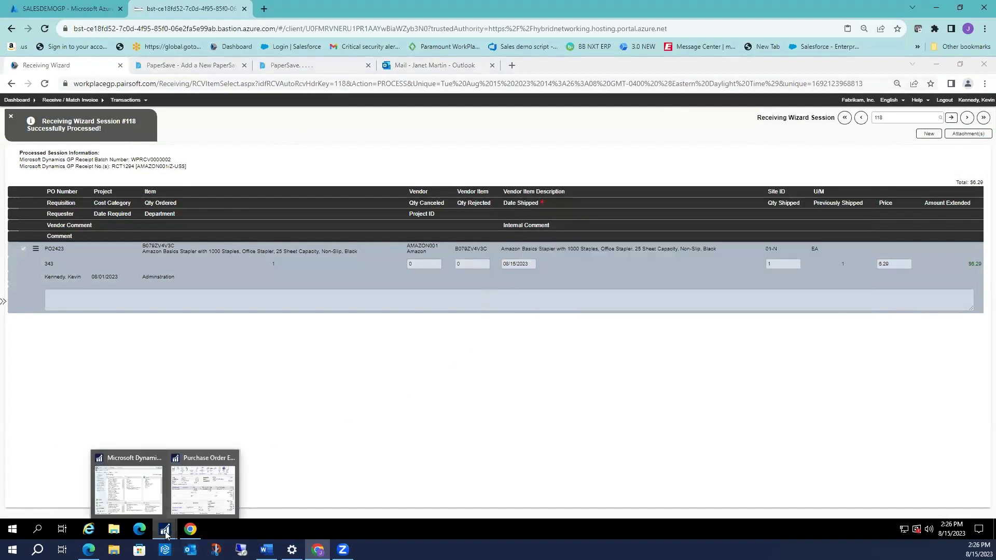
click(128, 488)
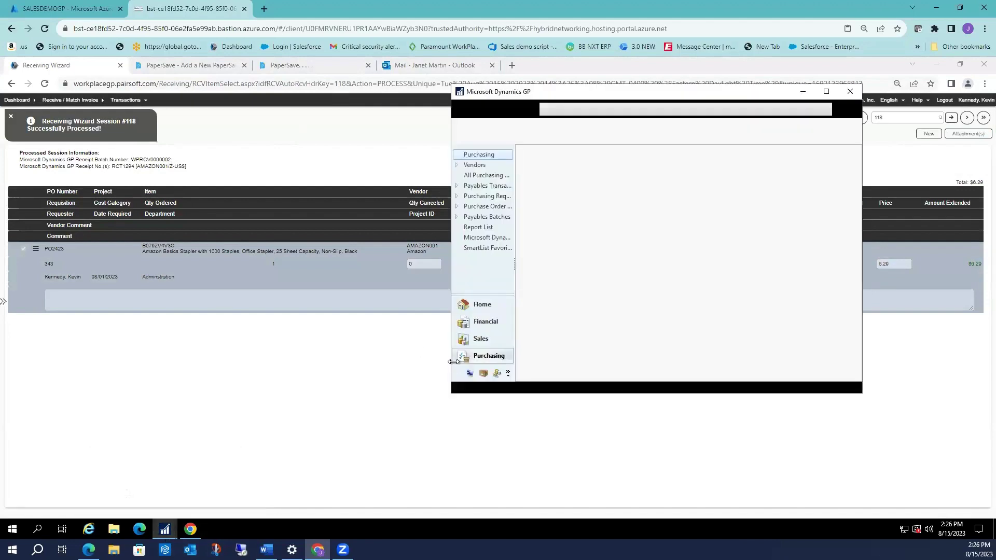
click(584, 196)
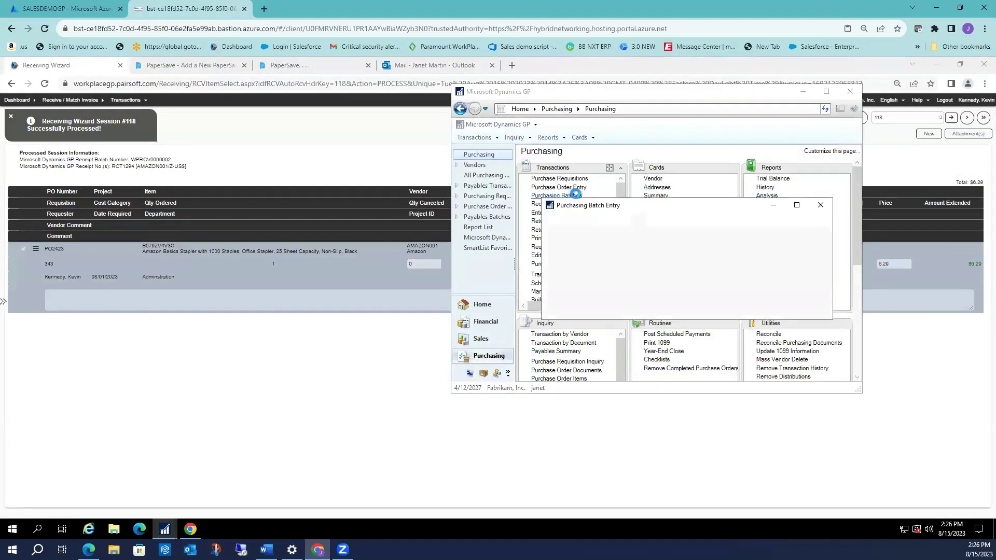
click(674, 274)
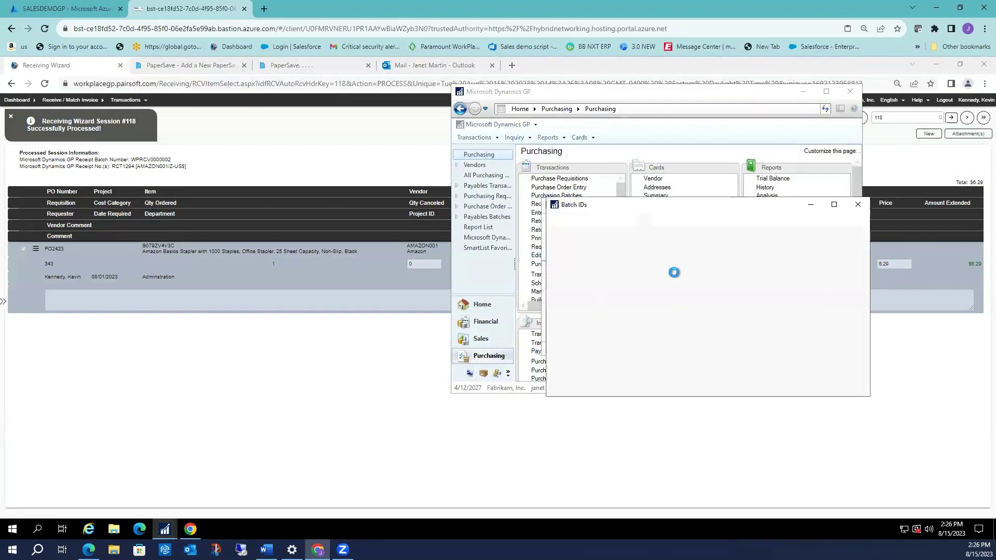
double_click(596, 344)
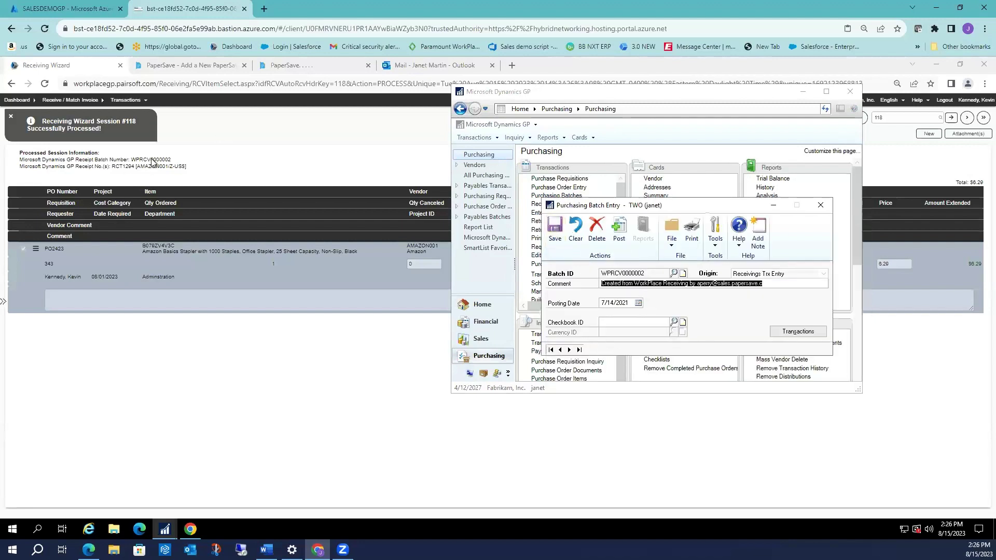
click(821, 331)
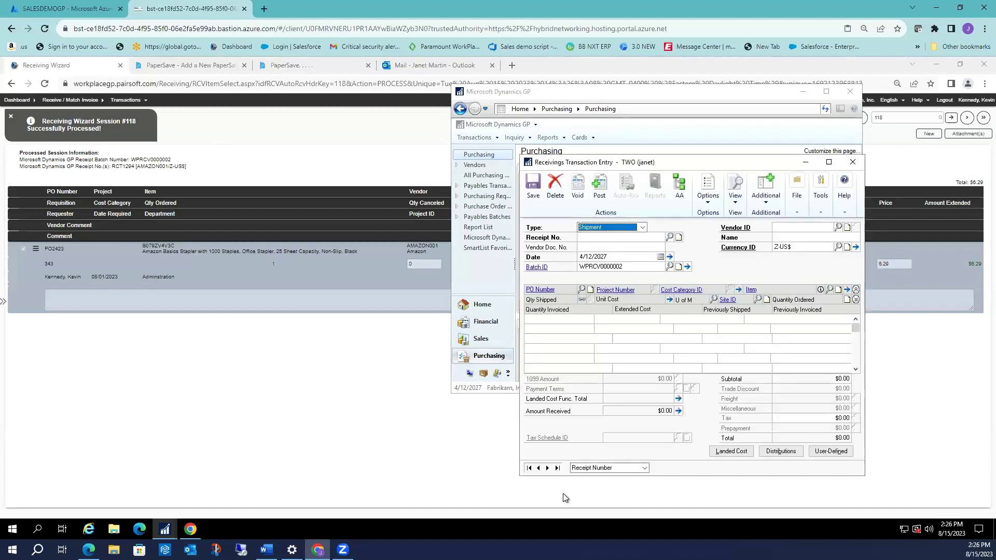
click(557, 469)
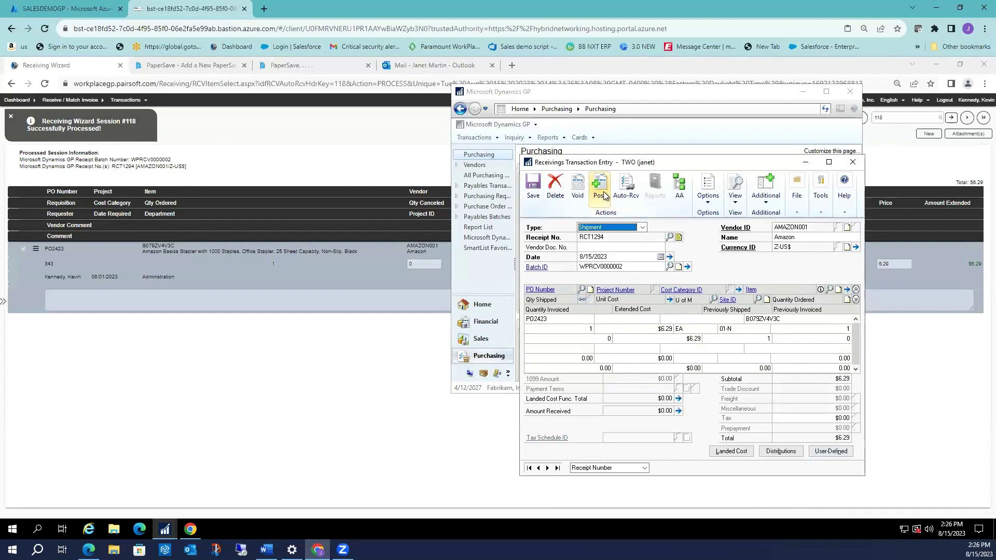
Close the receiving and batch entry windows and dismiss the session processed notice.
click(853, 164)
click(851, 93)
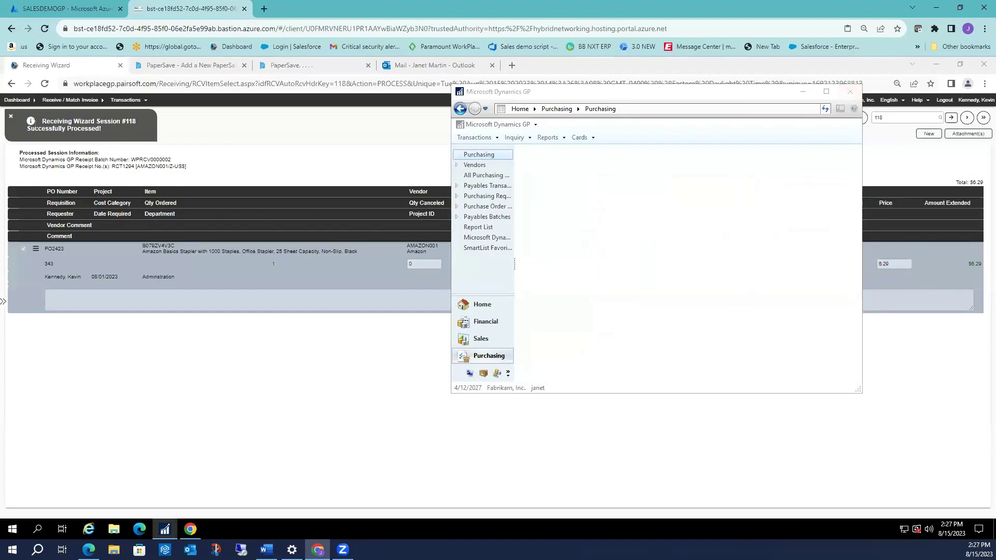
click(12, 118)
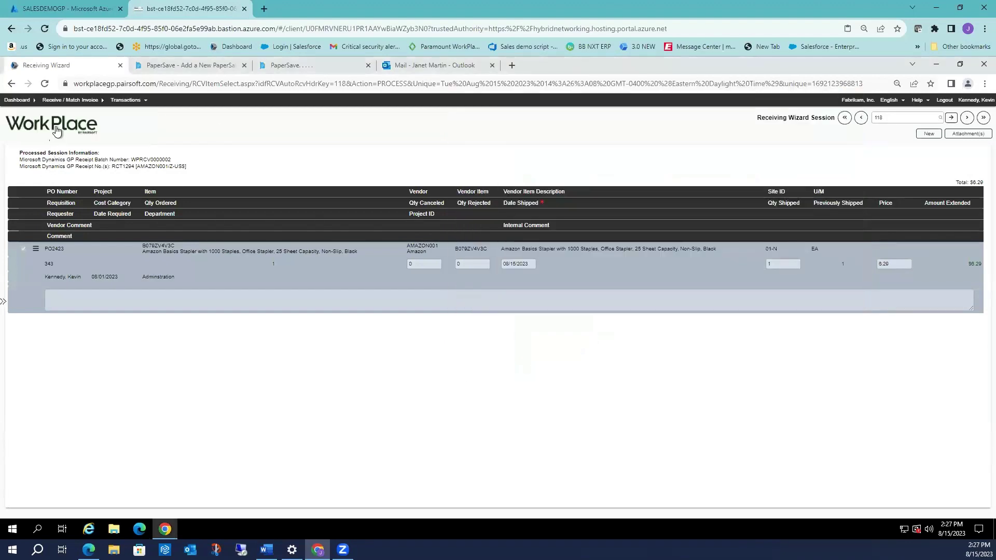
Open Find Requisition from the dashboard's Requisition / Check Request section.
click(57, 131)
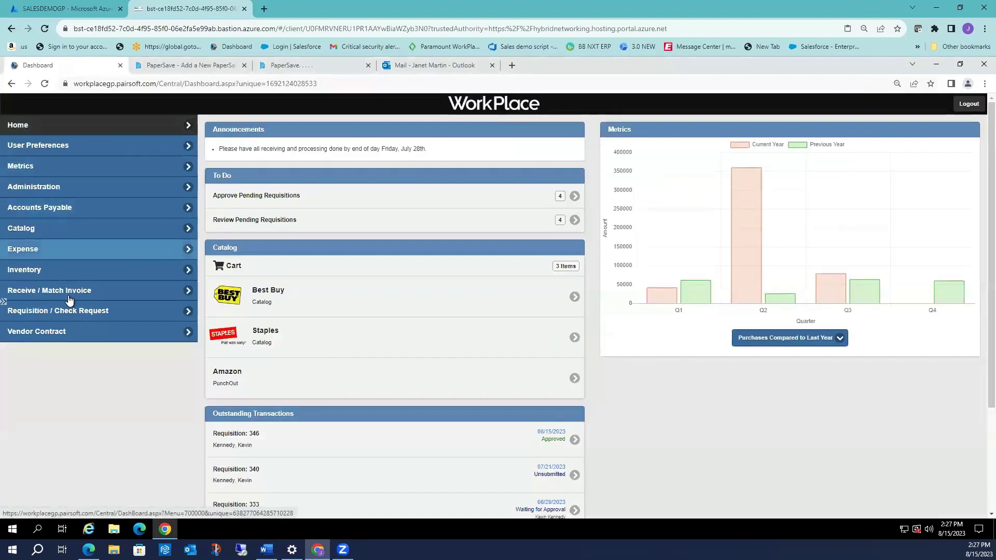
click(109, 316)
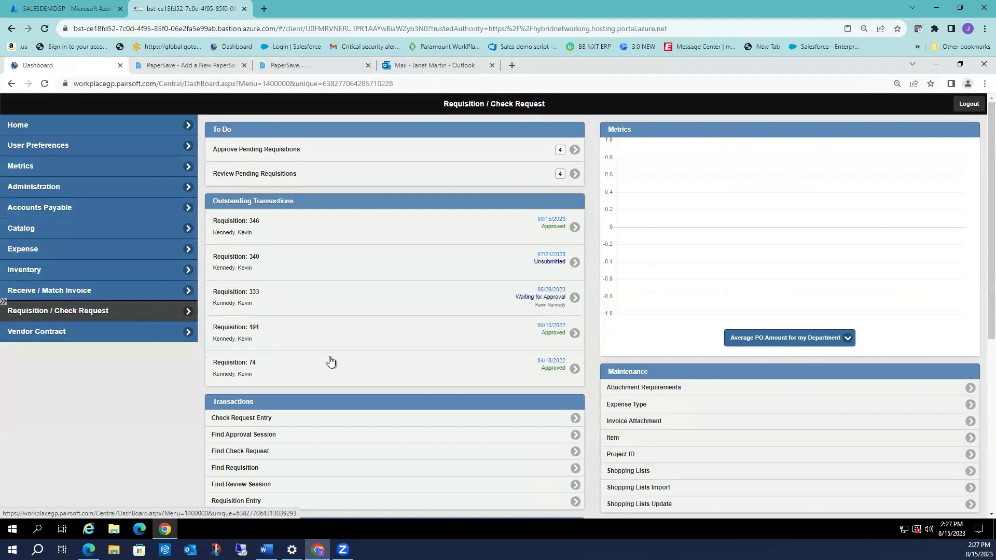
click(269, 471)
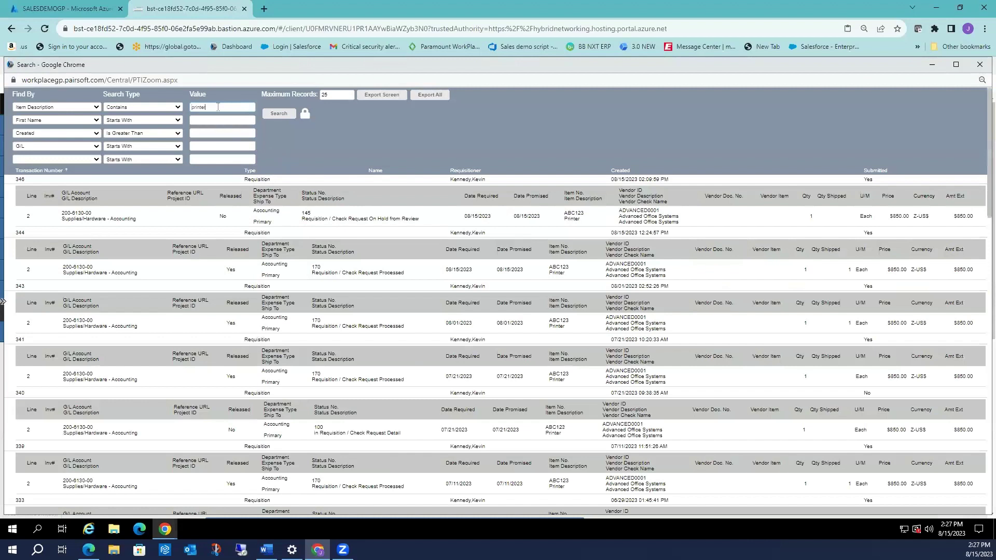
Review the Find By fields and search match types, keeping Contains.
click(218, 108)
click(97, 108)
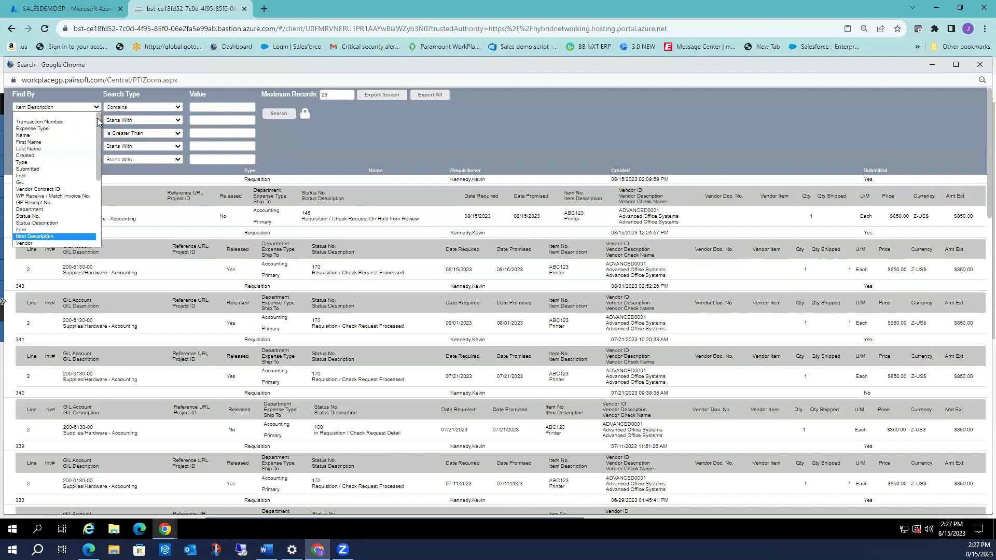
drag(98, 117, 98, 144)
drag(100, 197, 101, 222)
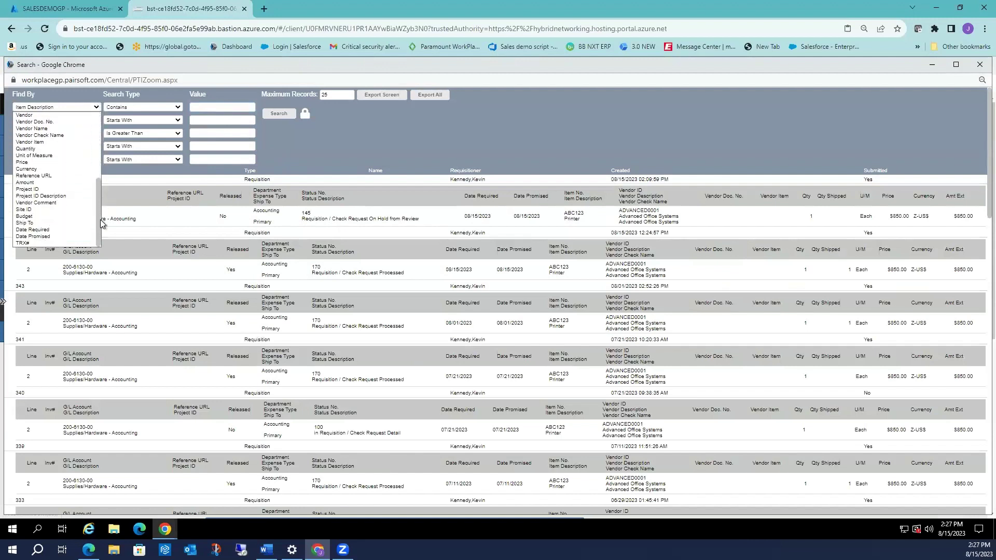
drag(102, 188, 105, 113)
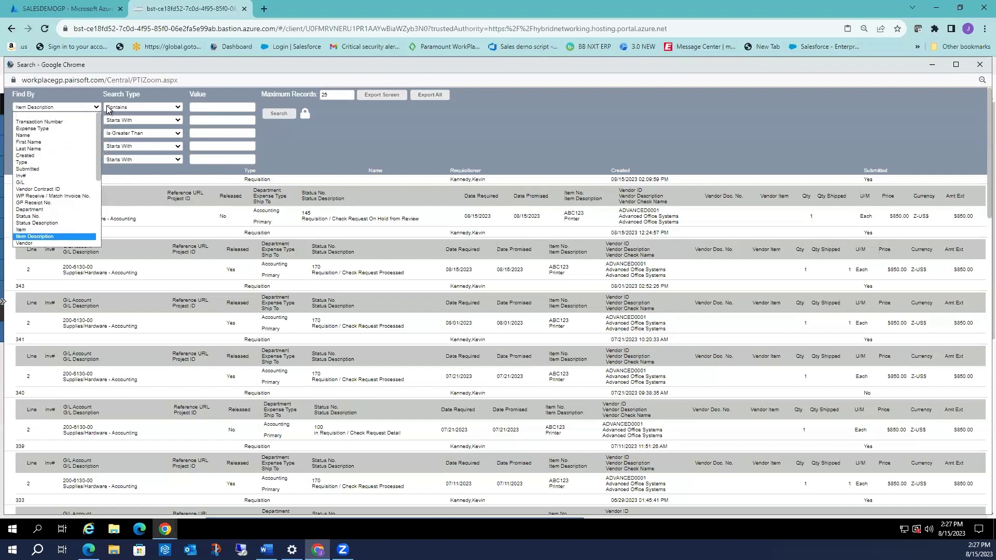
click(109, 108)
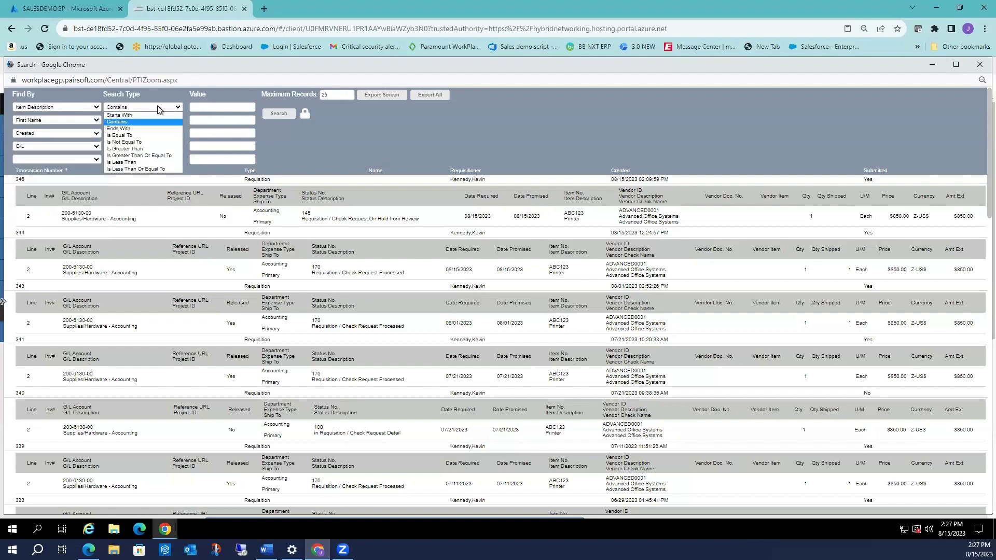
click(200, 106)
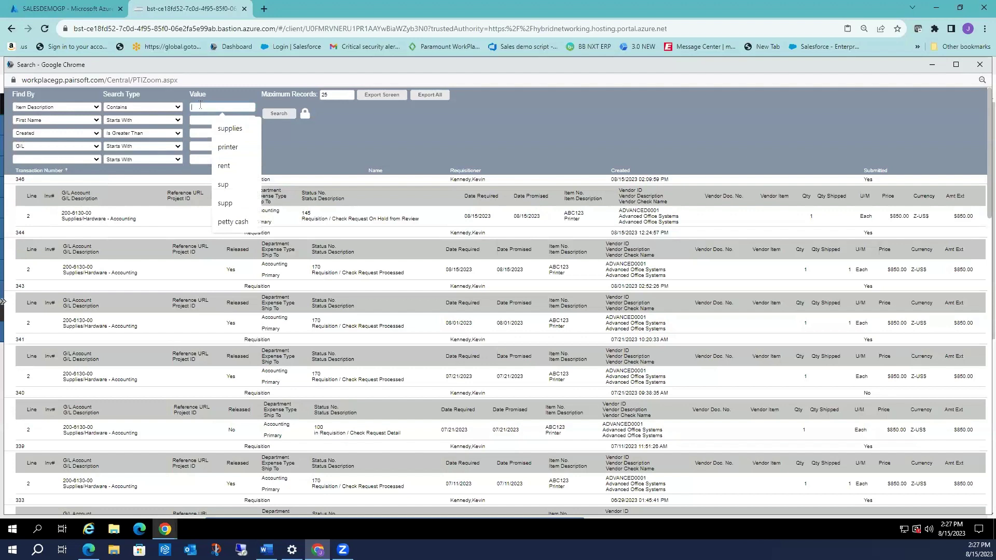
Delete 'printer' from the Item Description value, leaving the criterion empty, and move to G/L Value.
text(printer)
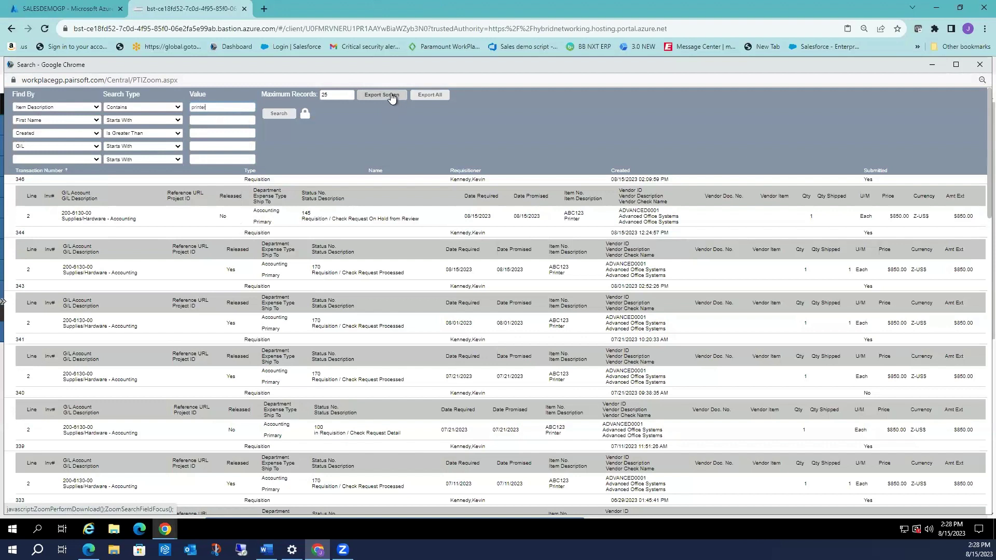
double_click(221, 107)
key(BackSpace)
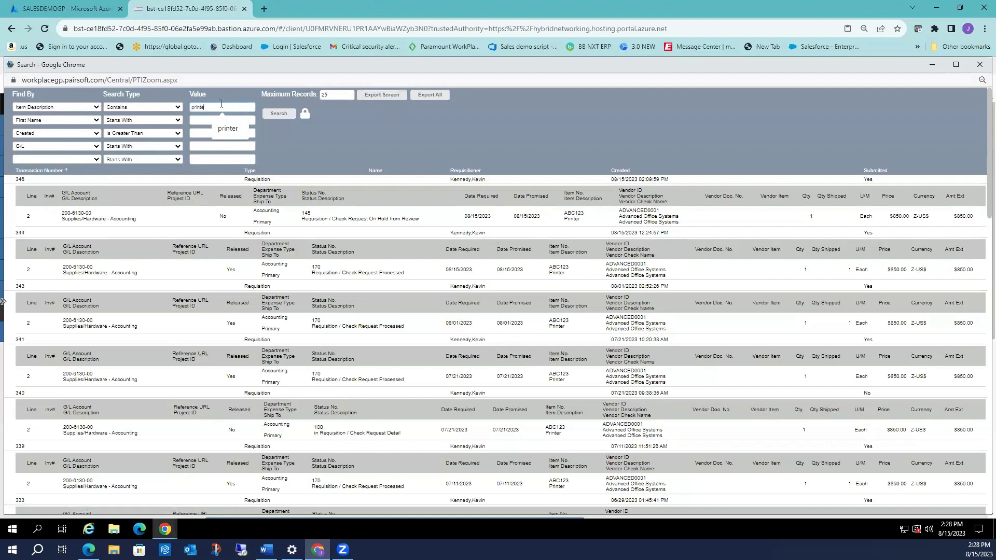
key(Escape)
click(205, 146)
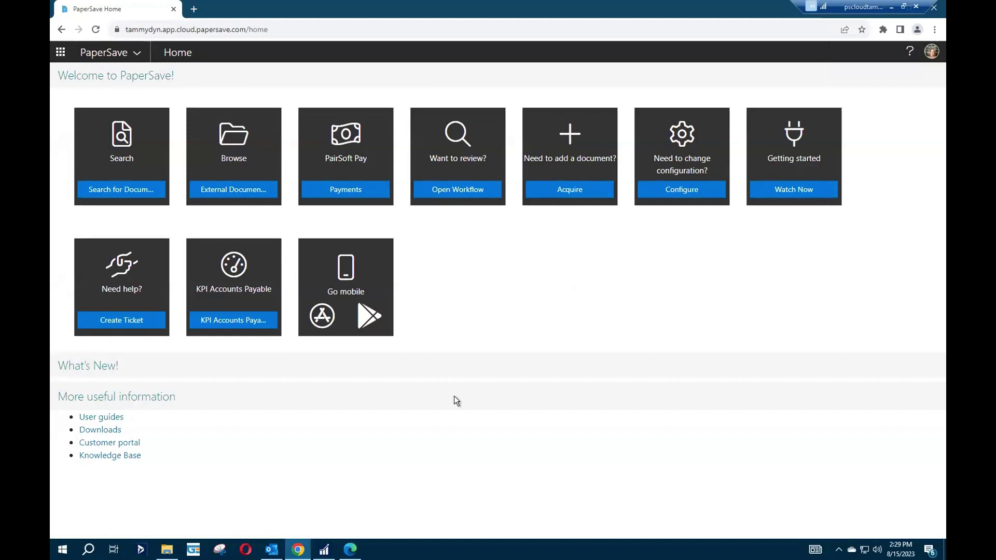
Load PO2479 for vendor 360NET ($1,358.14) into Dynamics GP Purchase Order Entry.
click(324, 549)
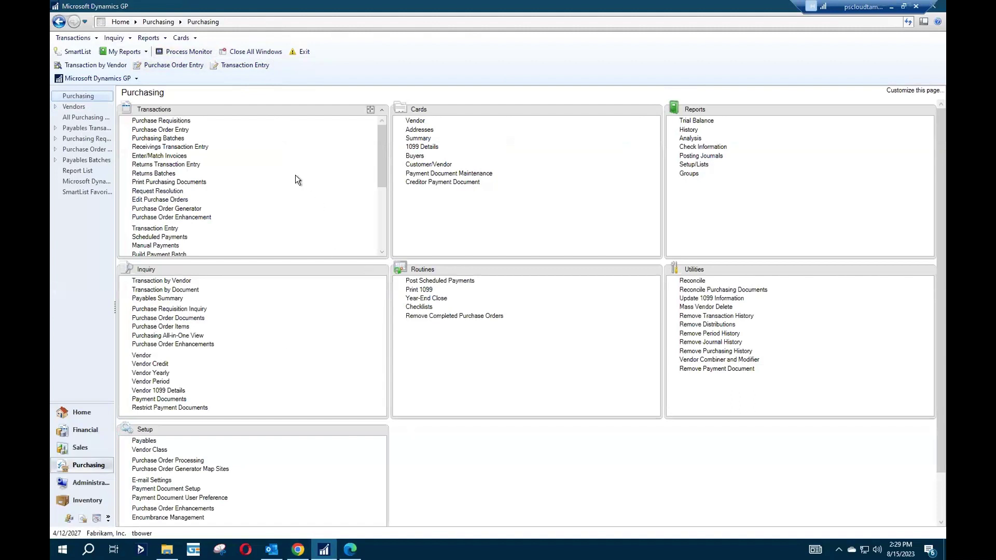
click(158, 129)
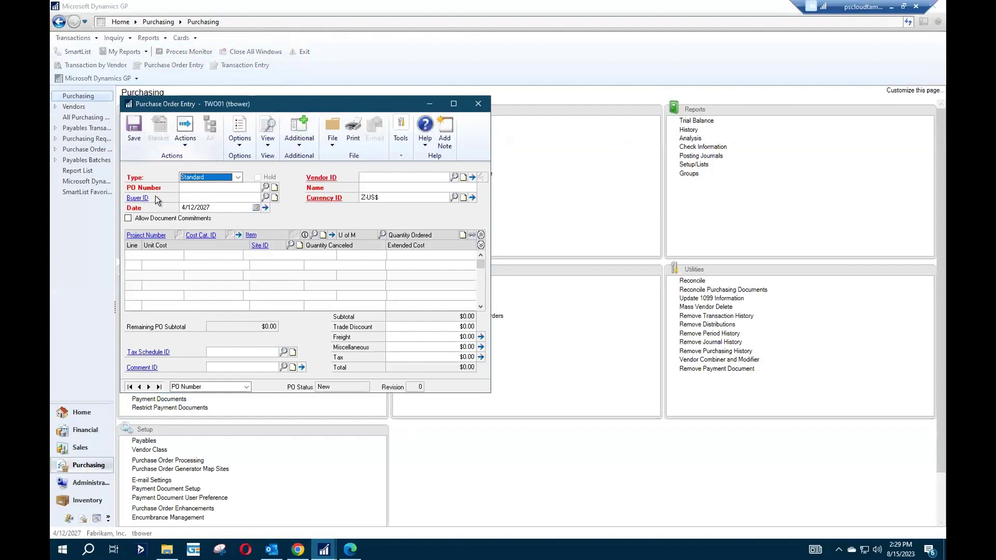
key(Tab)
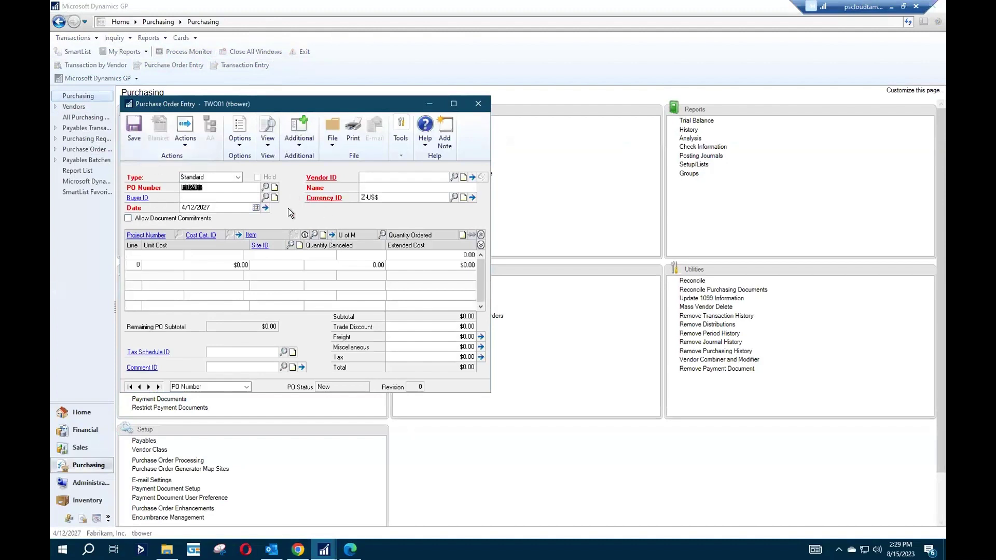
click(265, 187)
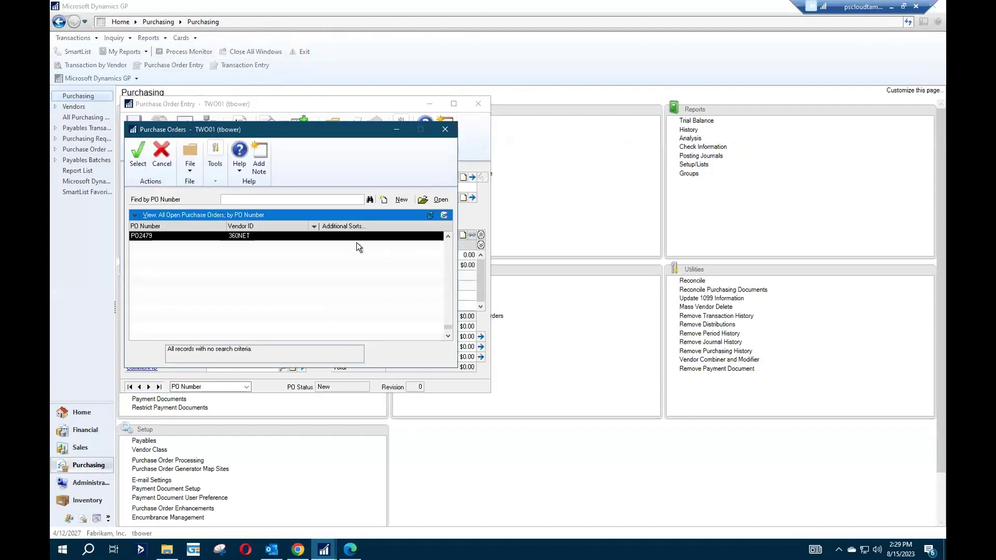
double_click(356, 234)
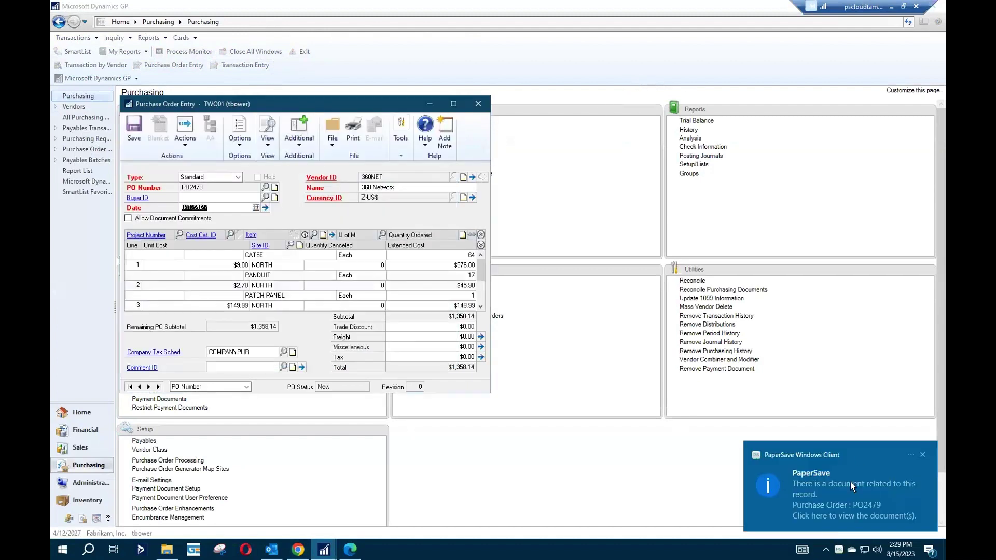
View the attached 360 PO.pdf for PO2479 in PaperSave, then close it and return to Home.
click(817, 496)
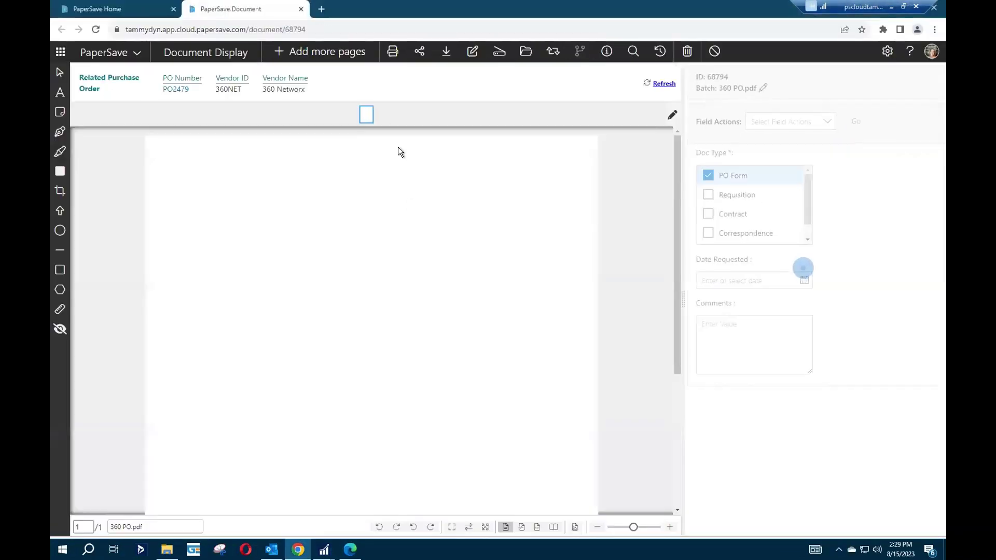
click(301, 9)
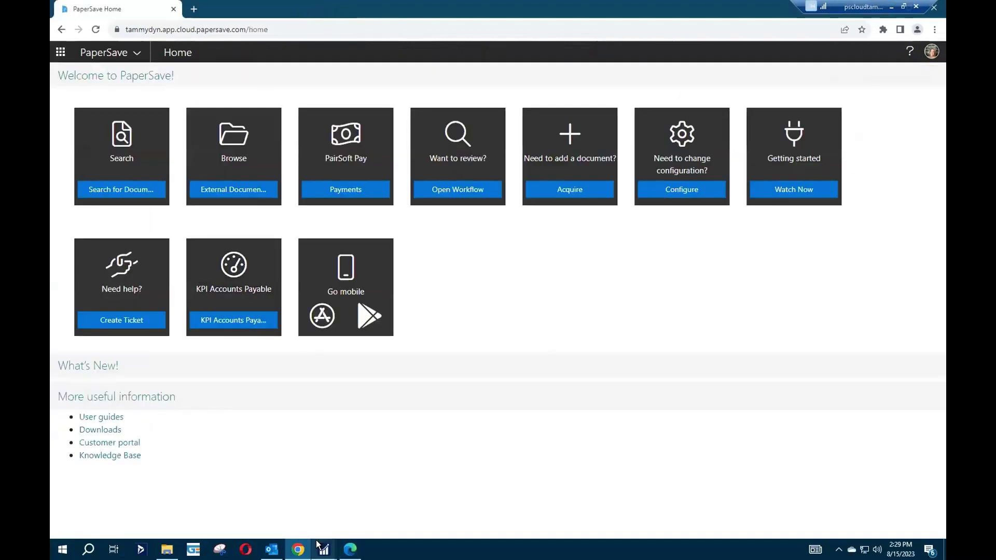
mouse_move(324, 549)
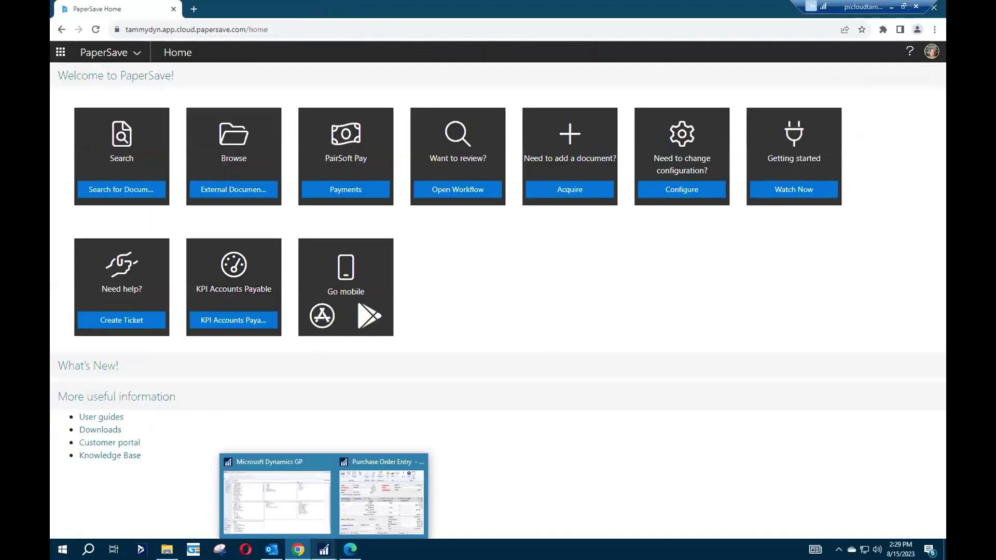
click(309, 516)
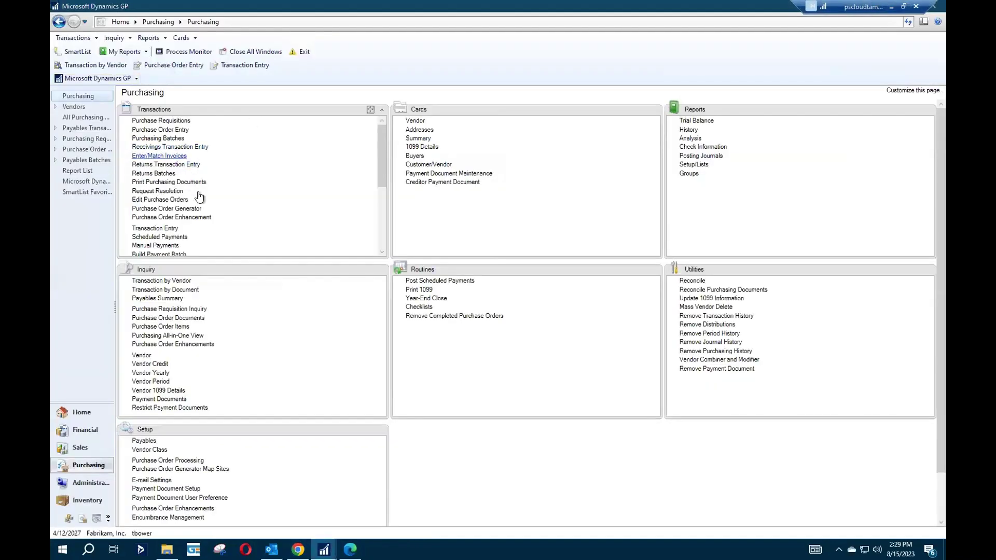
key(alt+Tab)
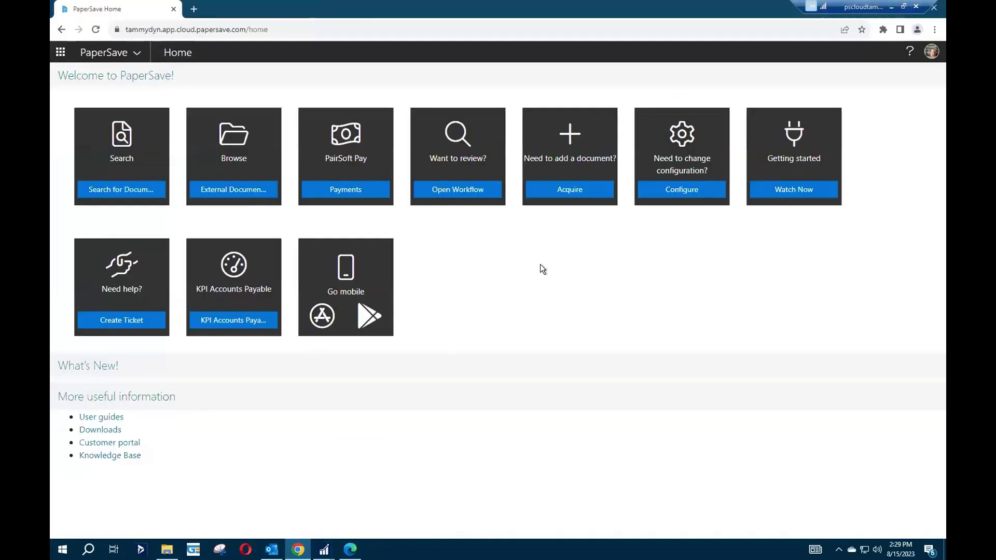
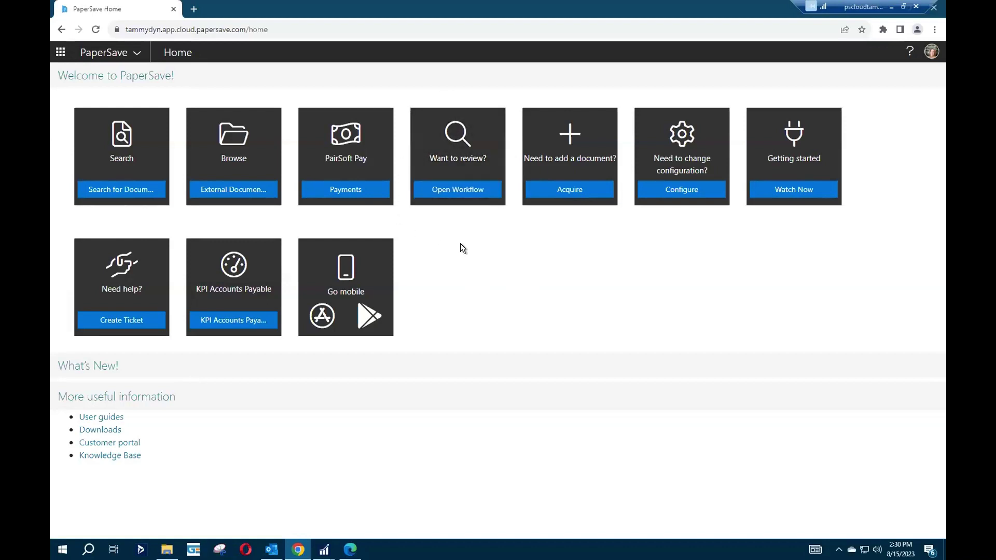
Open the workflow dashboard from PaperSave Home, showing $139,192.49 outstanding across 42 items.
click(456, 190)
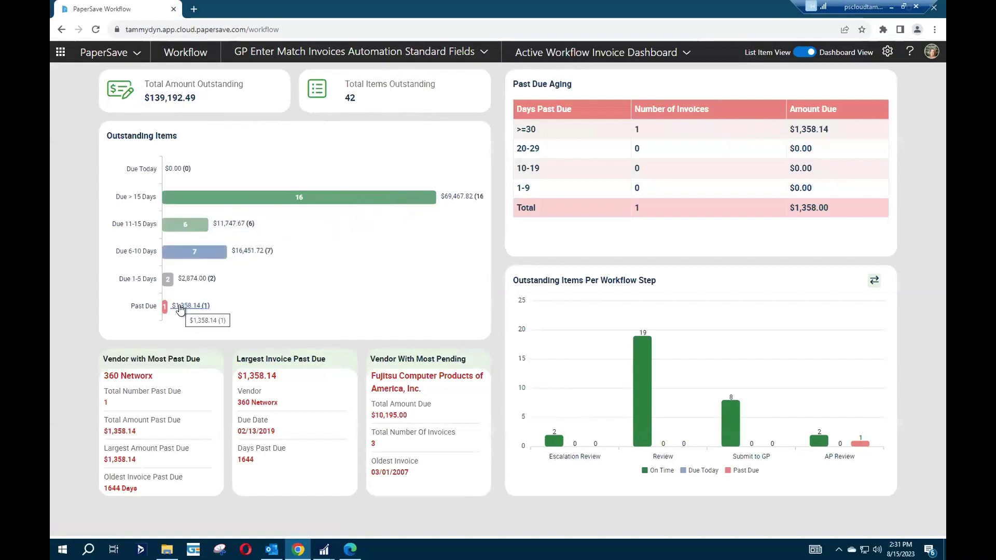
Change past-due 360 Networx invoice 40131's due date from 02-13-2019 to 09-08-2023.
click(191, 306)
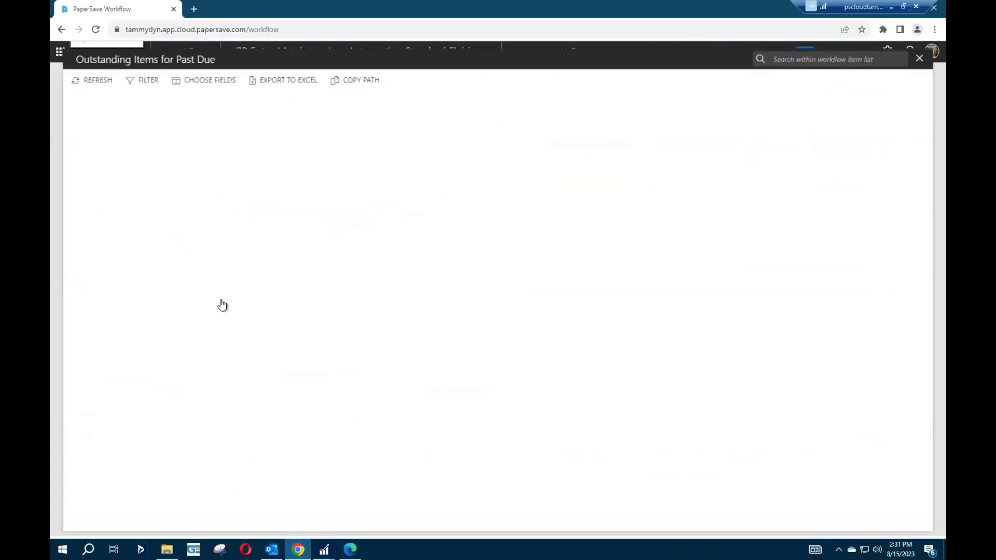
click(469, 129)
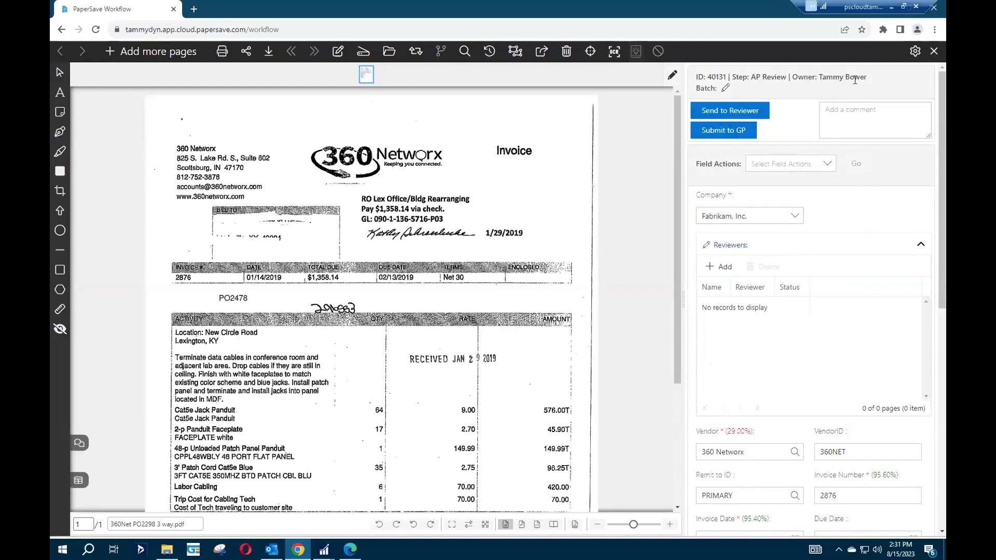
click(916, 244)
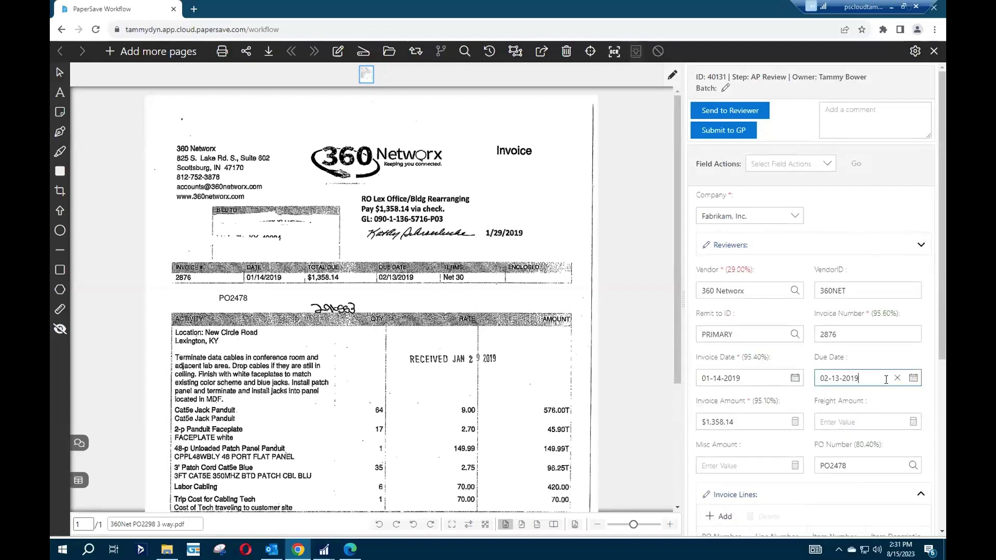
click(897, 379)
click(913, 378)
click(908, 331)
click(934, 49)
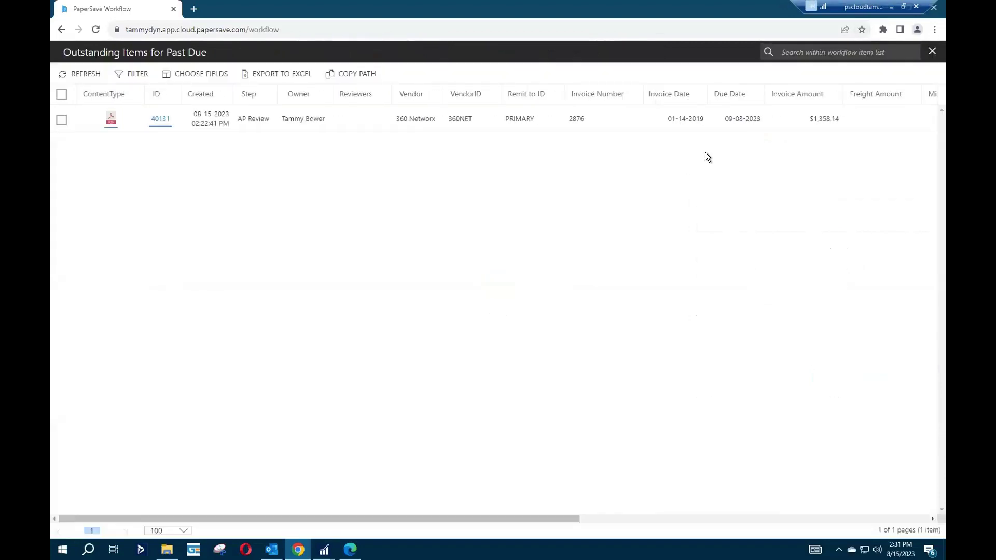
click(932, 51)
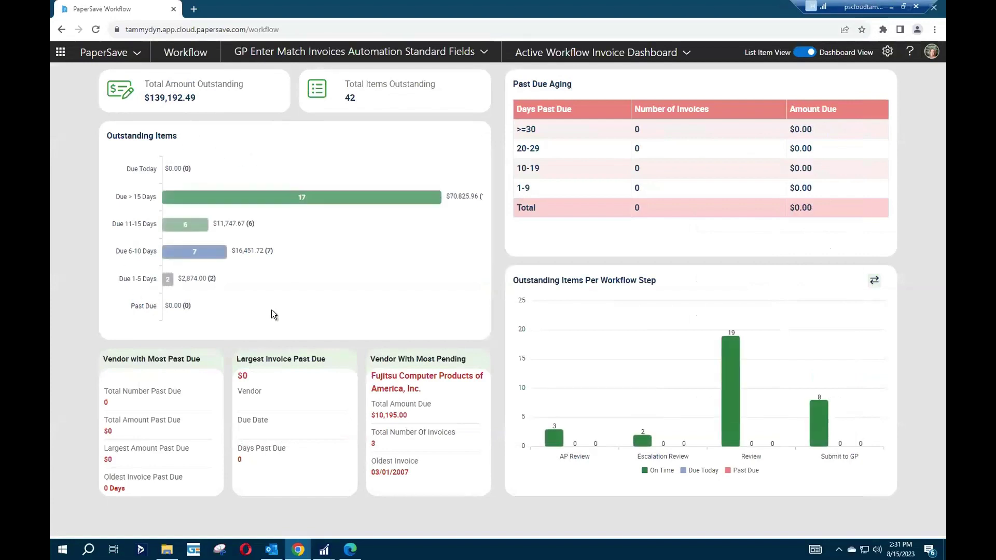
Review the invoices due in 1-5 days, then chart outstanding items per user.
click(166, 279)
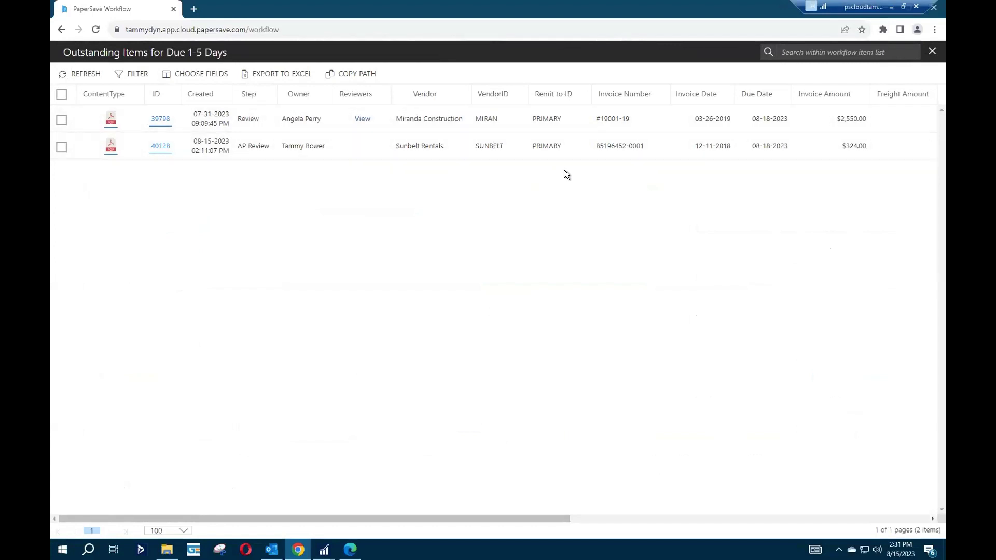
click(931, 53)
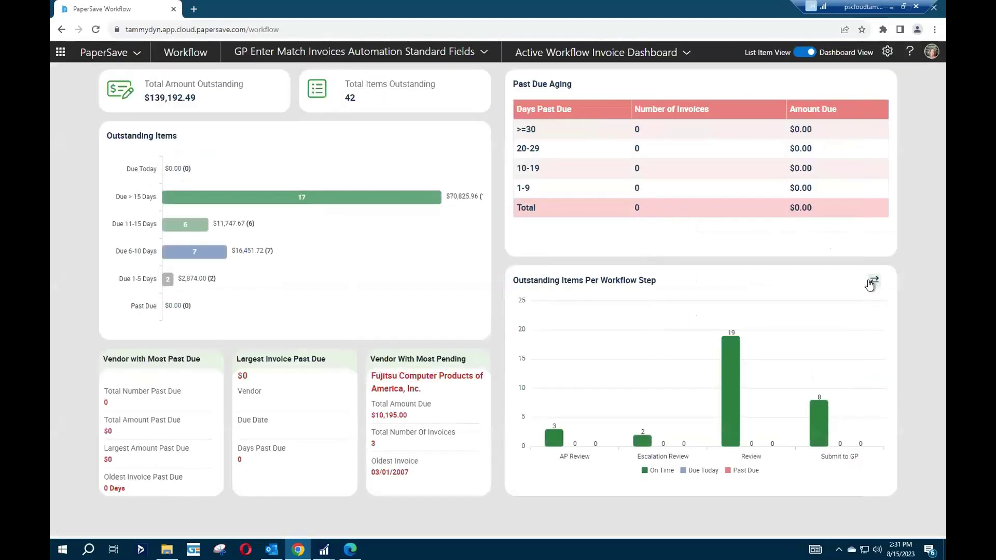
click(872, 283)
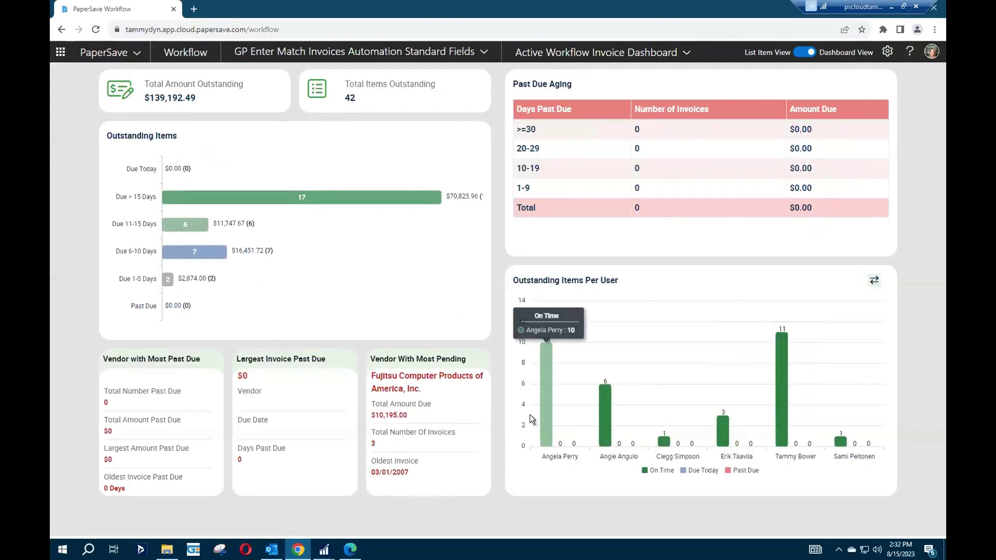
Redirect one reviewer's six on-time invoices to a new owner via Change Owner.
mouse_move(603, 426)
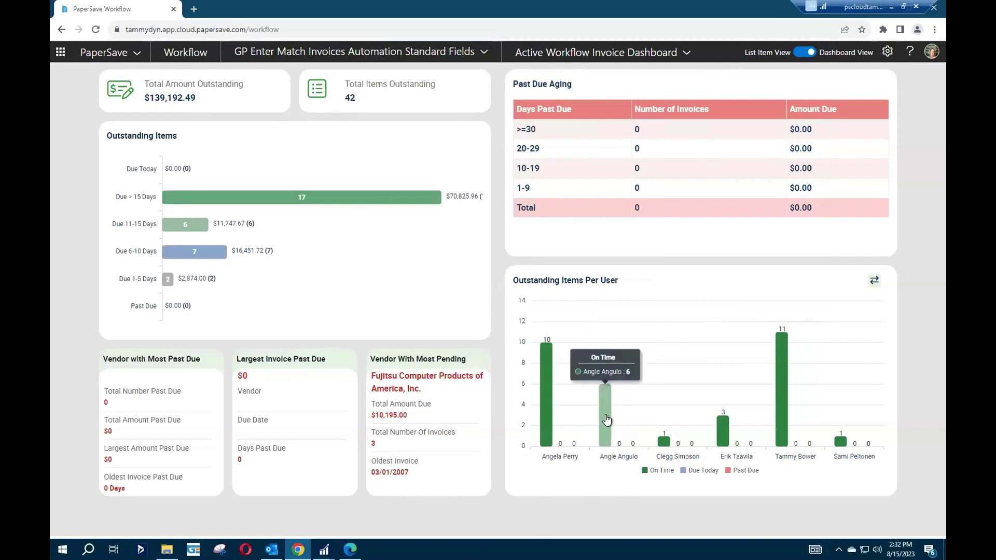
click(599, 419)
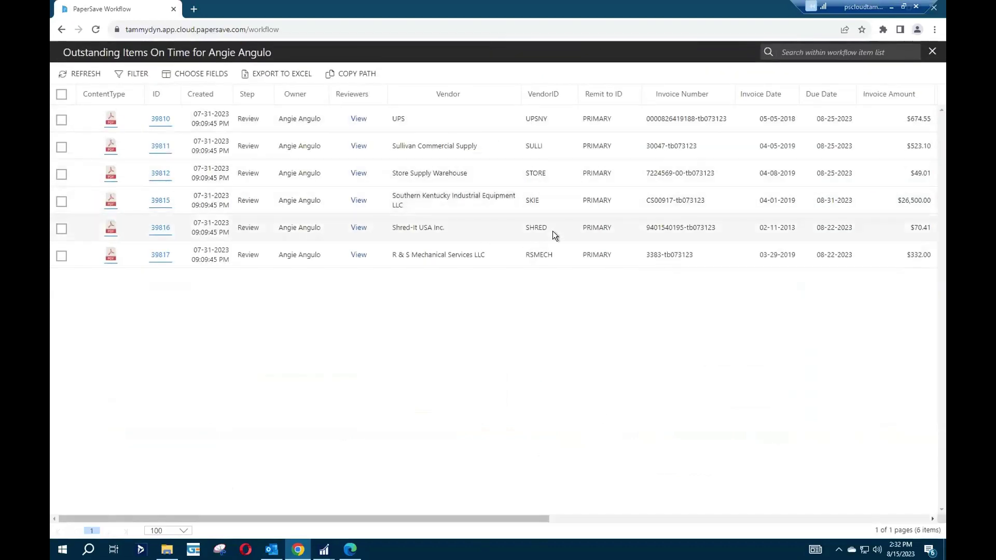
click(61, 95)
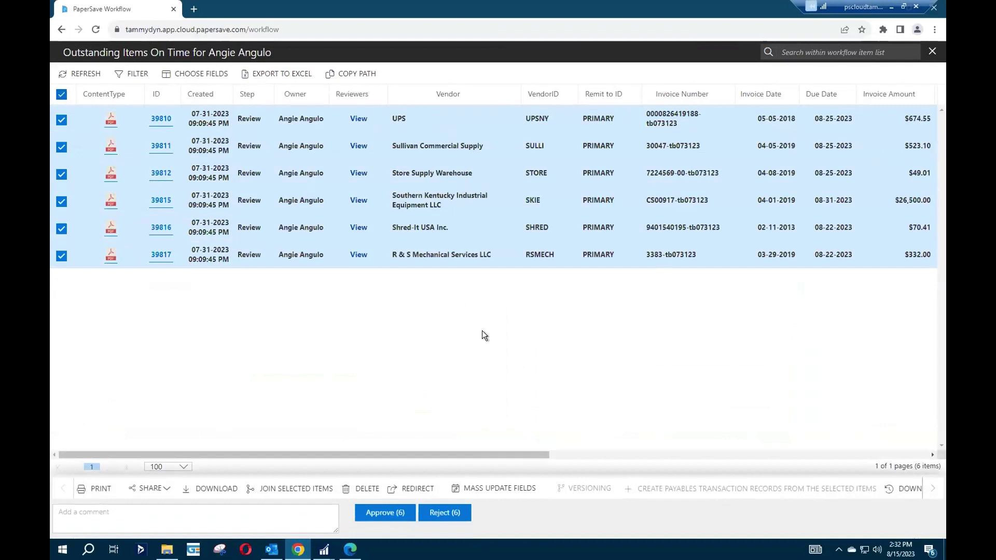
click(410, 487)
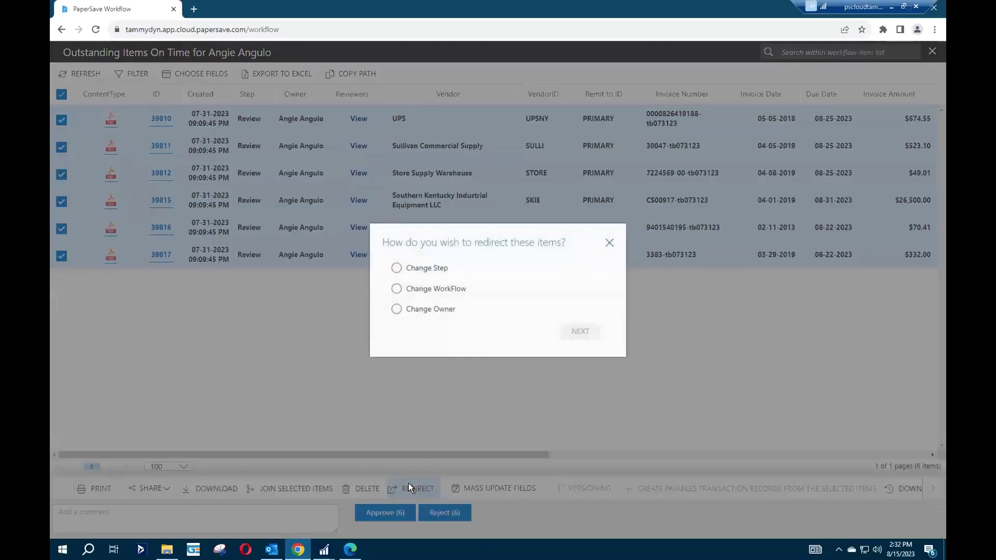
click(397, 309)
click(579, 332)
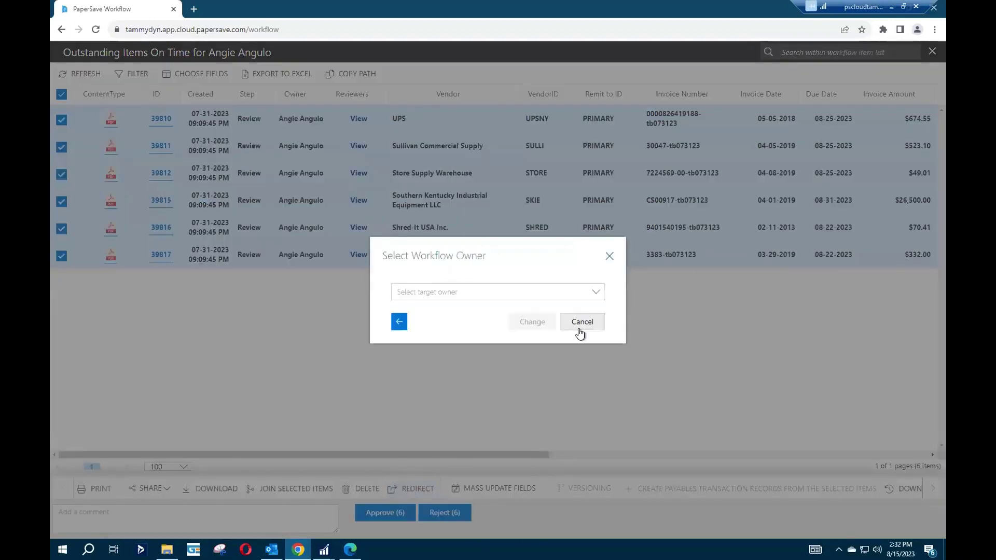
click(591, 293)
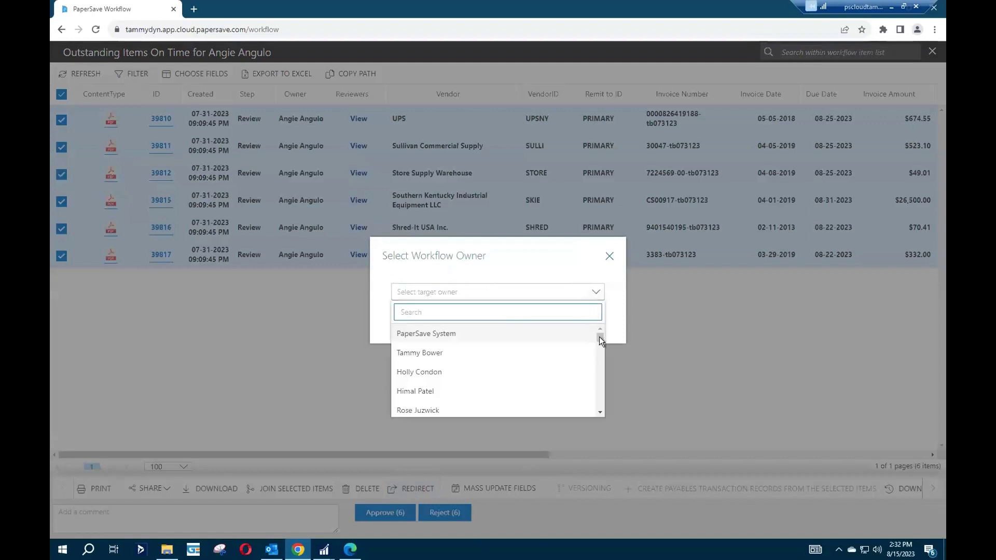
drag(600, 337, 589, 418)
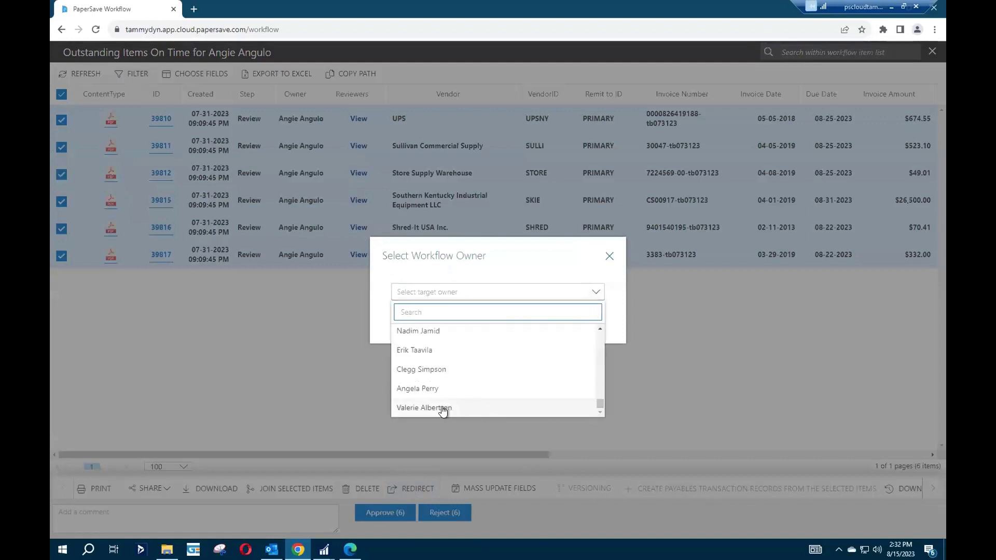
click(422, 370)
click(532, 322)
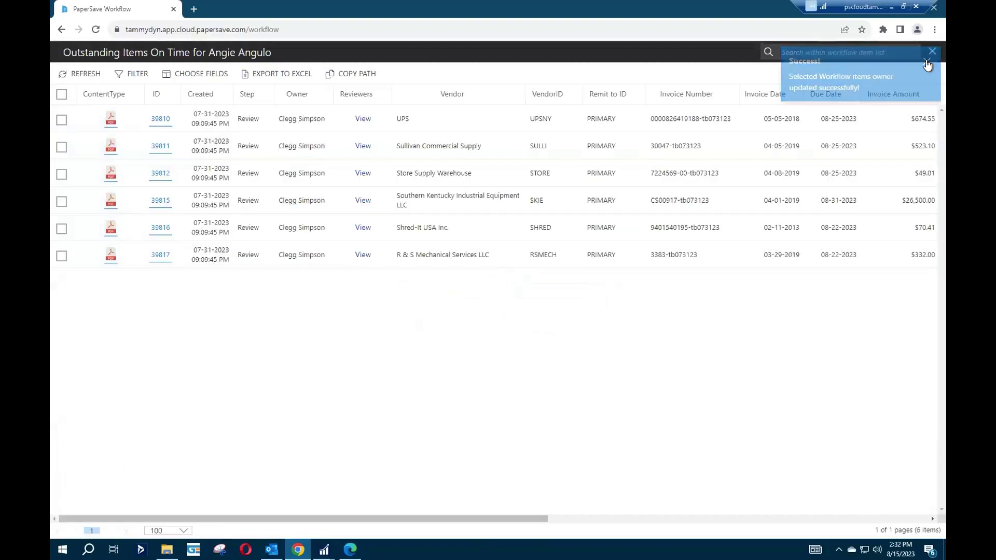
click(932, 52)
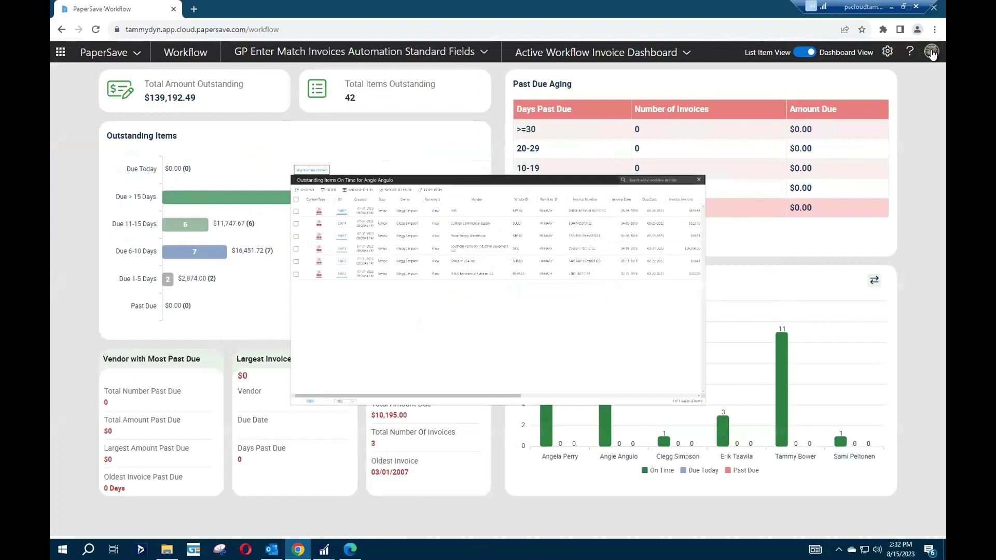
Check the workflow settings, switch to the AP Review list view, and show the SWIFT flowchart PDF.
click(888, 52)
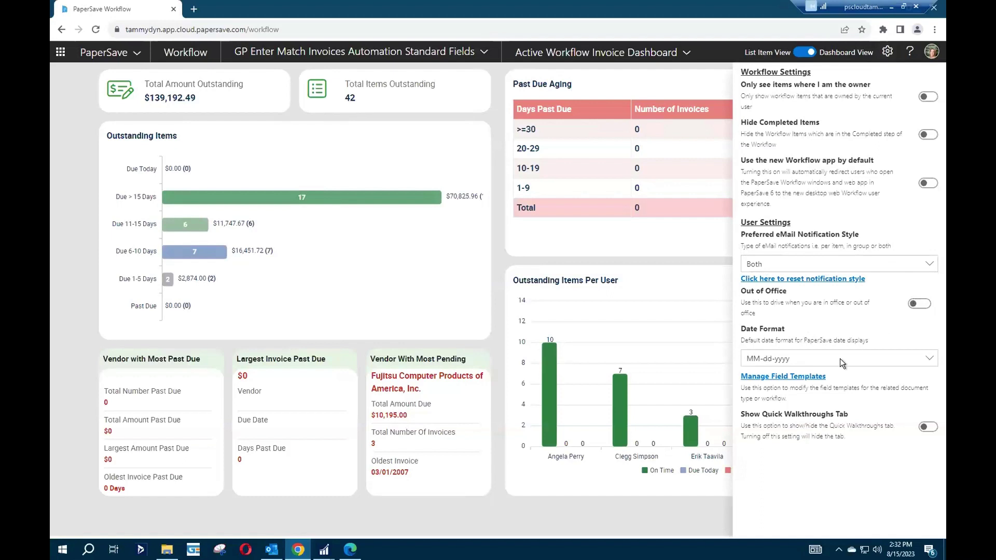
click(608, 502)
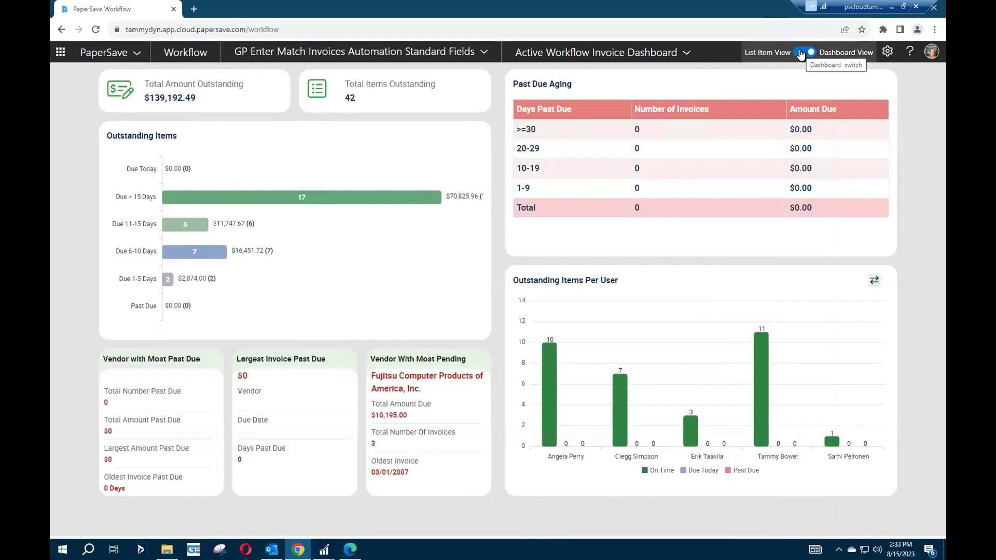
click(801, 52)
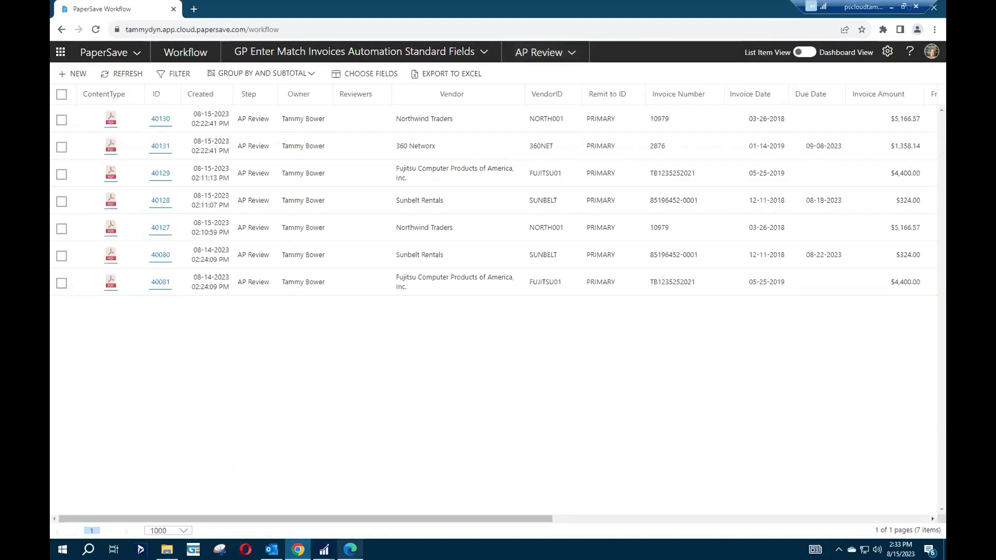
click(351, 549)
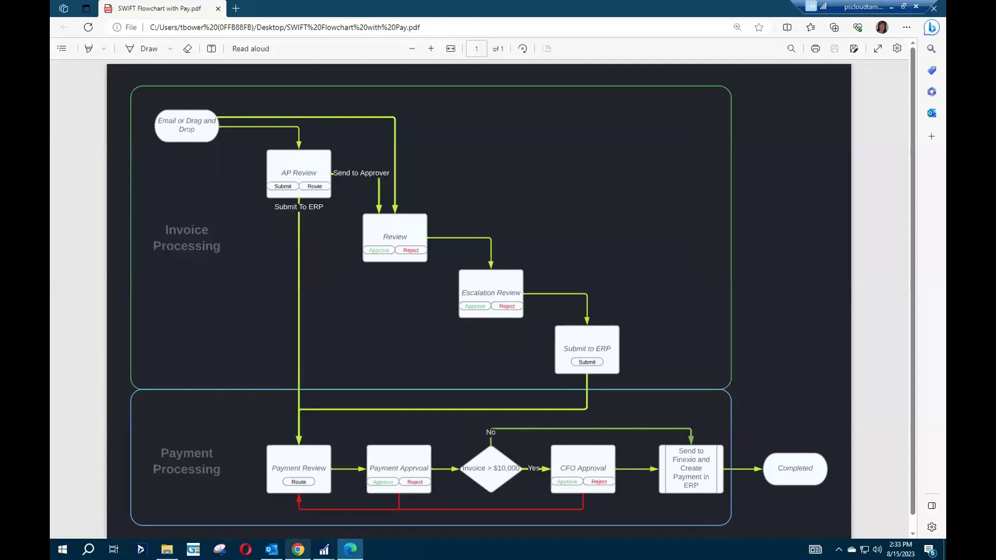
Return from the SWIFT flowchart to PaperSave's AP Review list of 7 invoices.
click(298, 550)
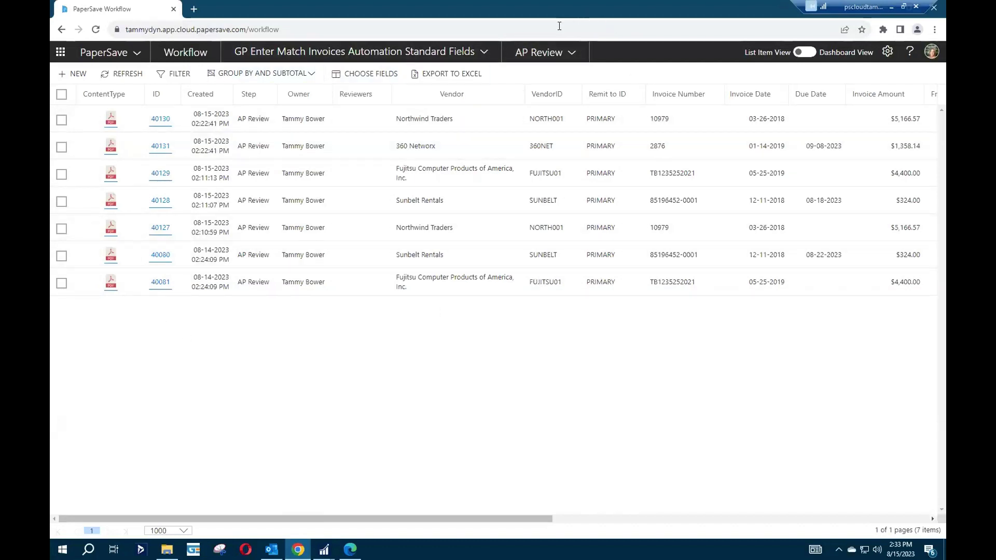
Open Fujitsu invoice 40129 and check its invoice number and date against the document.
click(158, 174)
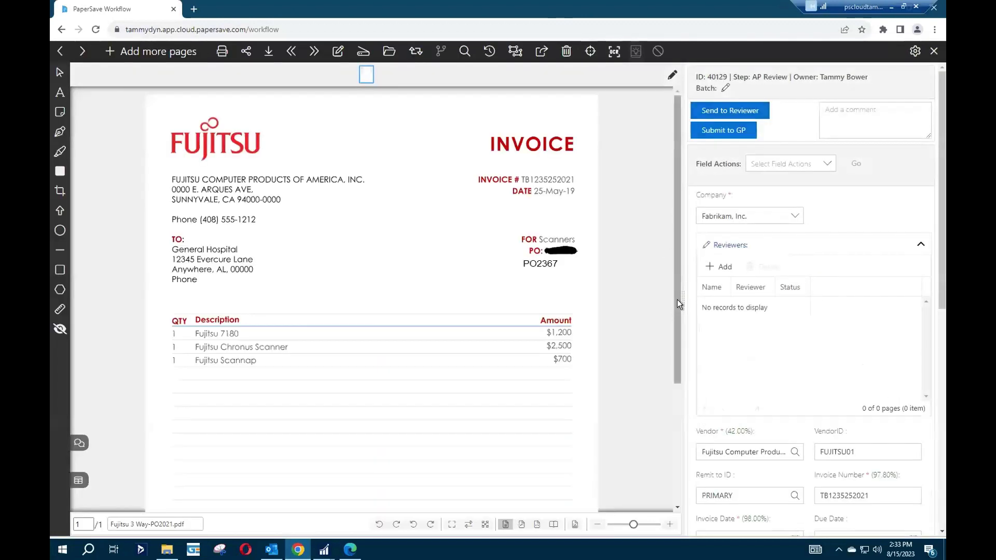
click(921, 244)
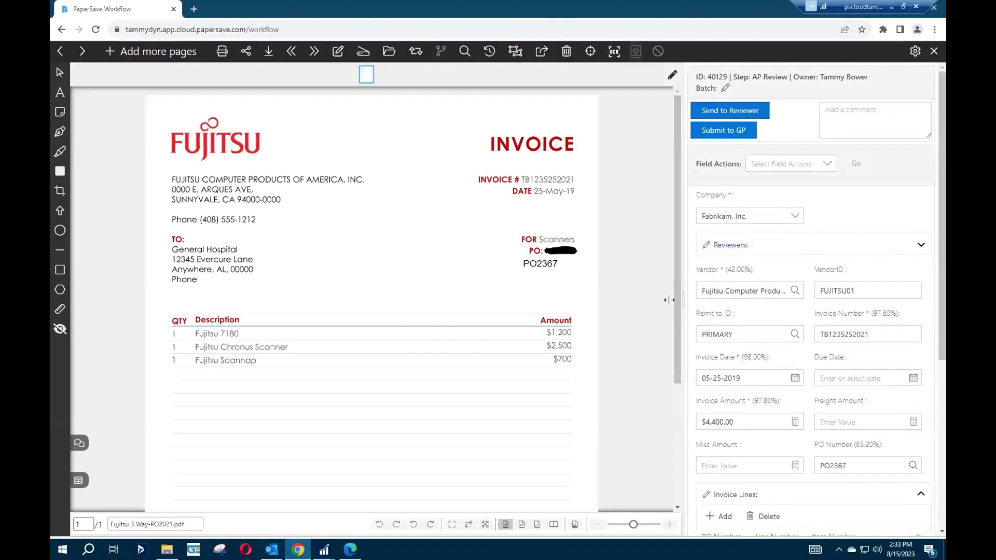
drag(682, 293, 589, 306)
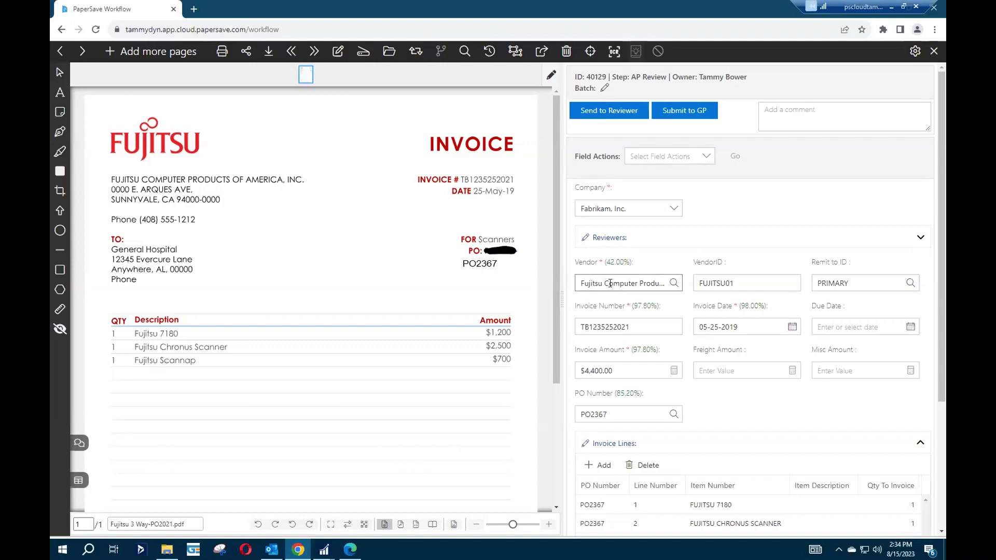
click(617, 327)
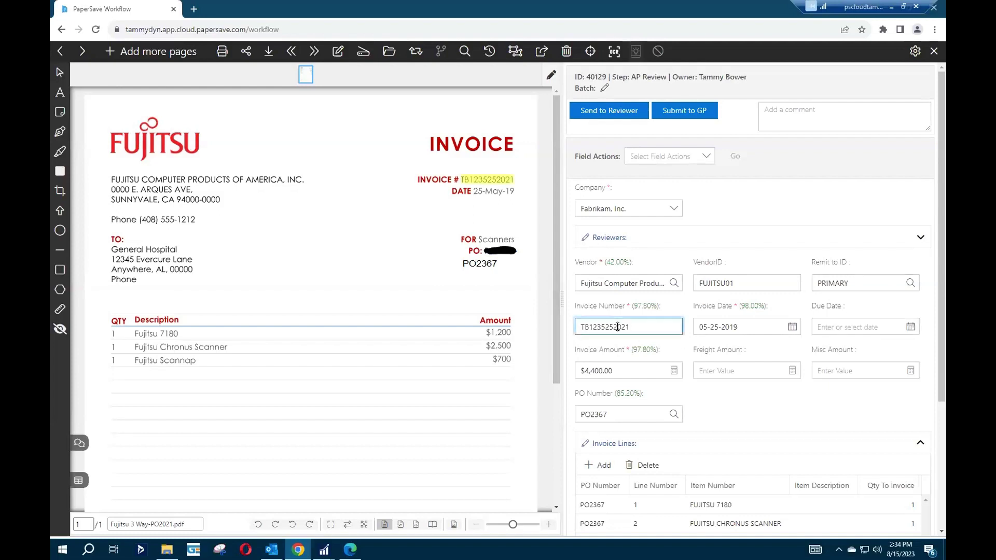
click(721, 327)
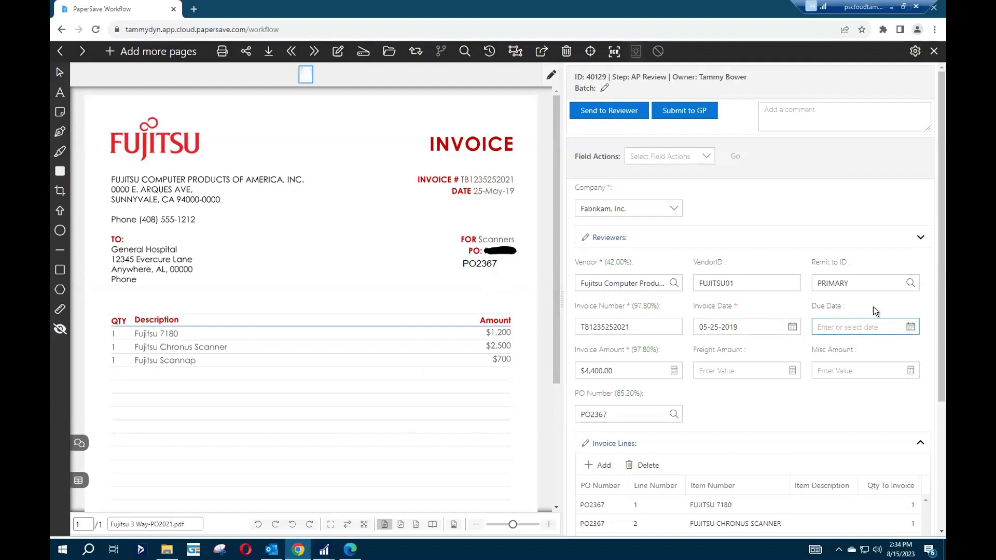
Set the due date to 09-08-2023 and verify the $4,400.00 amount and PO2367.
click(910, 327)
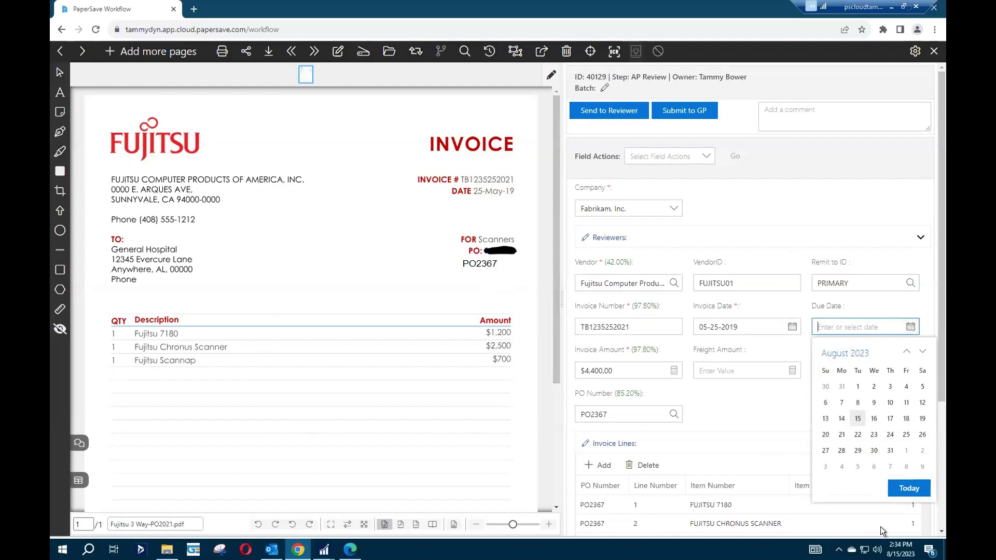
click(906, 466)
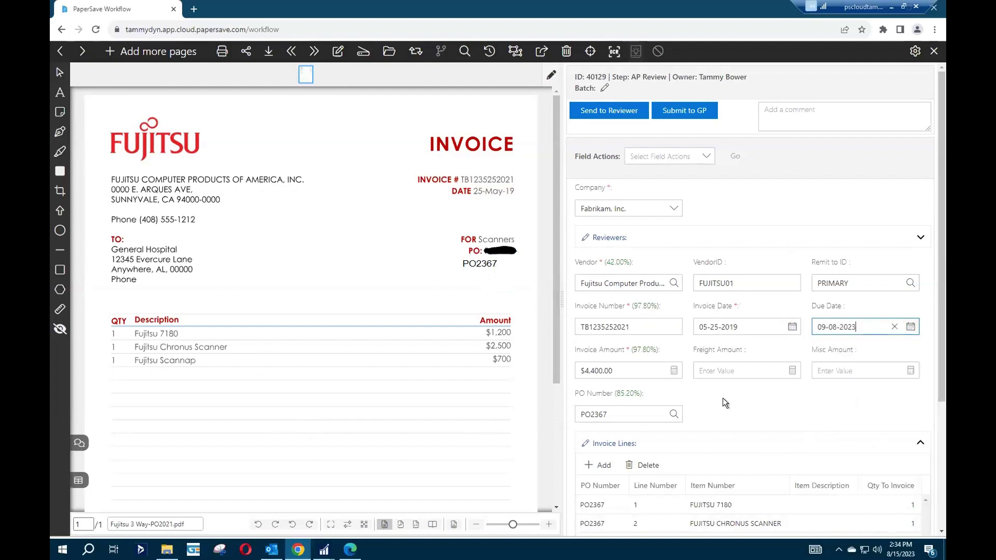
click(763, 401)
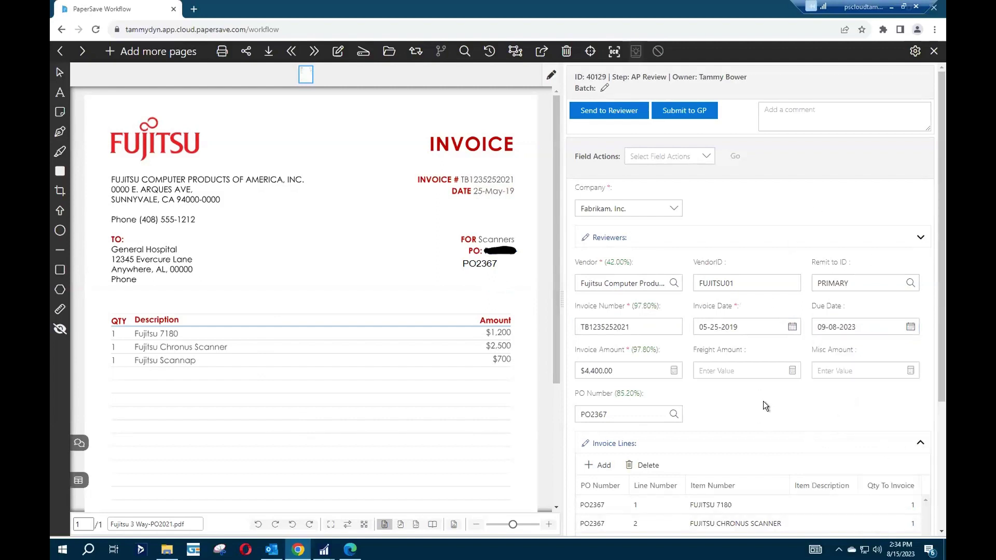
click(590, 366)
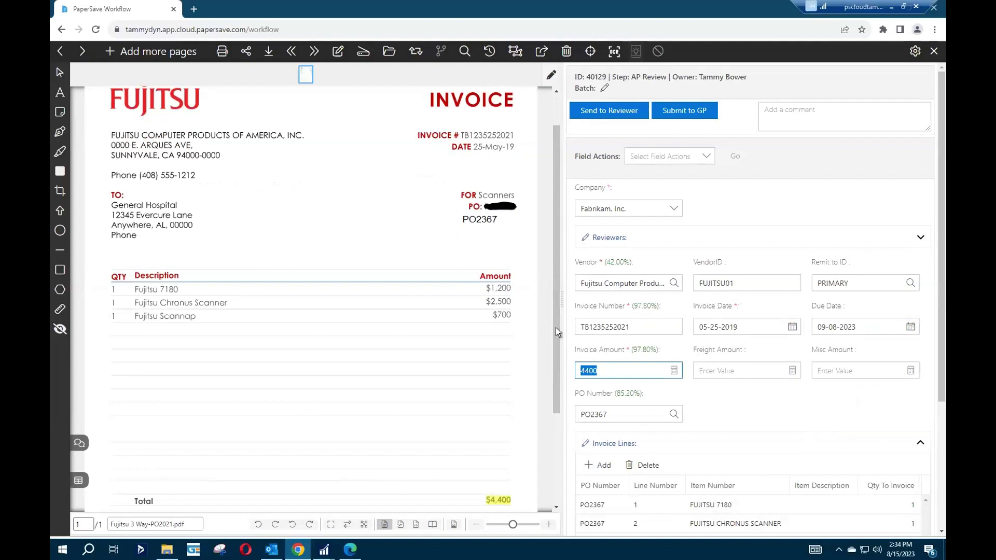
drag(556, 328, 547, 397)
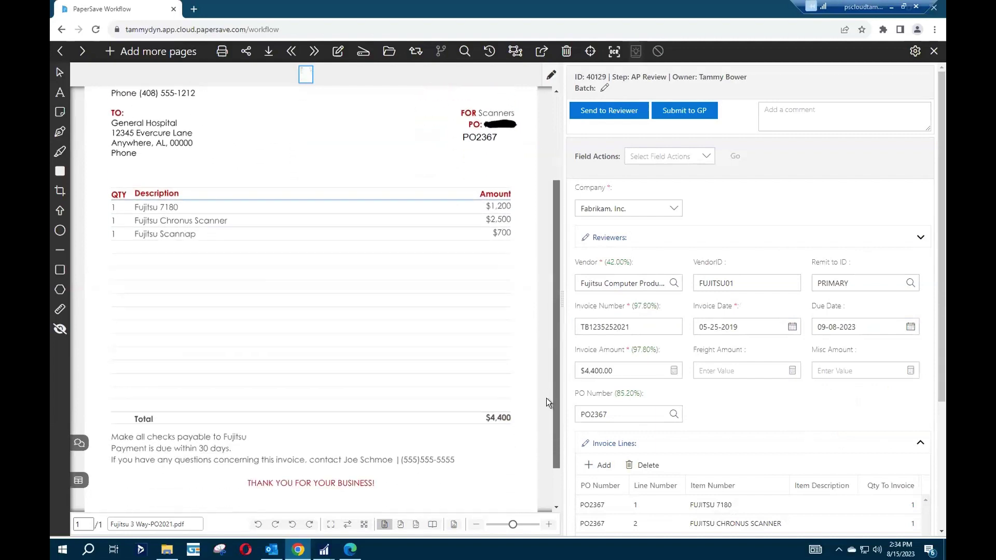
click(599, 411)
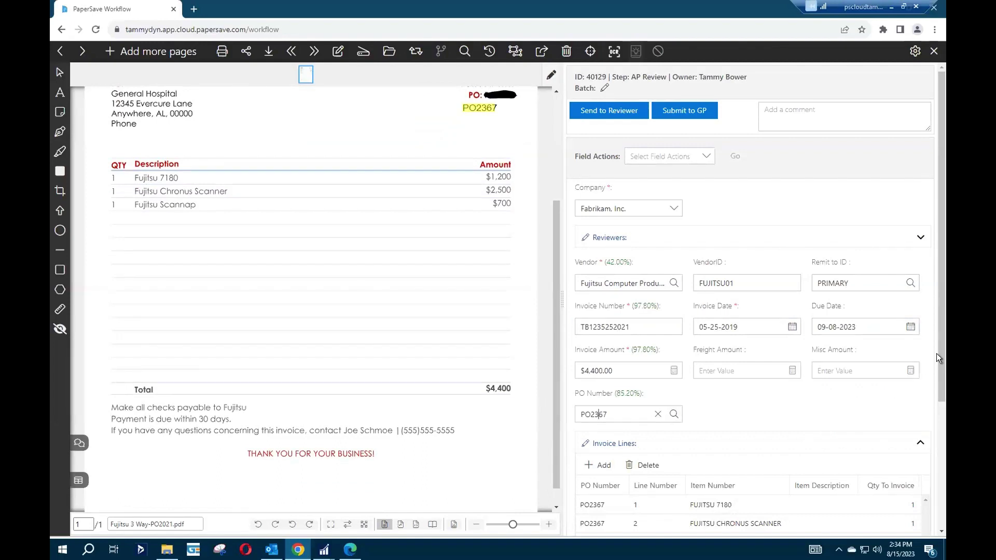
drag(939, 356, 930, 428)
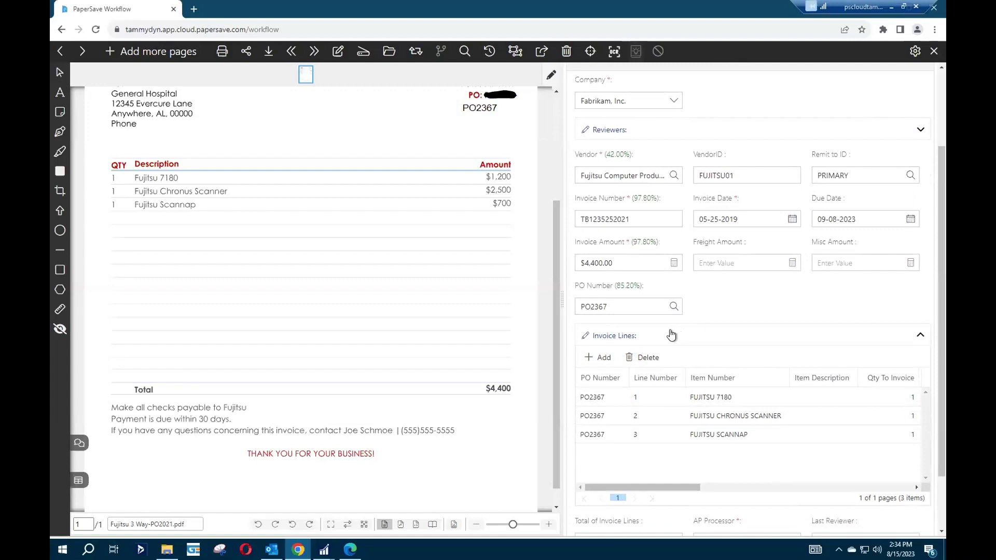
drag(596, 484, 773, 493)
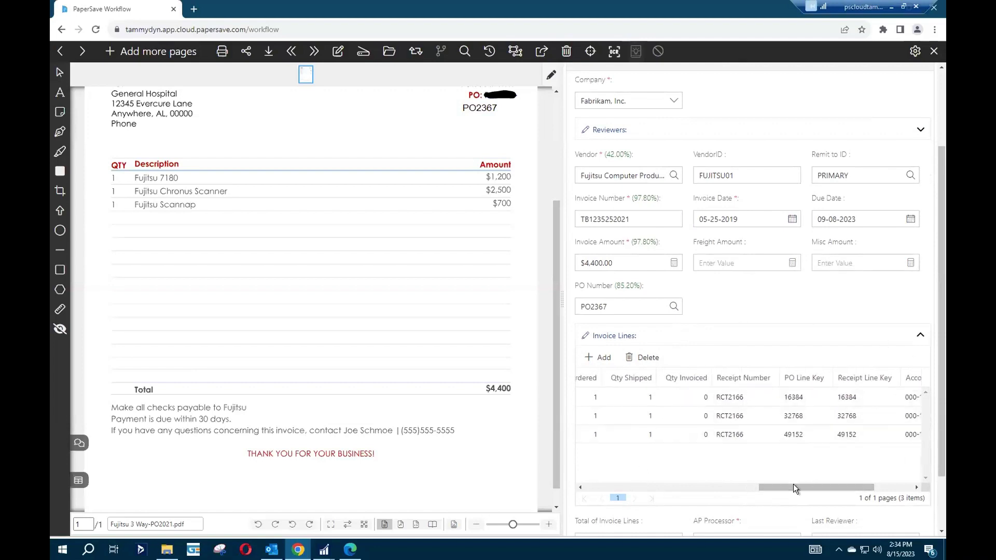
drag(793, 488, 568, 496)
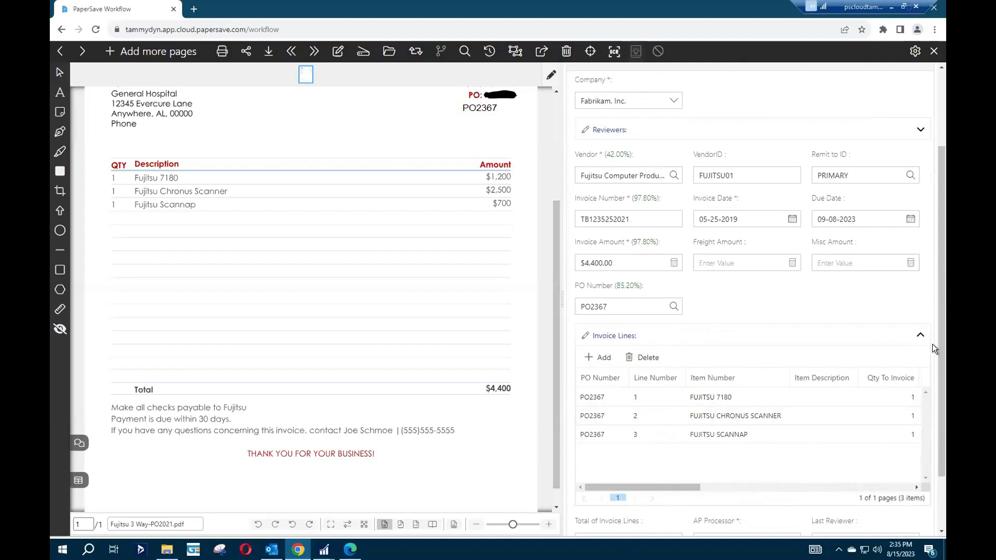
drag(941, 326, 924, 175)
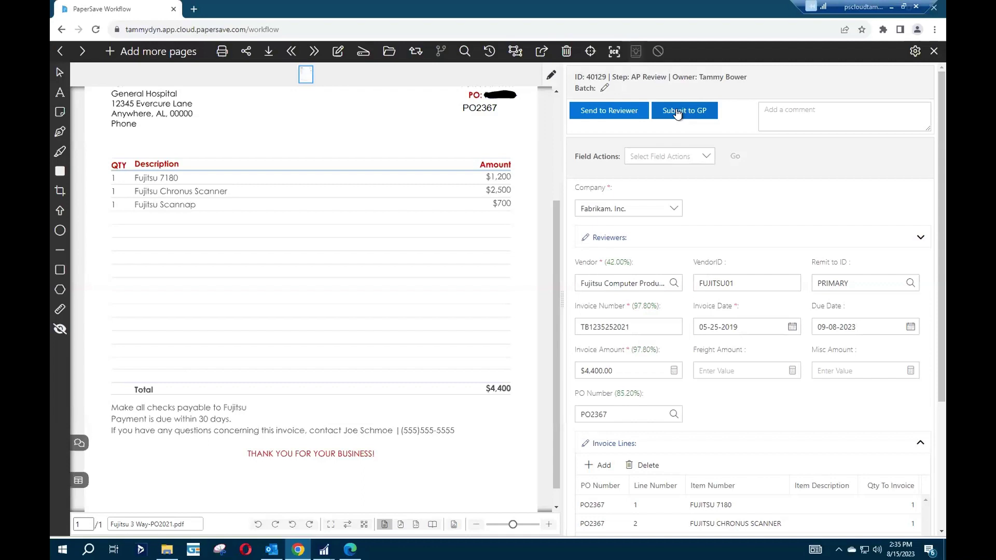
click(641, 326)
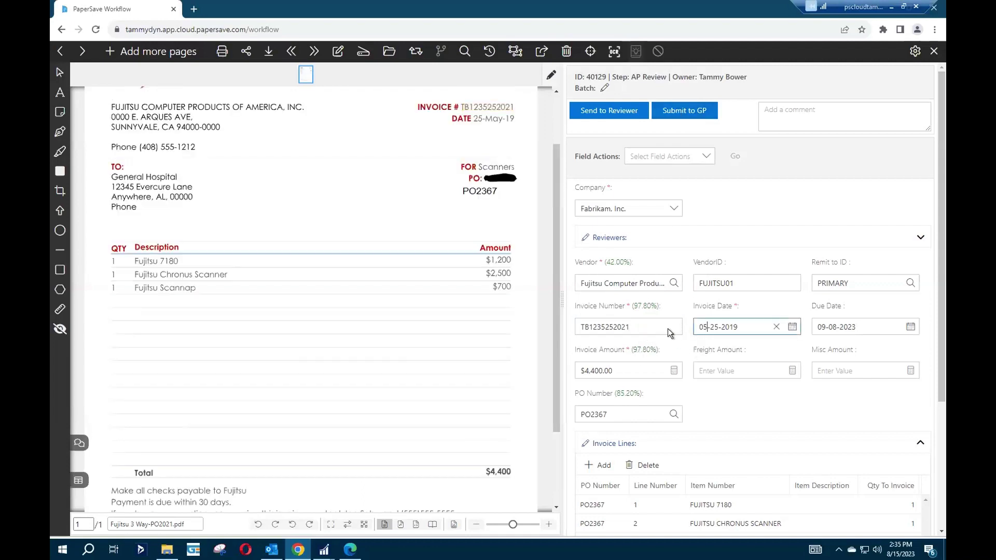
click(639, 324)
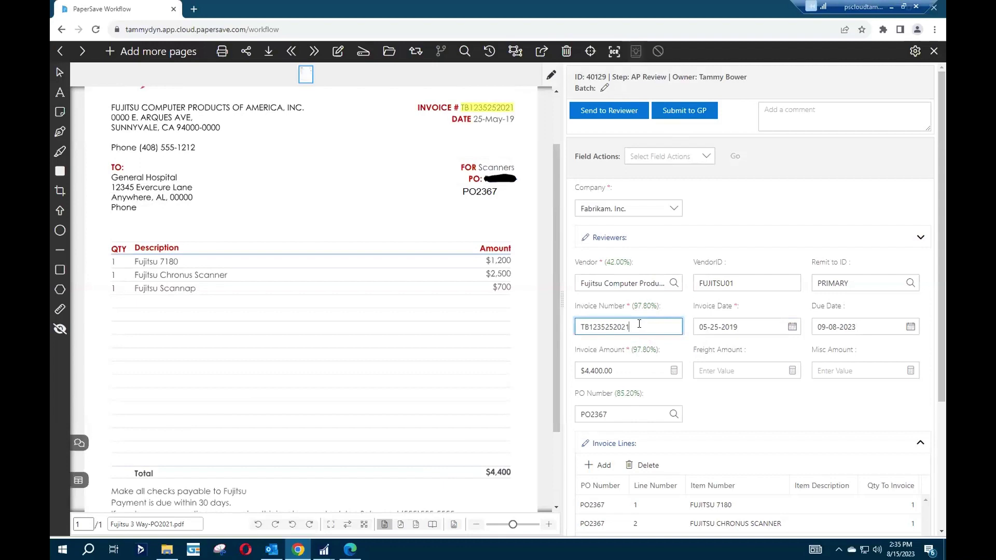
key(BackSpace)
key(BackSpace)
key(BackSpace)
key(BackSpace)
key(BackSpace)
text(-81523)
drag(633, 326, 608, 326)
right_click(613, 326)
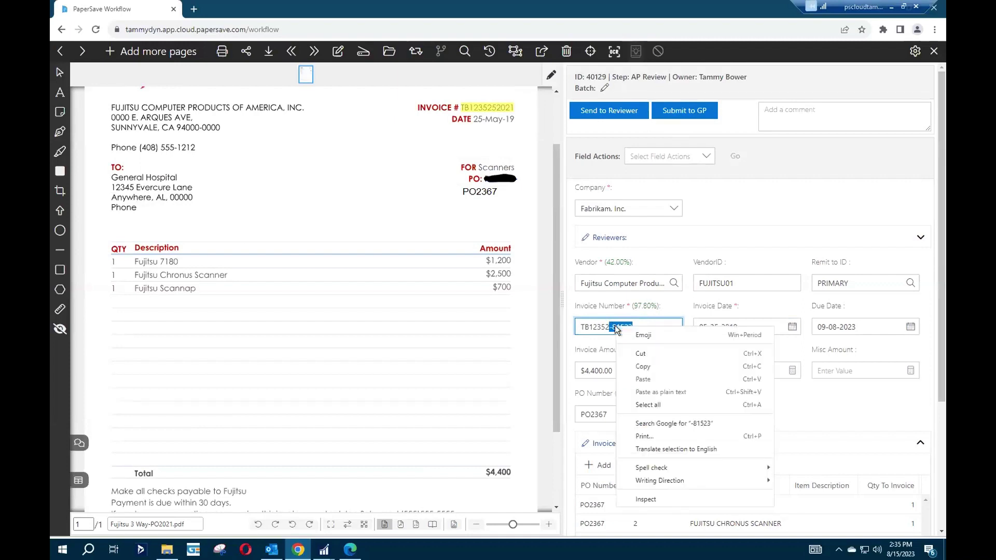
click(649, 365)
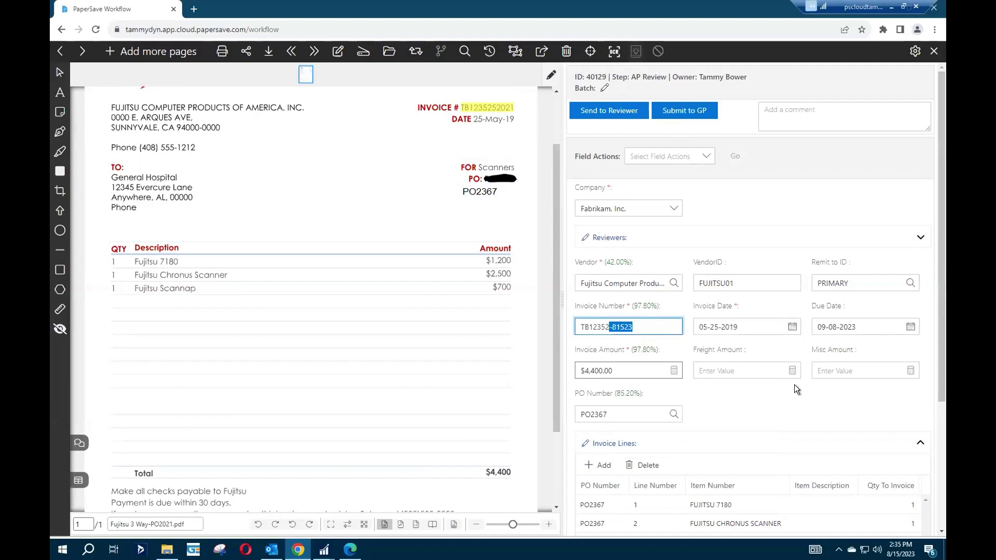
click(758, 410)
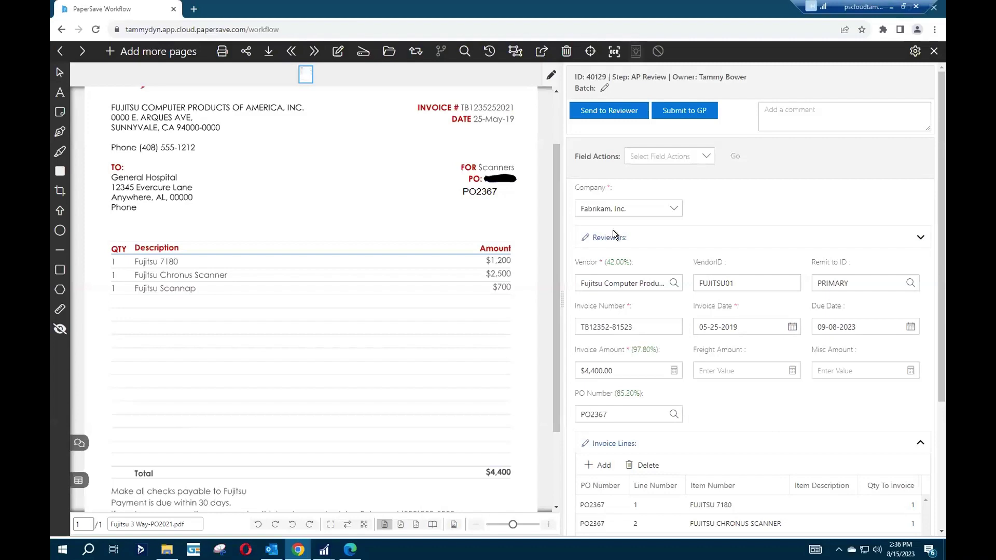
drag(939, 228, 938, 175)
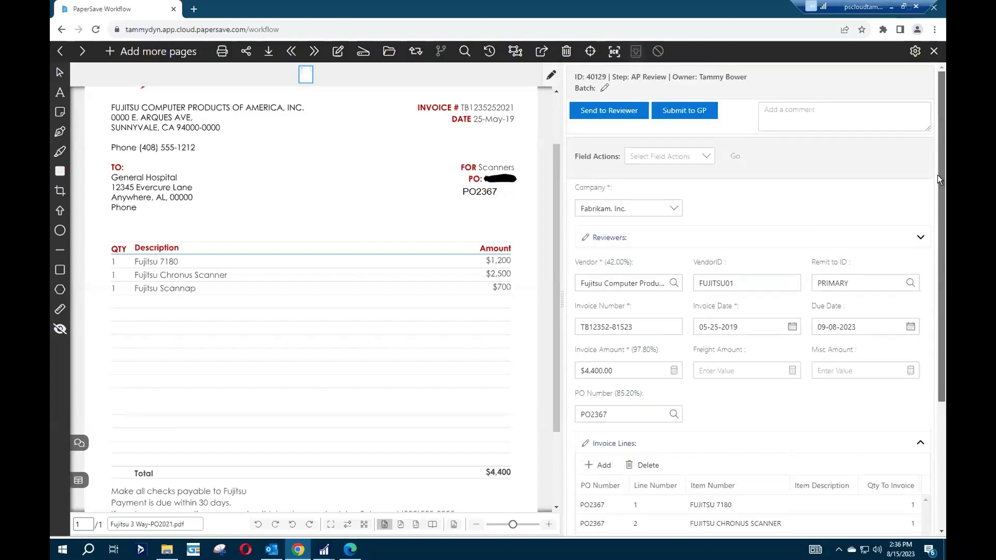
Submit the Fujitsu invoice to GP, then check the Sunbelt invoice's PO number against the document.
click(670, 113)
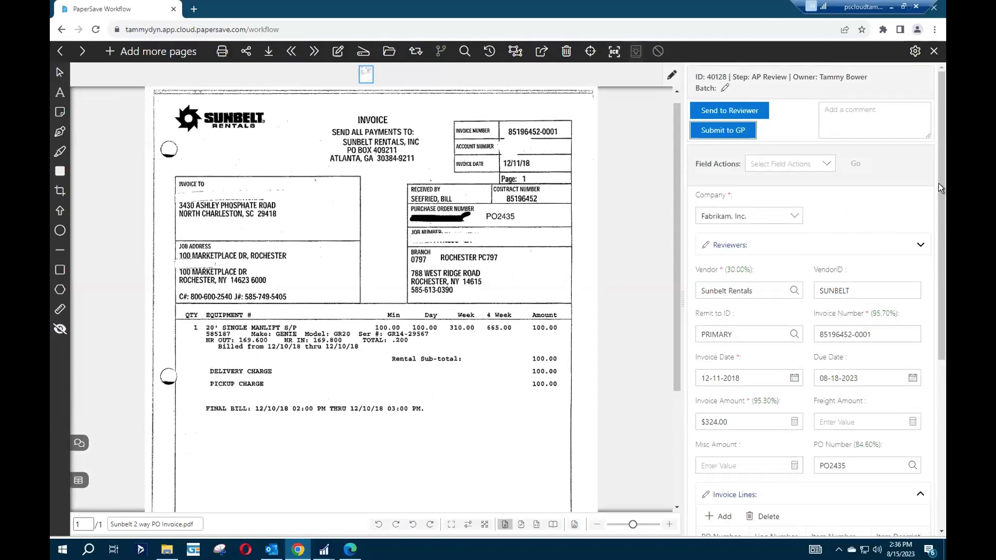
drag(941, 195, 938, 284)
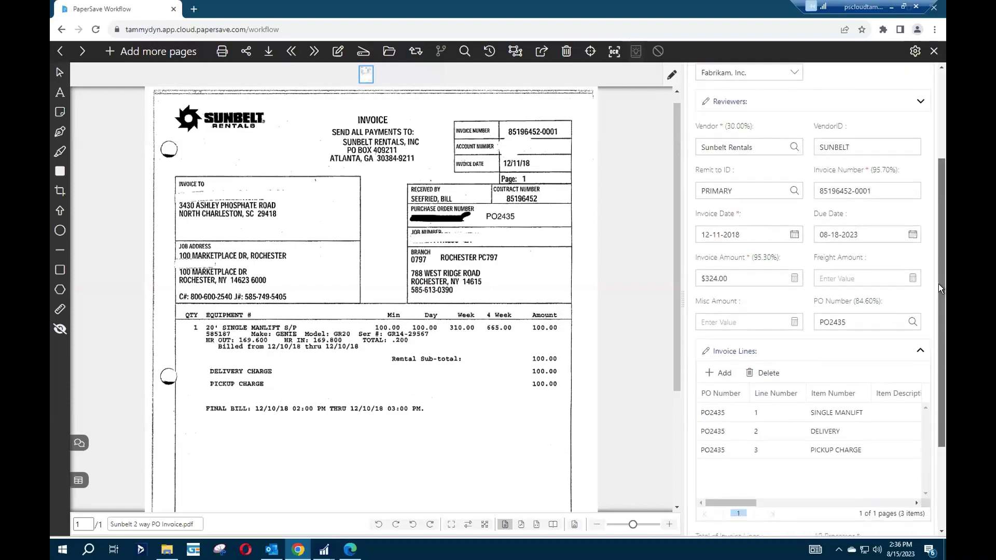
drag(680, 298, 526, 297)
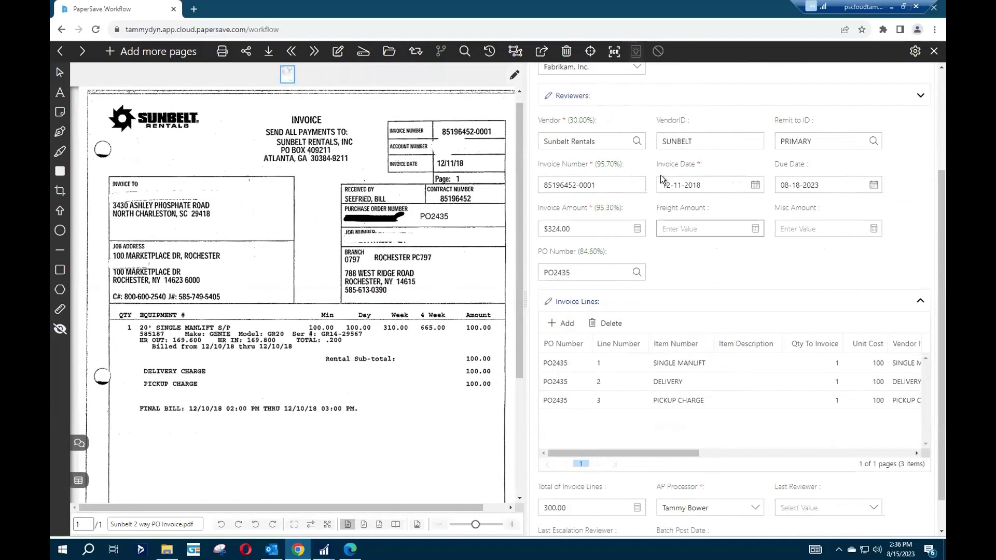
click(558, 270)
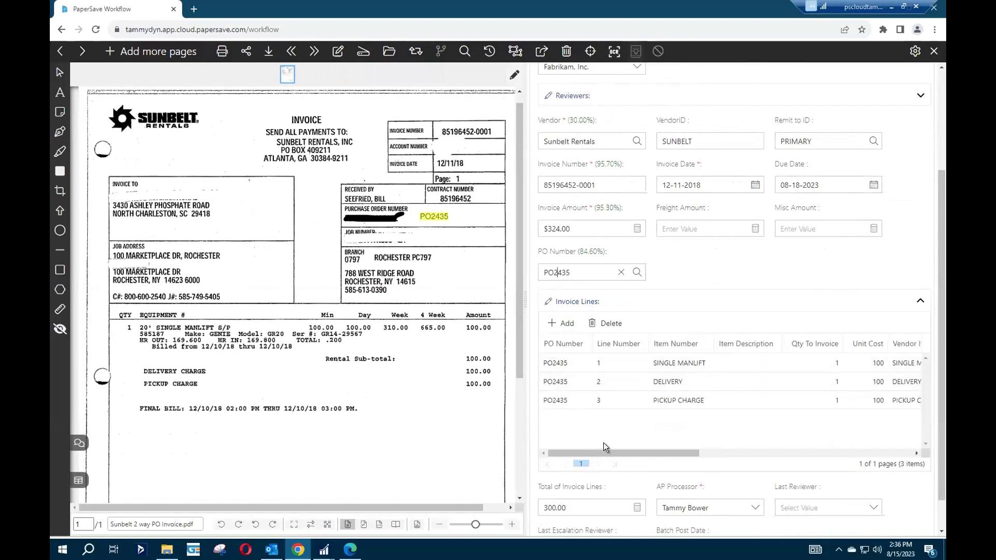
Clear the Sunbelt PO number and delete the SINGLE MANLIFT, DELIVERY and PICKUP CHARGE lines.
click(620, 273)
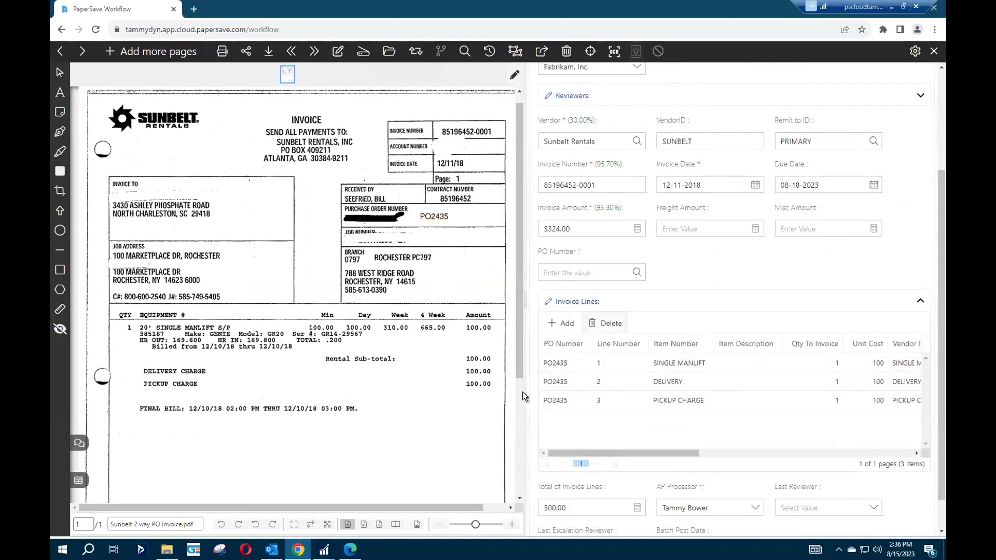
click(556, 363)
click(607, 324)
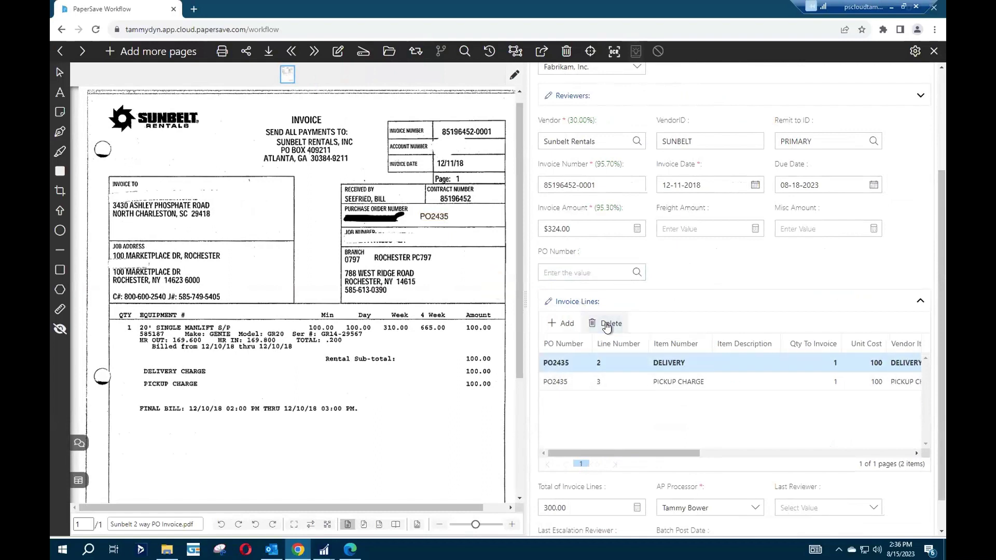
click(607, 324)
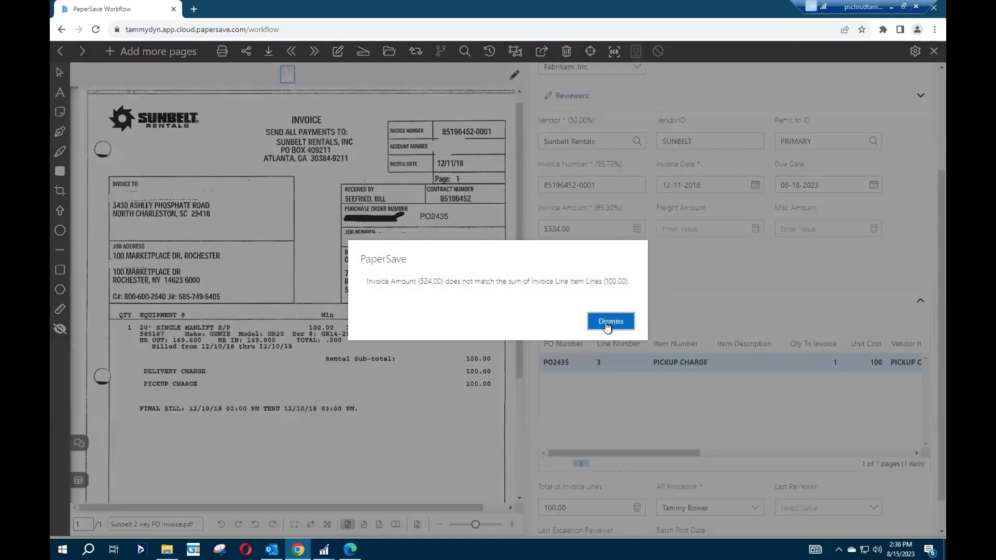
click(606, 324)
click(607, 324)
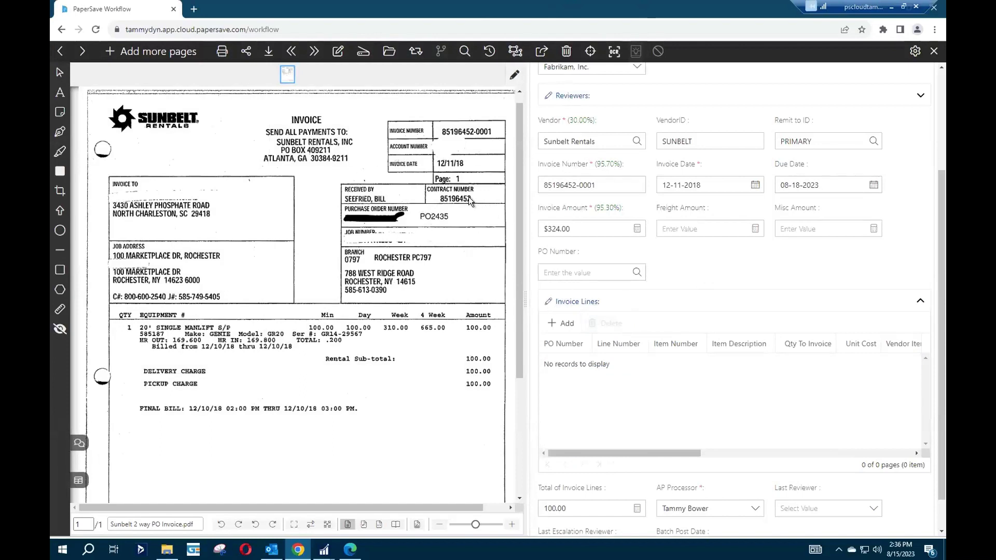
Look up and select PO2435 for the Sunbelt invoice, reloading its three lines totalling 300.00.
click(637, 272)
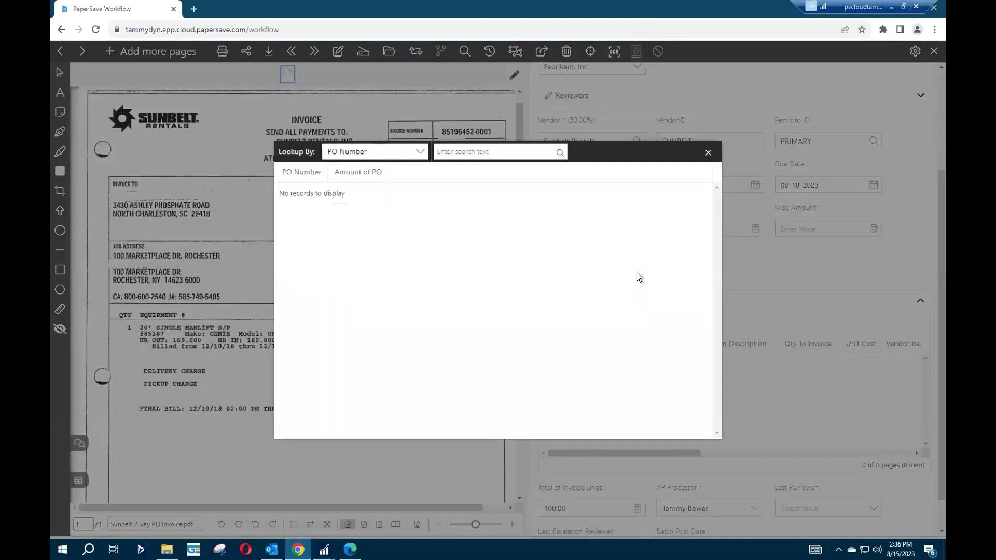
click(559, 151)
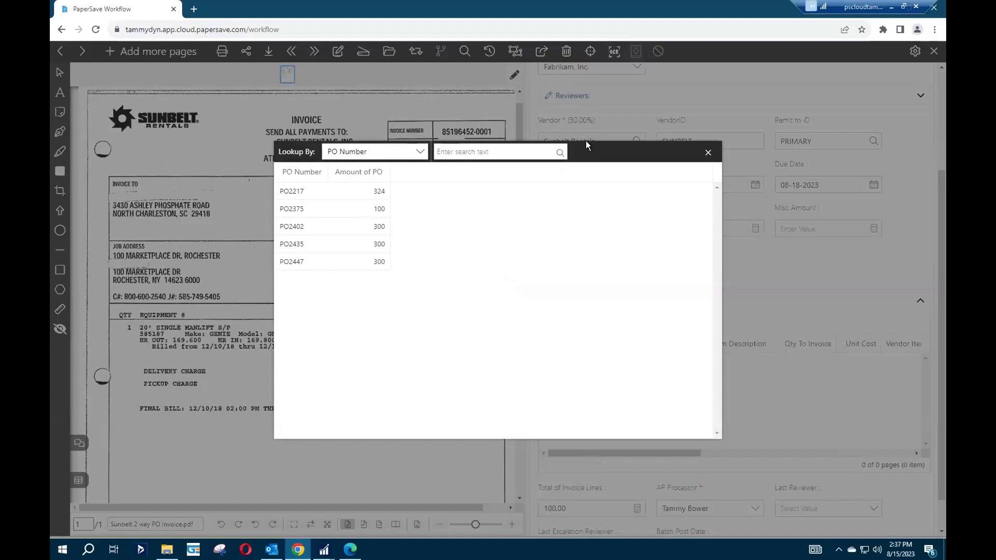
drag(597, 145, 785, 121)
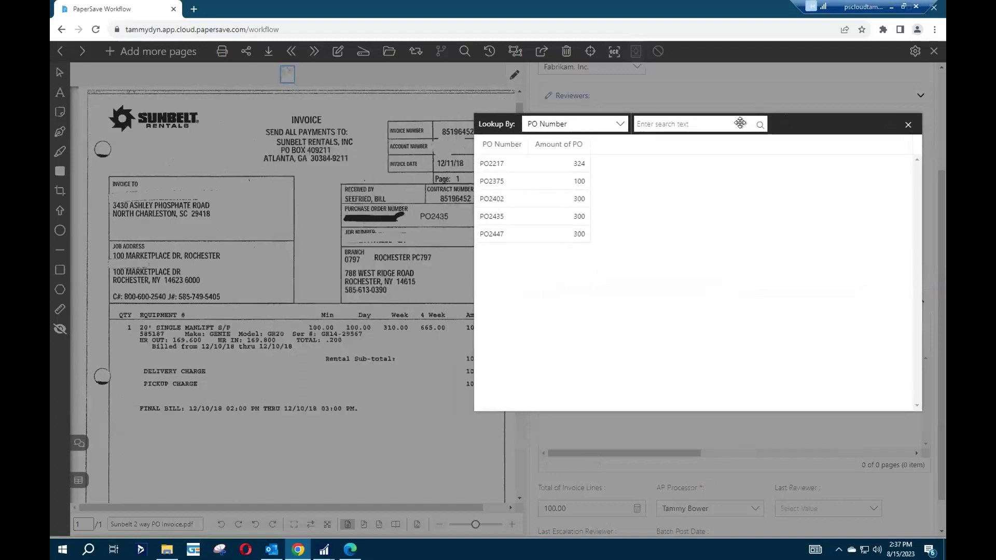
click(491, 217)
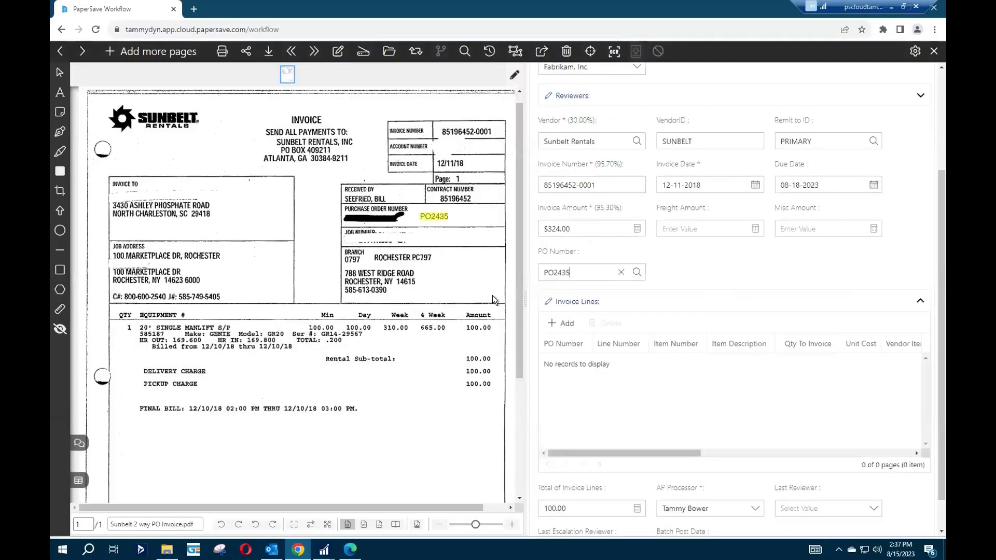
click(695, 250)
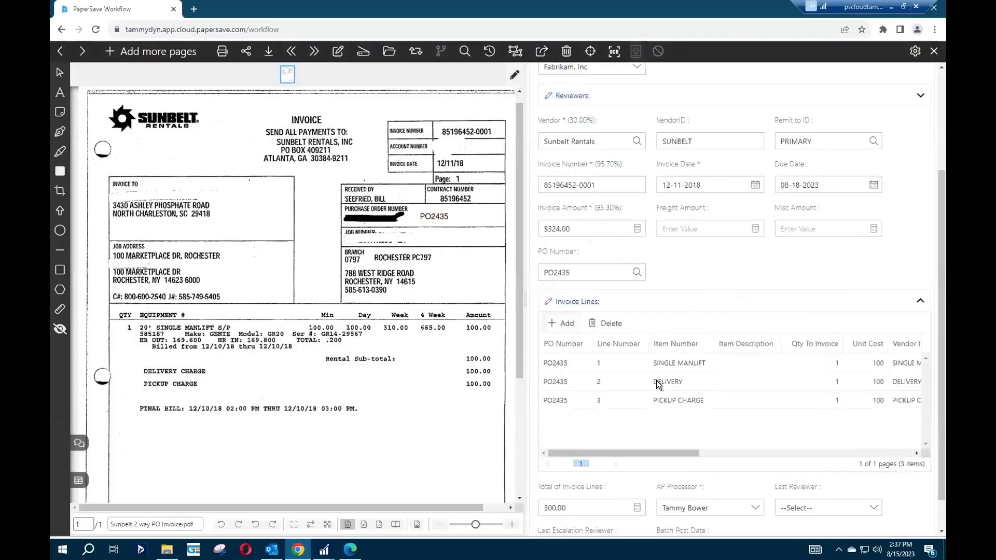
drag(598, 449, 783, 462)
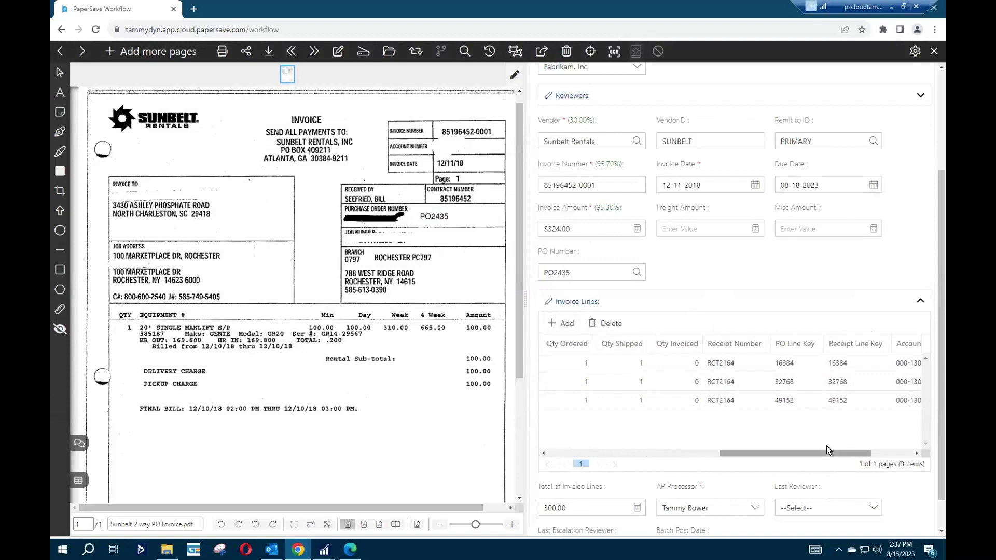
drag(826, 452, 645, 465)
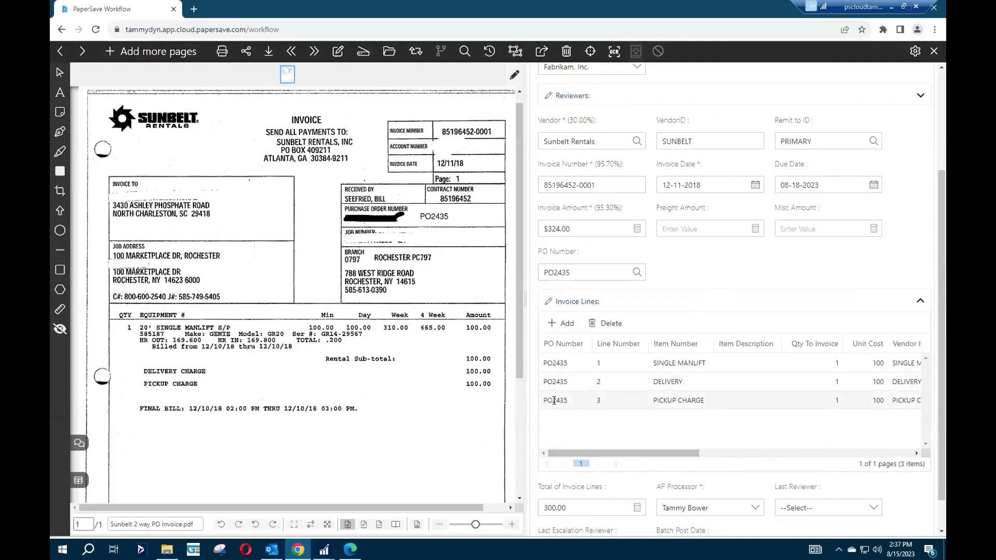
click(576, 400)
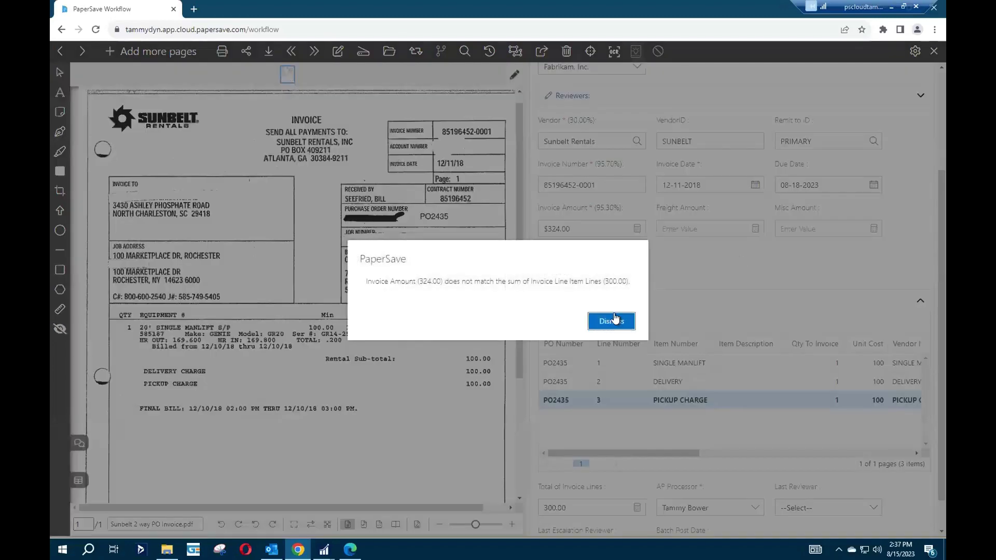
click(614, 321)
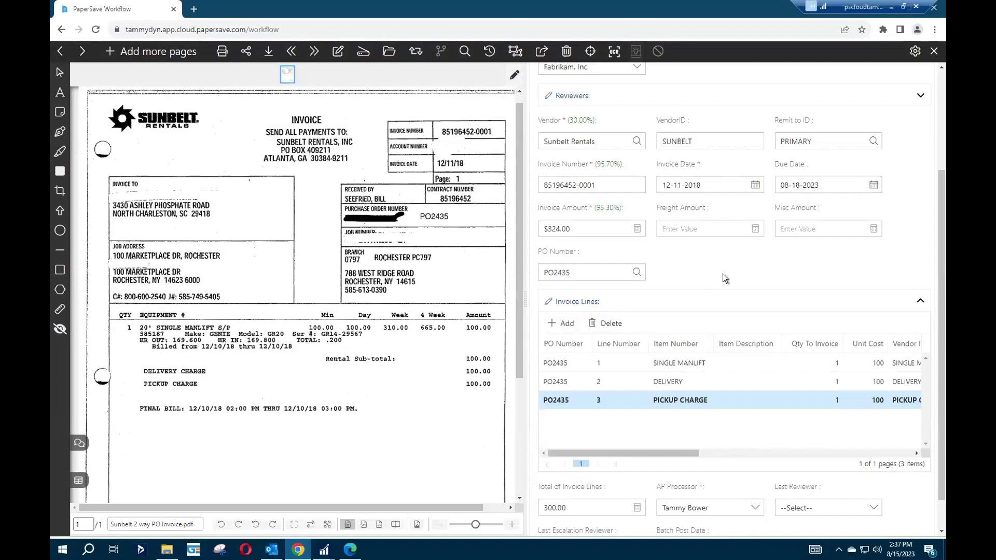
scroll(725, 278, up, 3)
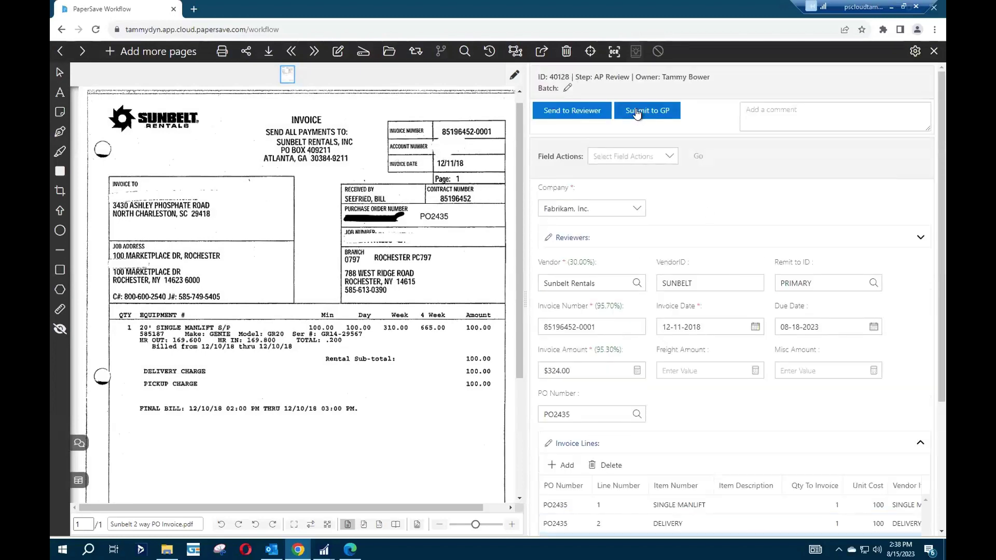
Send the Sunbelt invoice for review, dismissing the amount-mismatch and duplicate-invoice warnings.
click(552, 111)
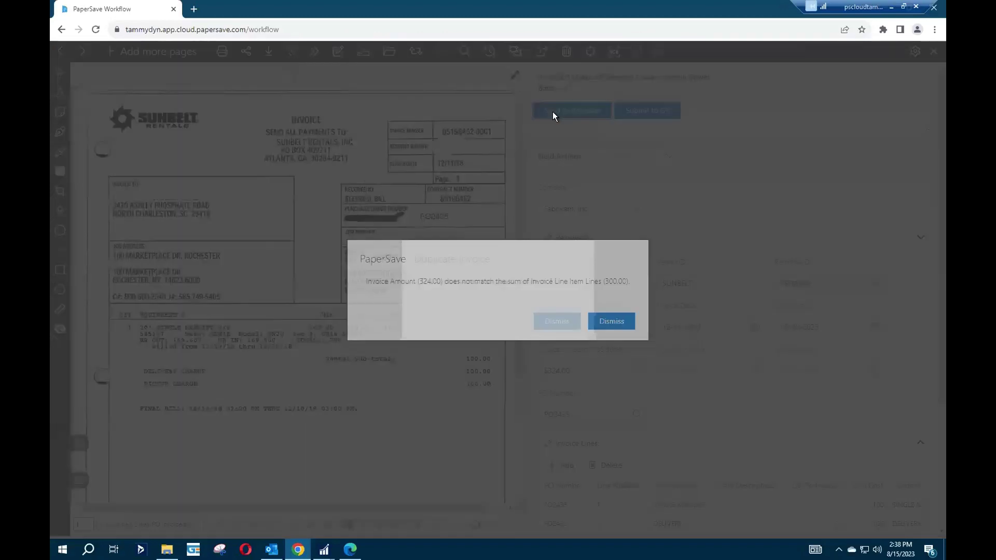
click(612, 320)
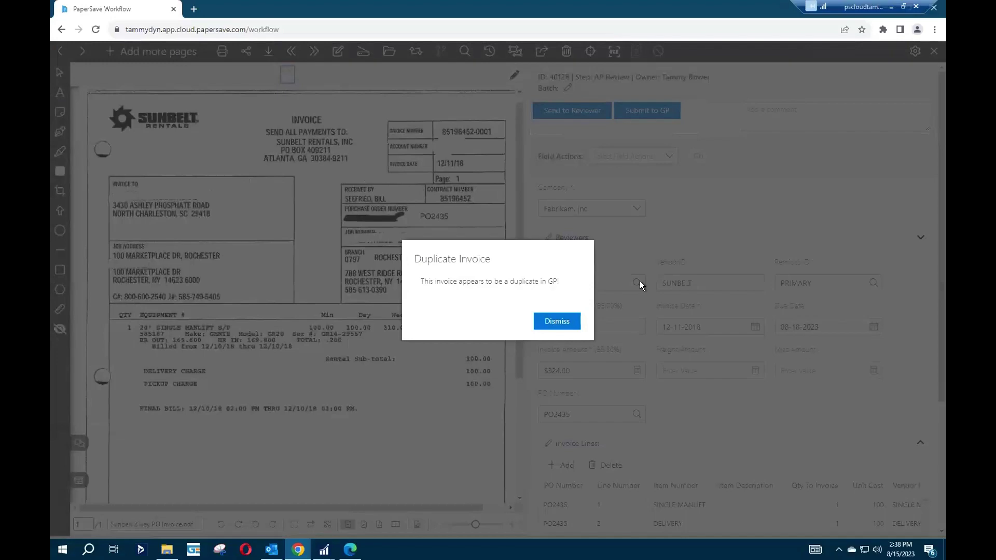
click(552, 321)
click(555, 320)
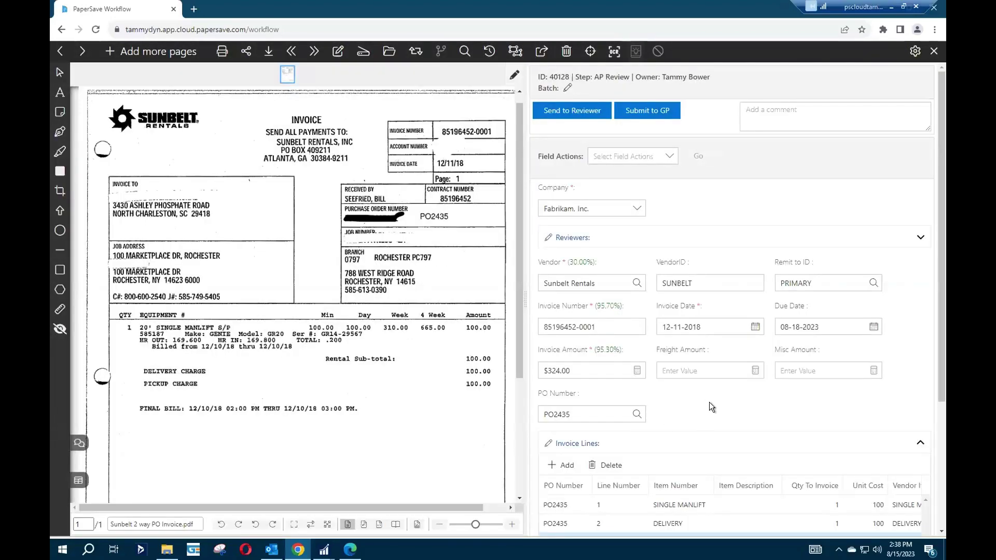
Add a reviewer, picked from the name suggestions, to invoice 40128 and save the record.
click(920, 237)
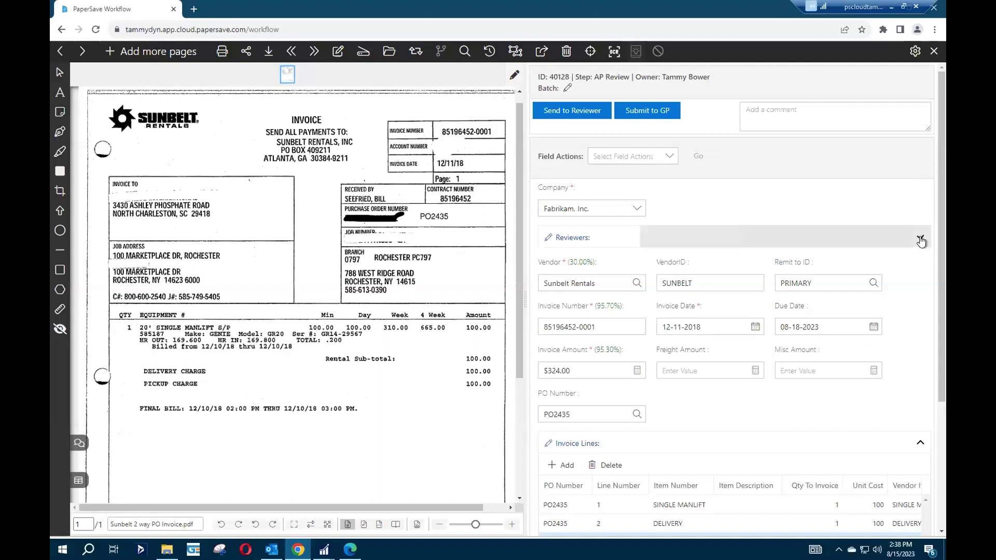
click(558, 258)
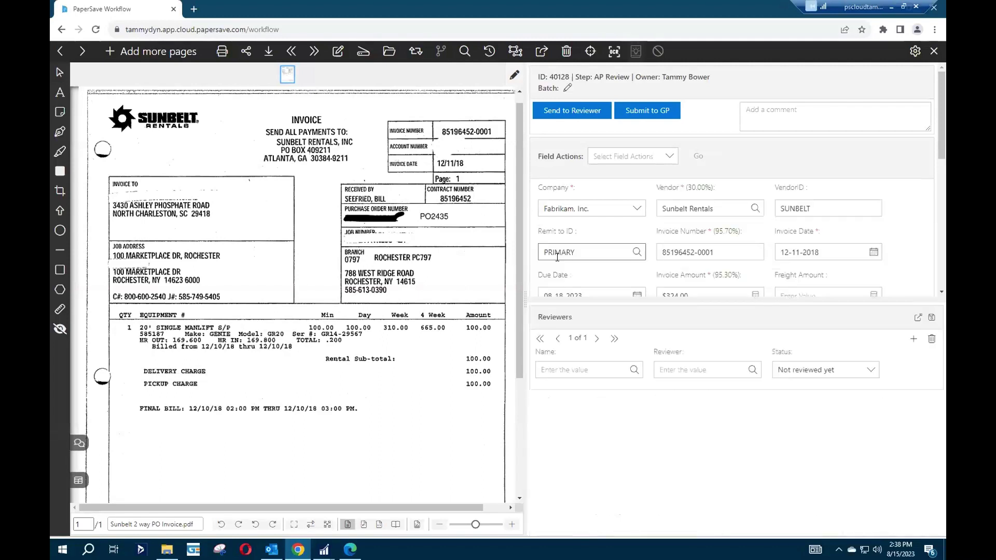
click(593, 371)
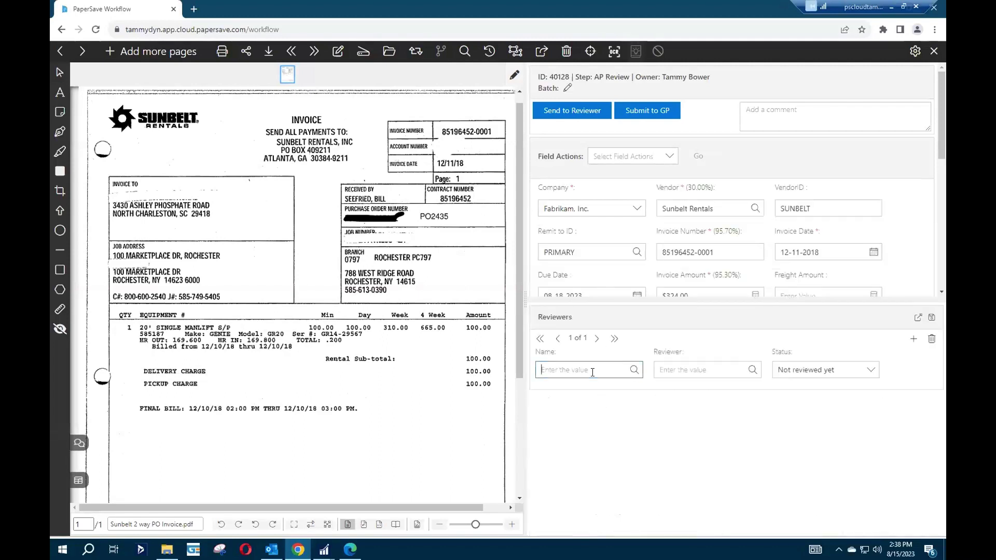
text(bru)
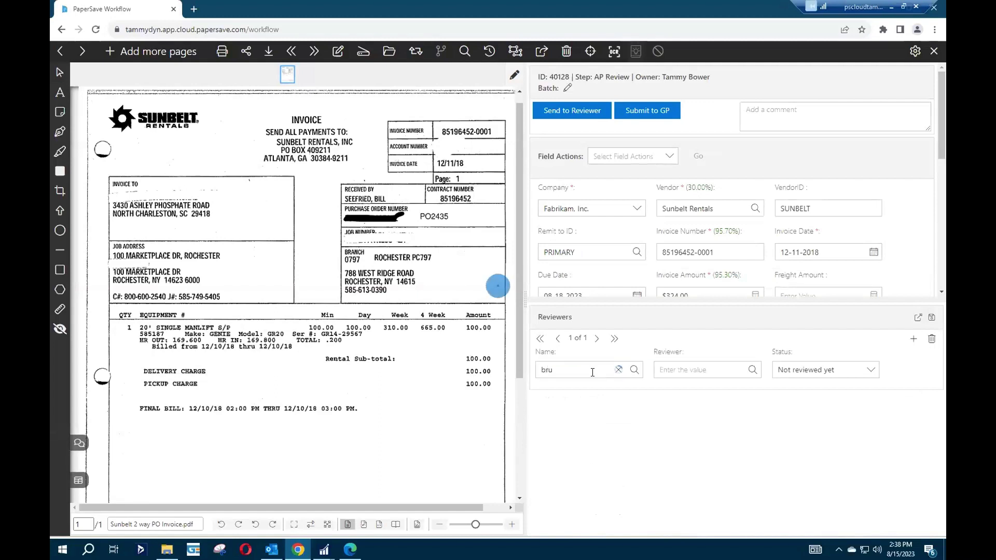
click(589, 392)
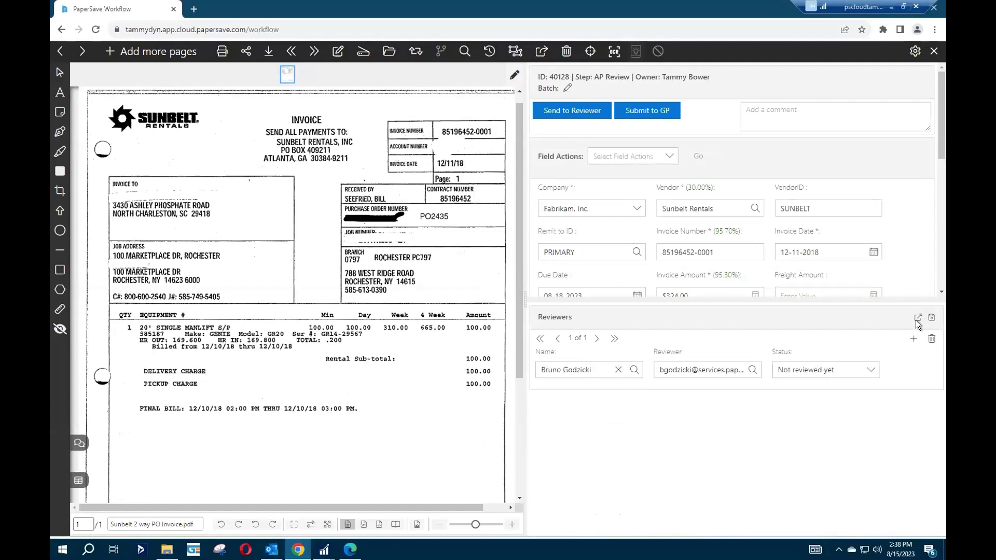
click(934, 318)
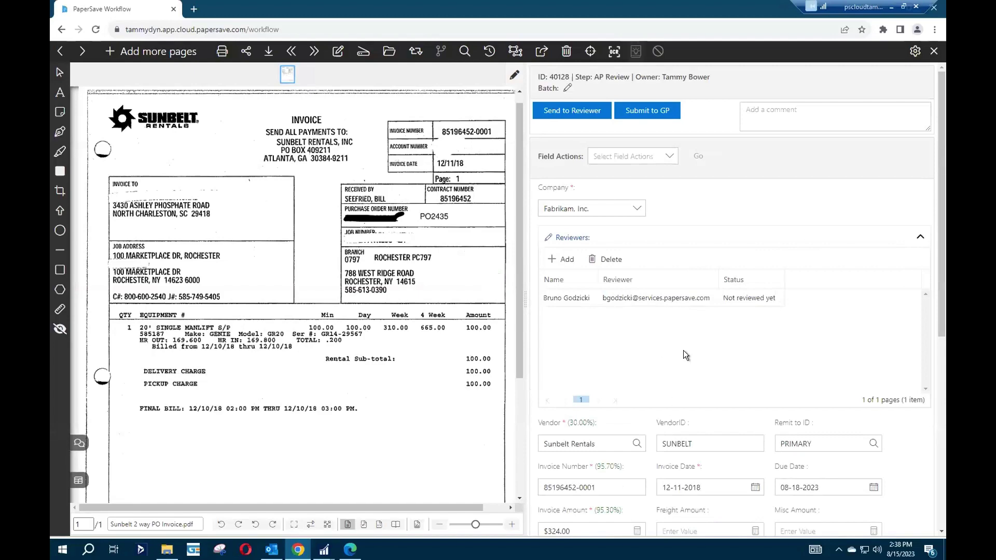
scroll(683, 350, down, 4)
Enter a freight amount of $24.00 on the Sunbelt invoice.
click(681, 318)
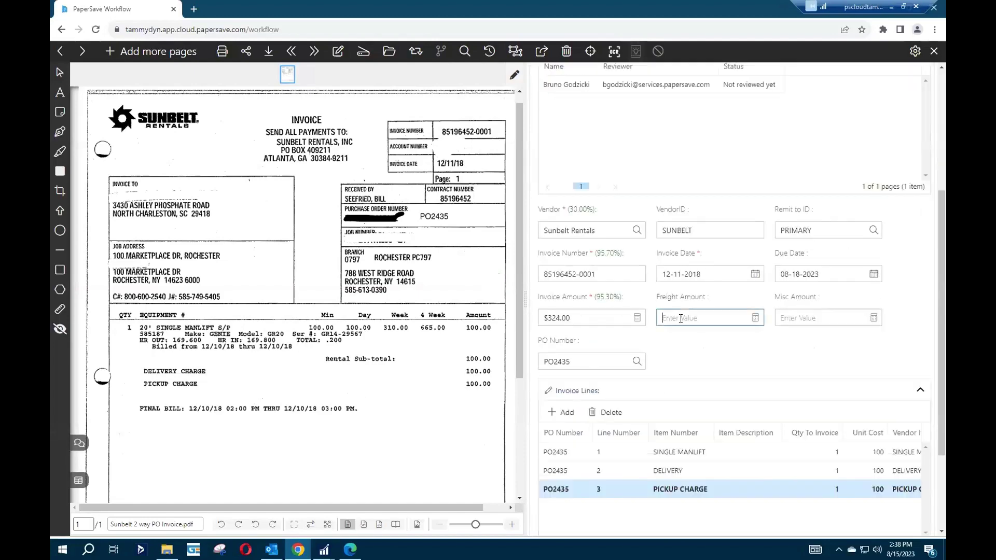
text(24.00)
click(671, 348)
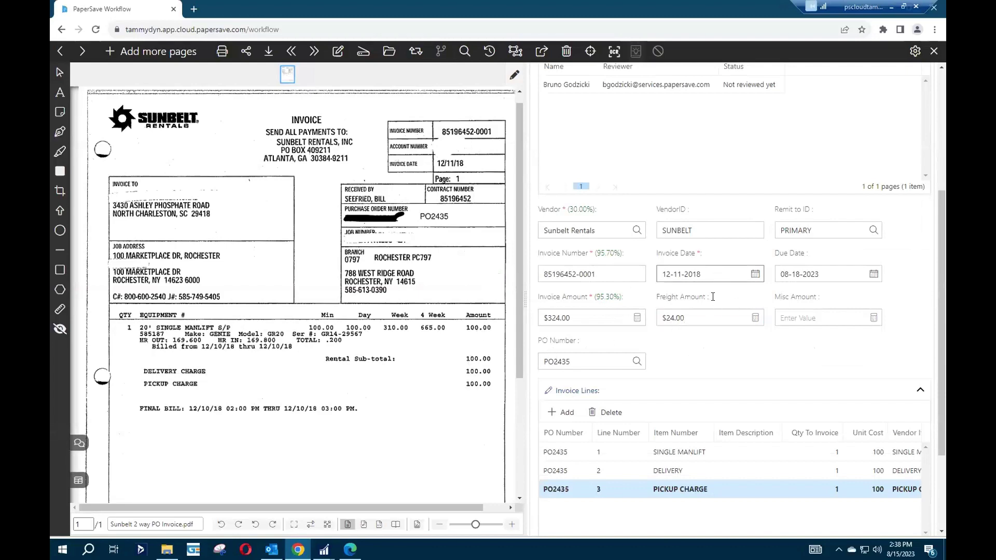
drag(943, 212, 942, 42)
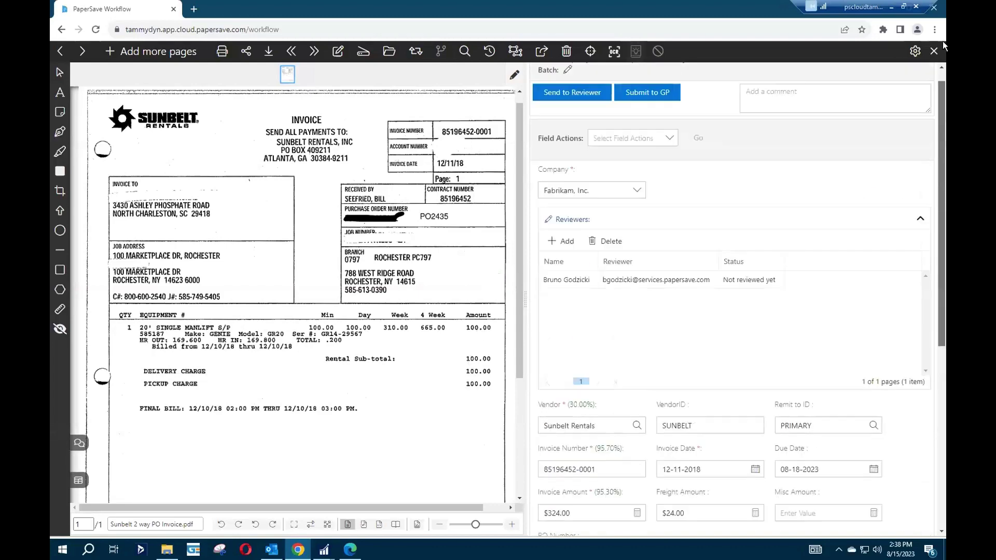
click(559, 110)
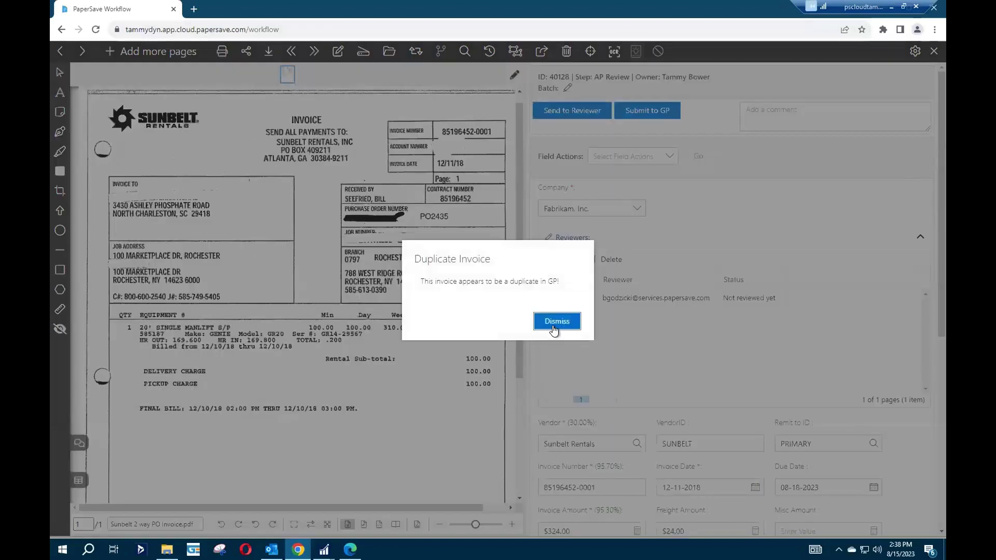
click(552, 324)
drag(610, 483, 568, 487)
right_click(569, 487)
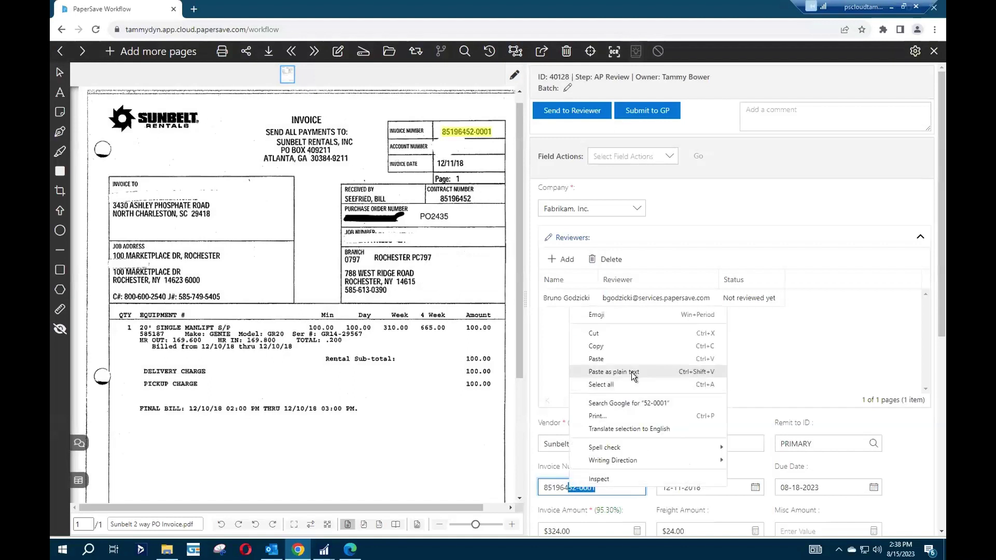
click(608, 360)
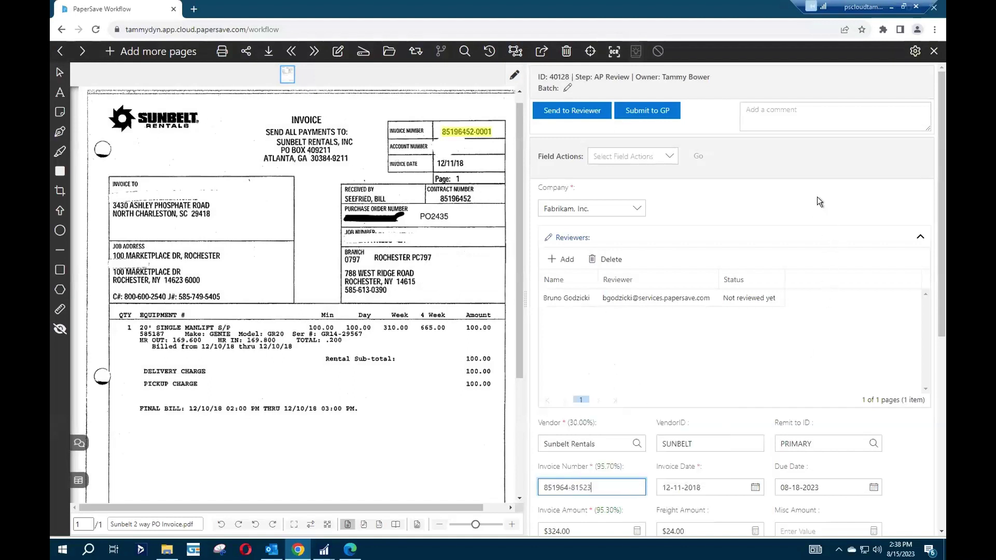
click(585, 111)
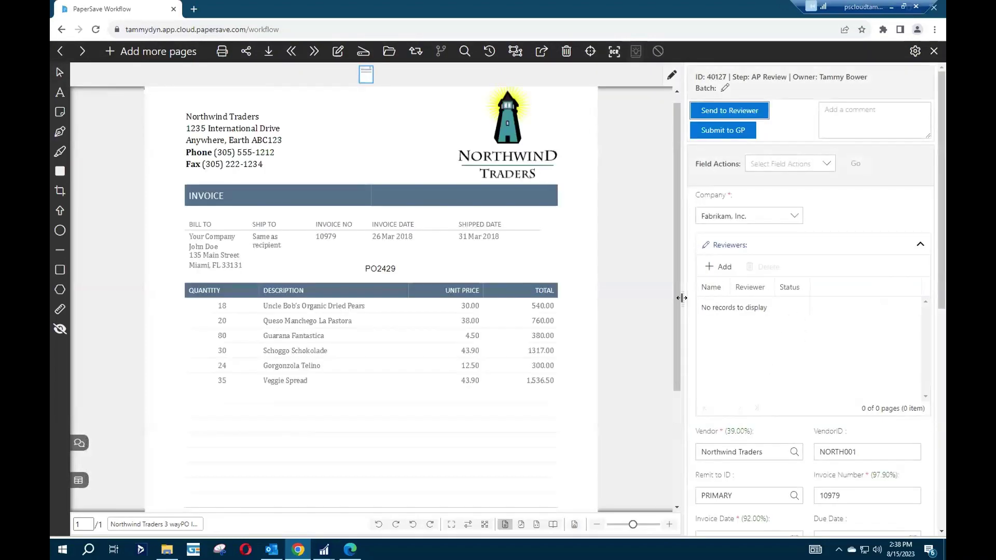
Inspect the Northwind invoice's PO number PO2429.
drag(682, 298, 567, 302)
scroll(752, 337, down, 5)
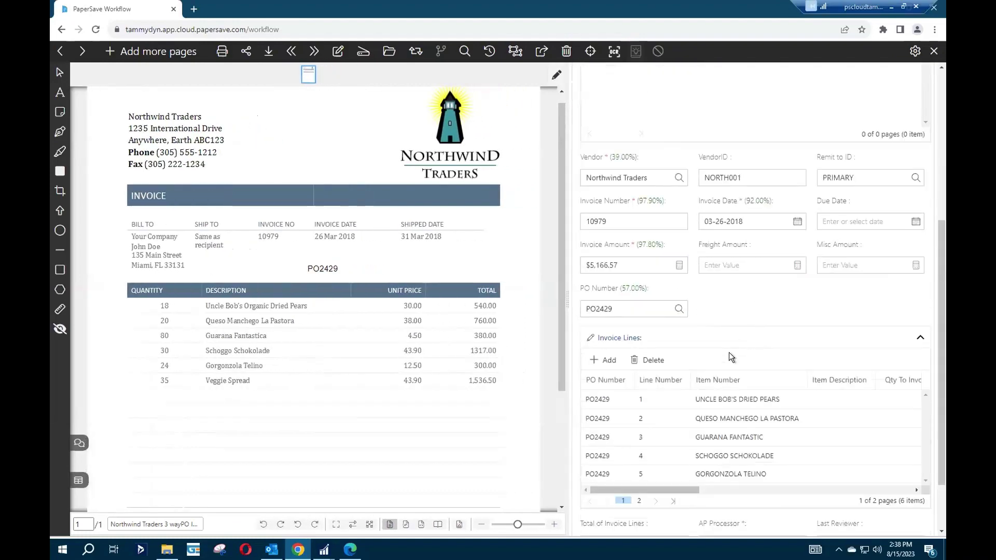
click(610, 309)
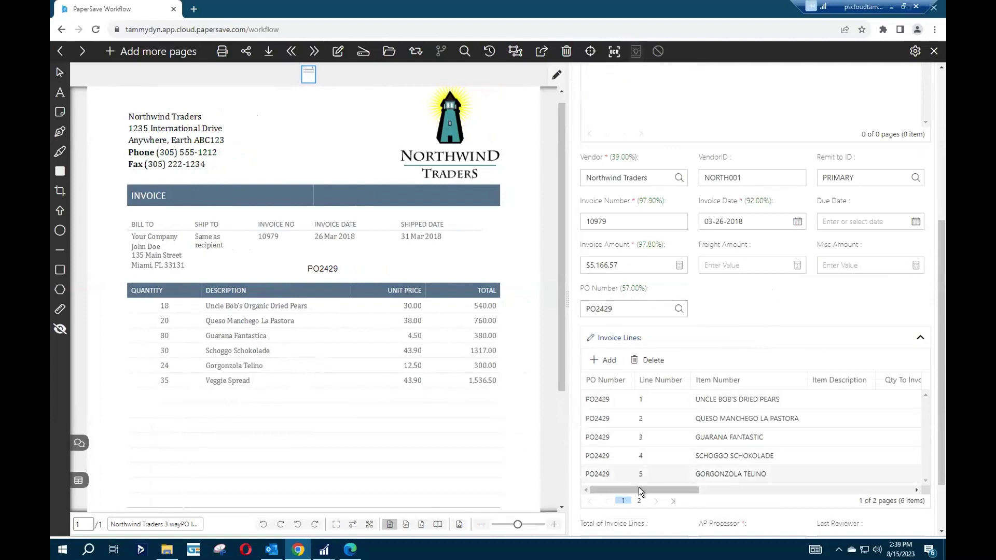
drag(639, 487, 793, 503)
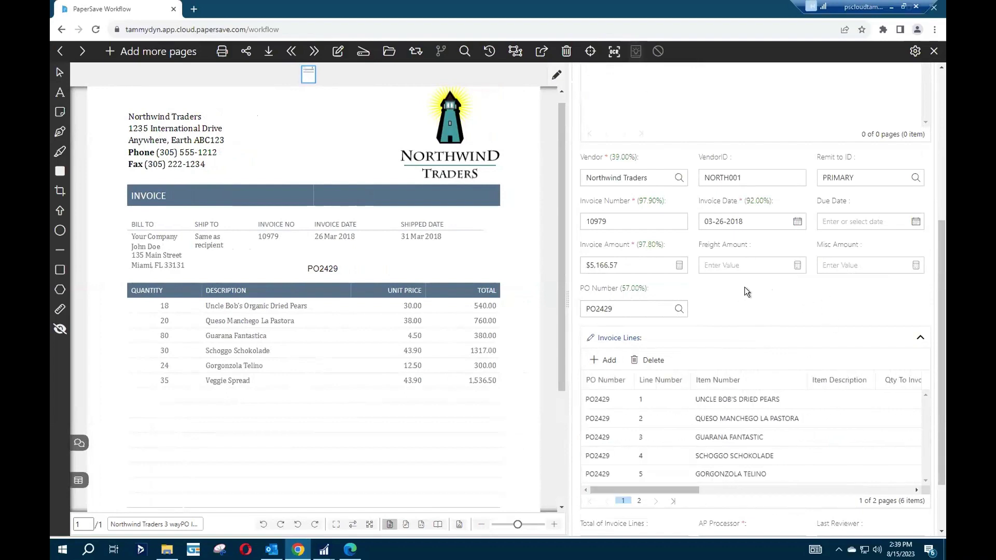
click(619, 311)
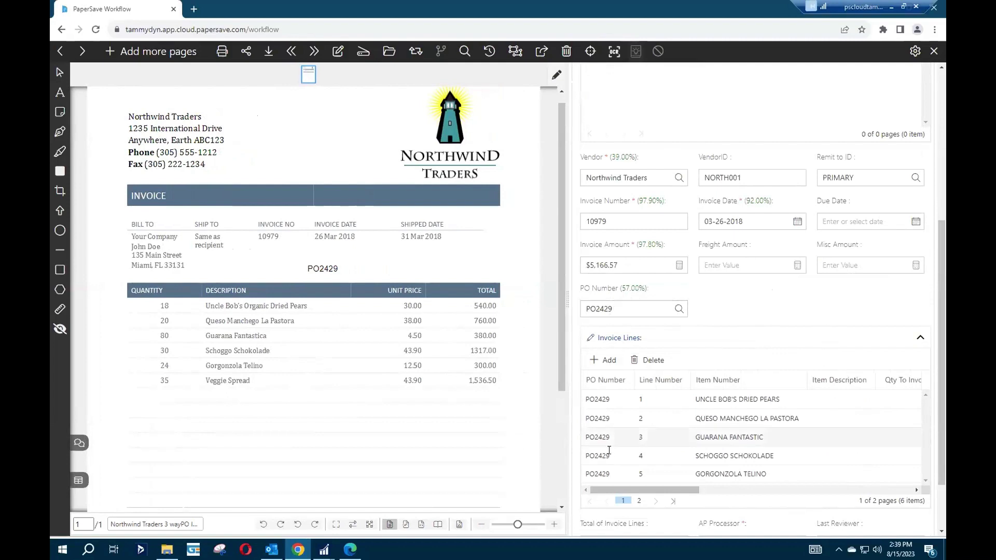
Capture the freight value 353.07 from the scanned invoice, dismissing the amount mismatch warnings.
click(727, 298)
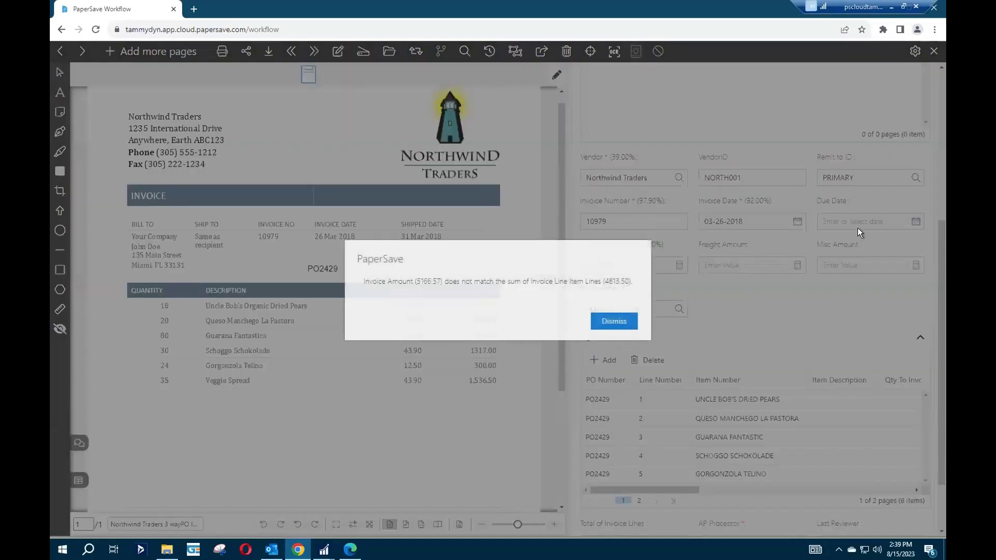
click(616, 321)
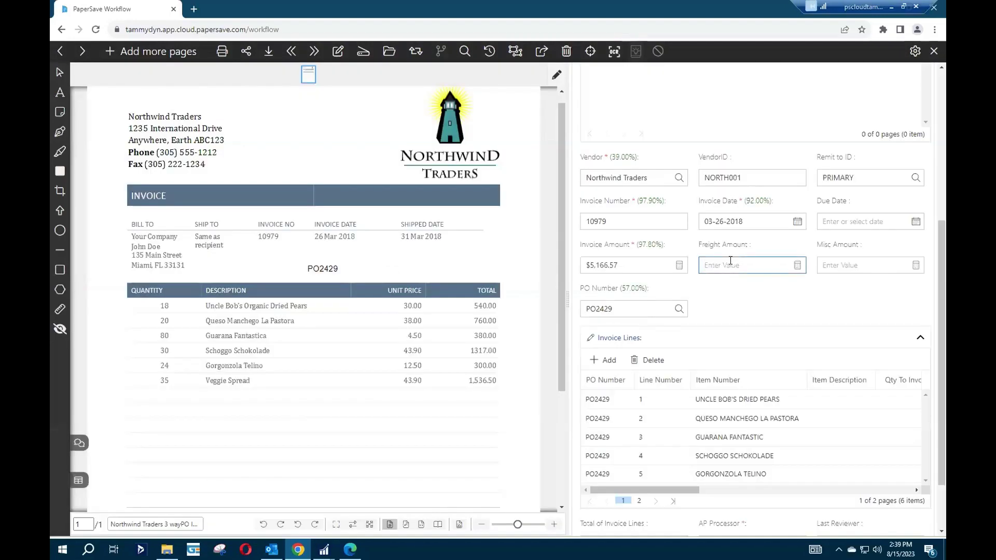
drag(559, 300, 559, 372)
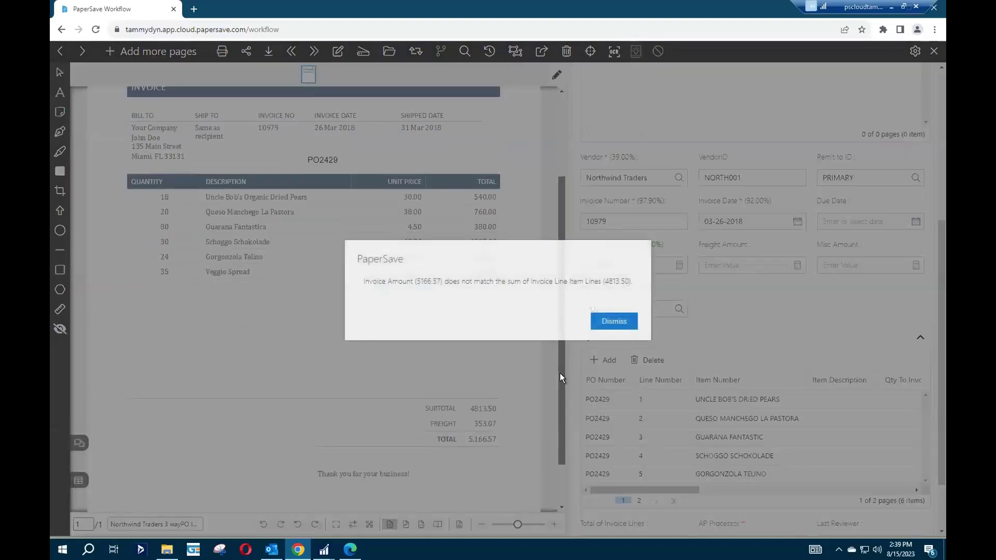
click(608, 322)
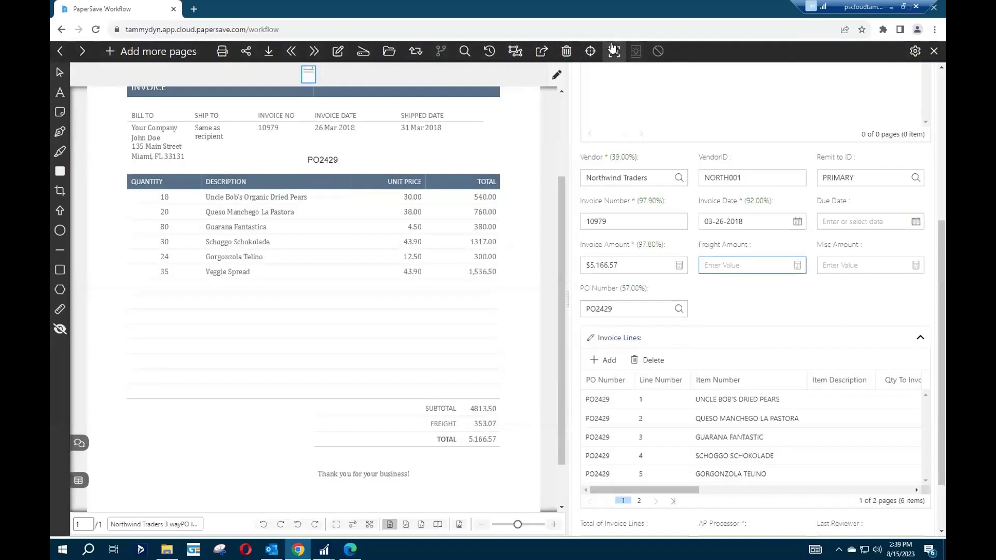
click(590, 52)
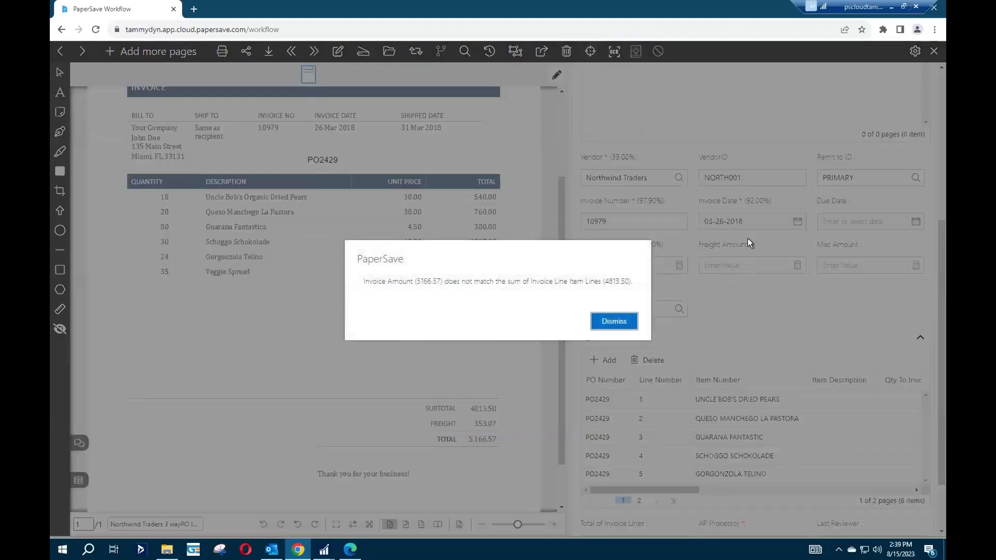
click(614, 320)
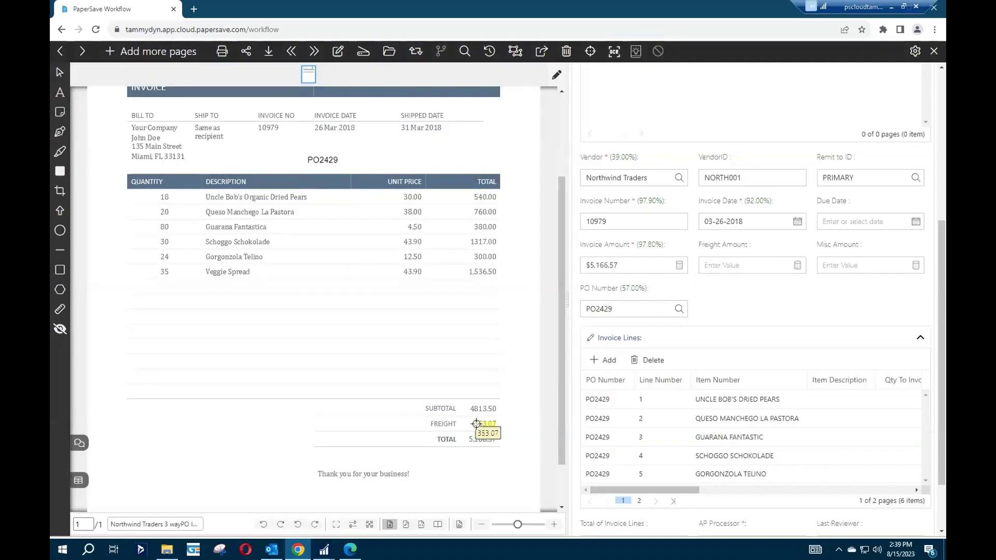
click(476, 424)
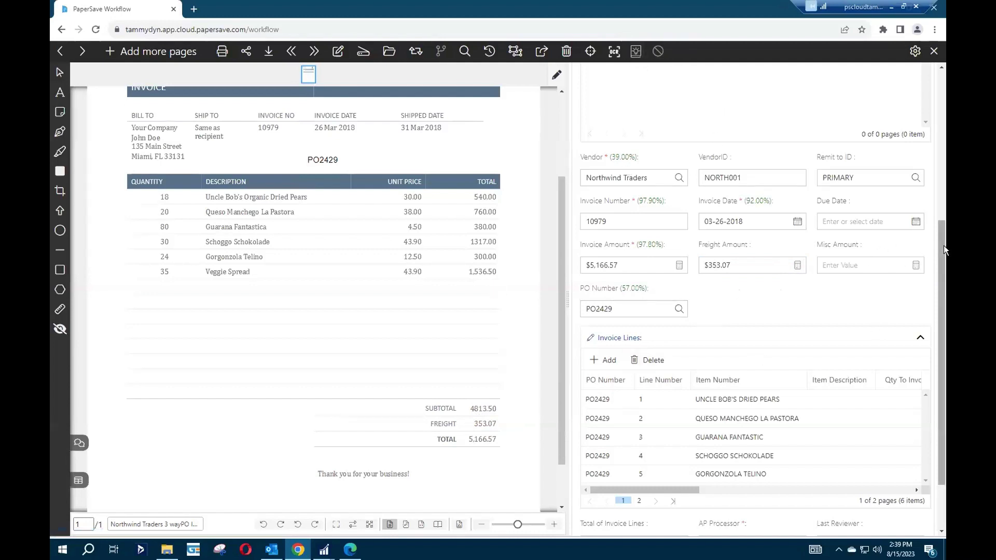
Append -81523tb to invoice number 10979 and submit the Northwind invoice to GP.
drag(941, 251, 942, 111)
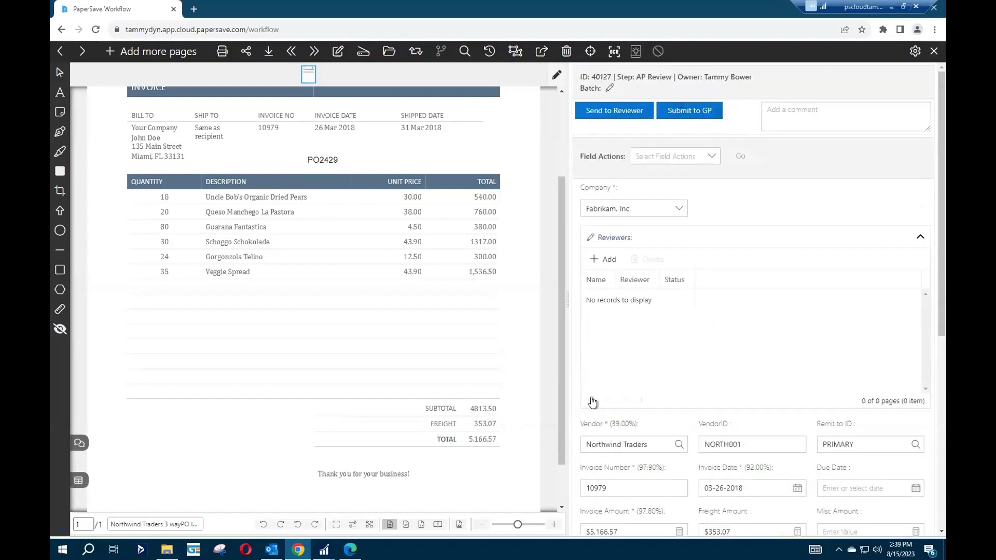
click(642, 489)
right_click(638, 485)
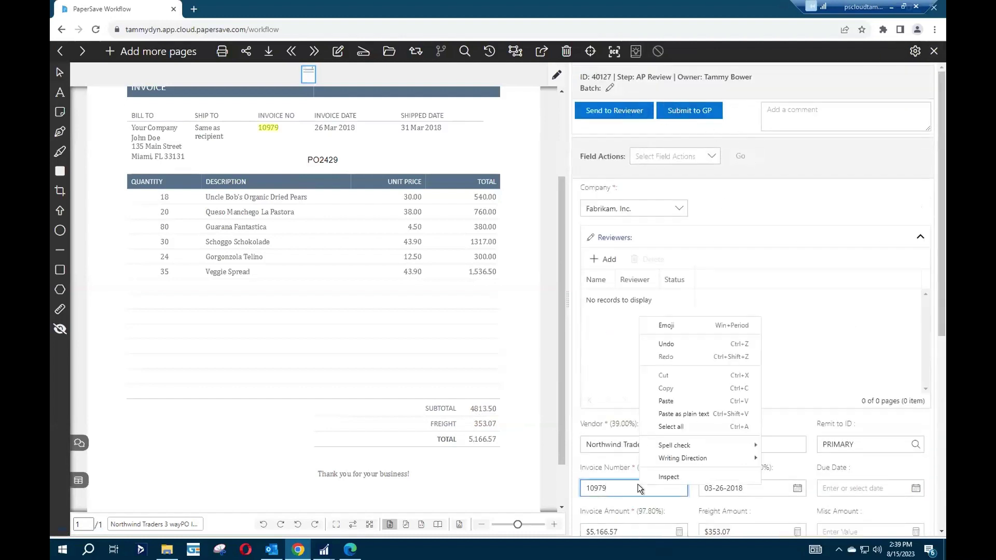
click(683, 403)
text(-81523tb)
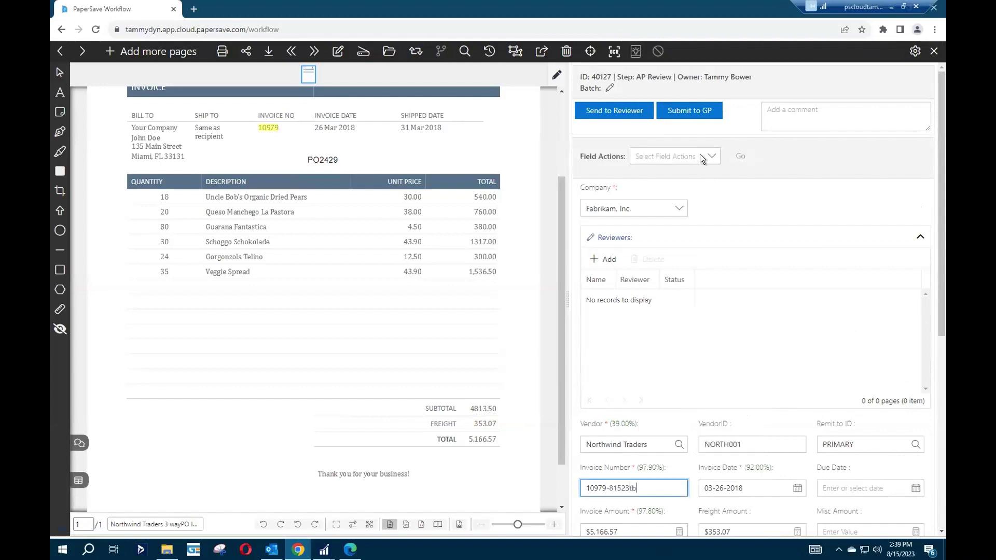
click(689, 114)
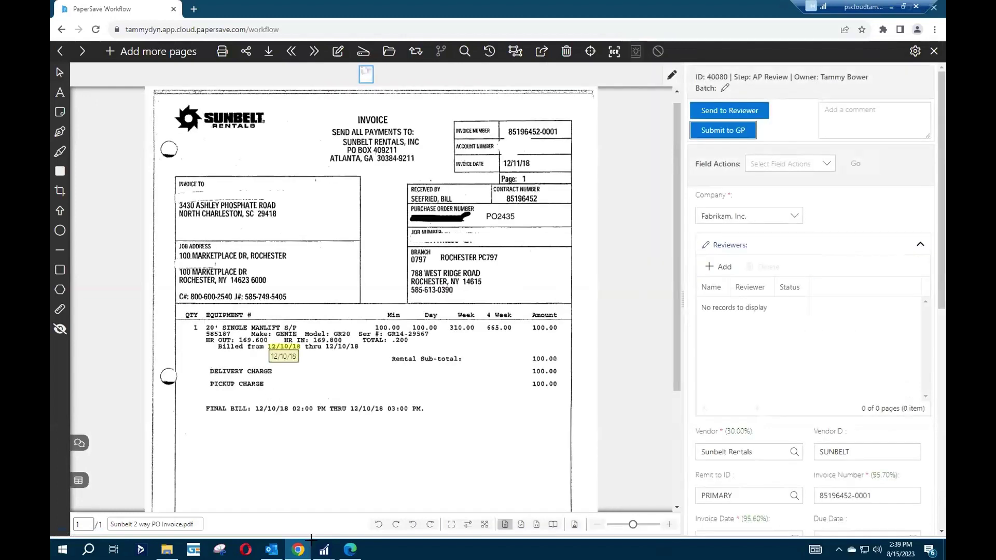
In Dynamics GP Enter/Match Invoices, load Fujitsu receipt RCT2171 totalling $4,400.00.
mouse_move(324, 549)
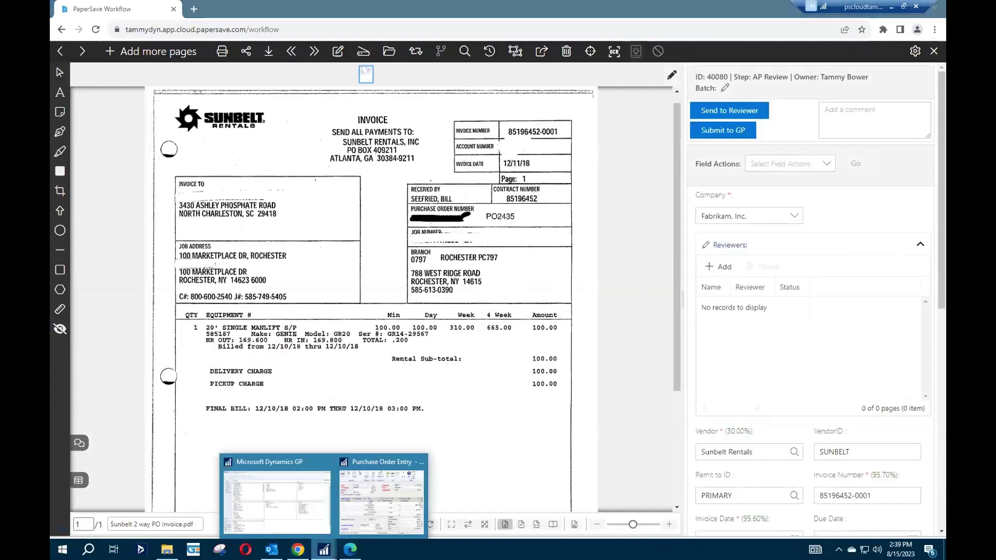
click(299, 523)
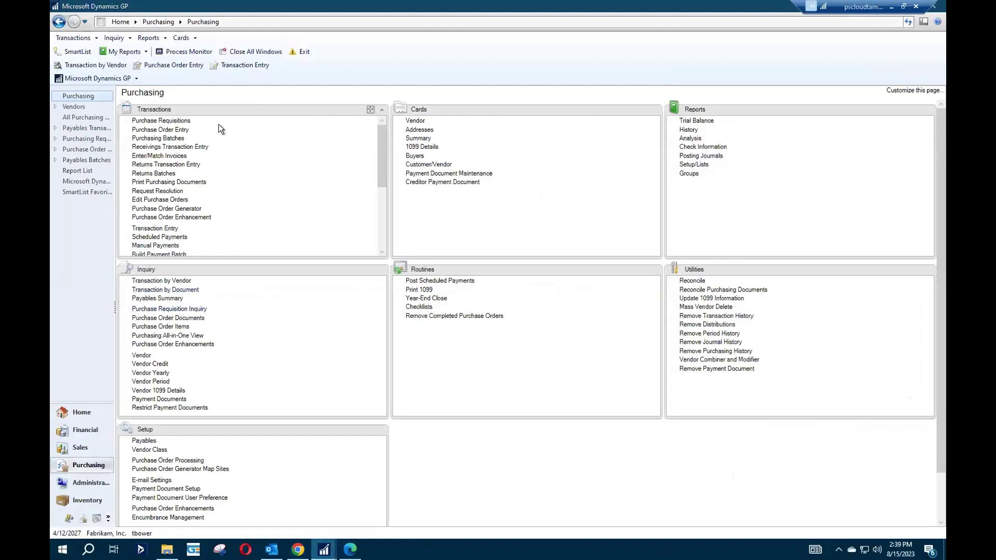
click(175, 155)
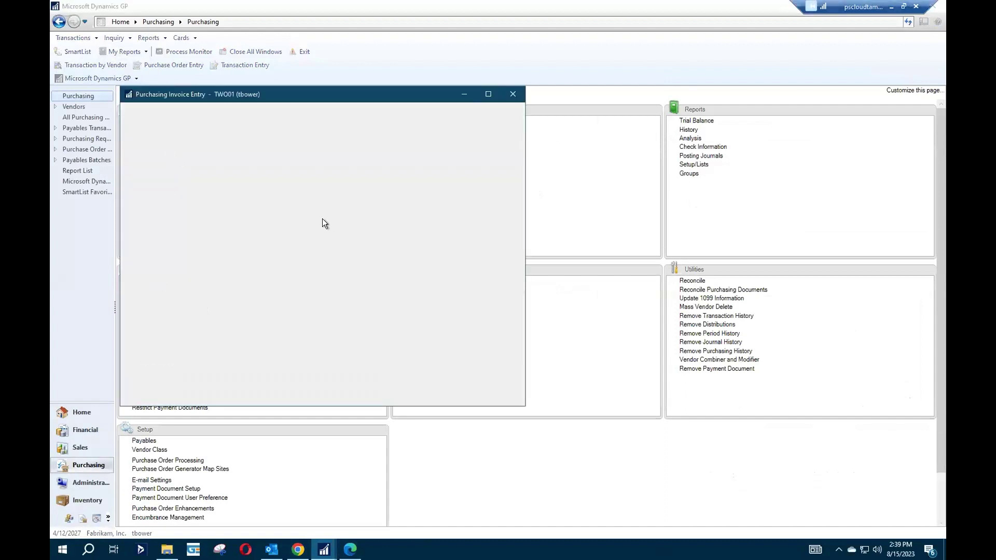
click(275, 161)
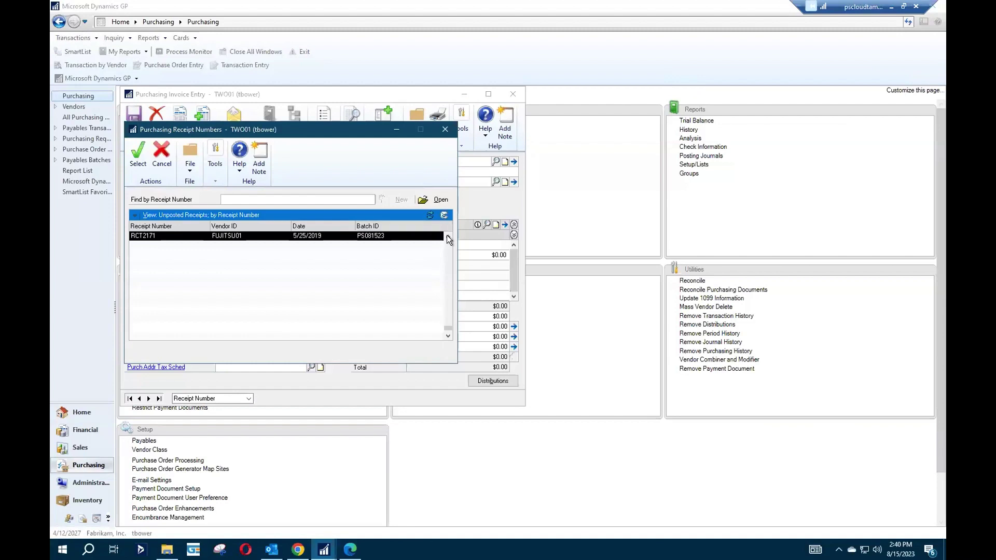
click(447, 236)
double_click(217, 253)
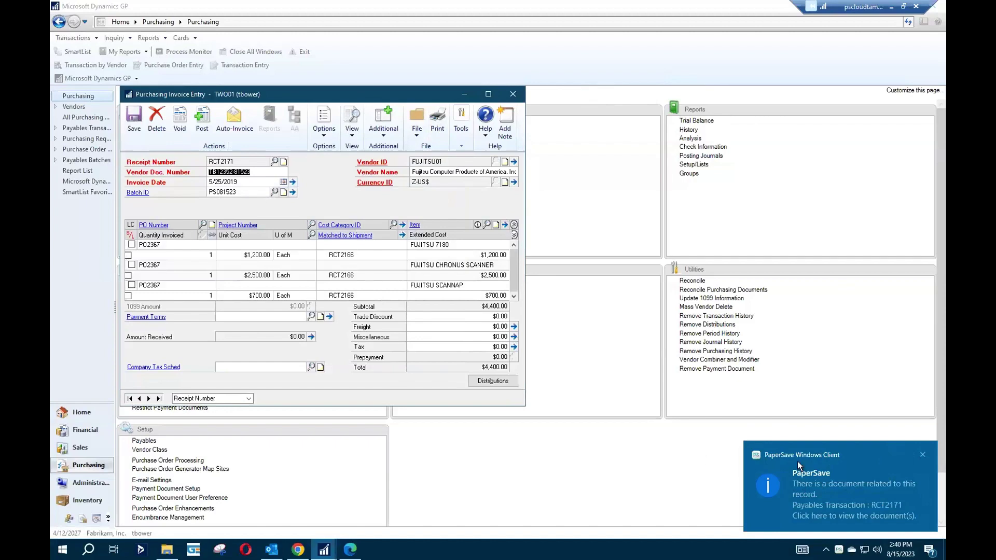
View the PaperSave document linked to RCT2171, close it, and return to Dynamics GP.
click(832, 484)
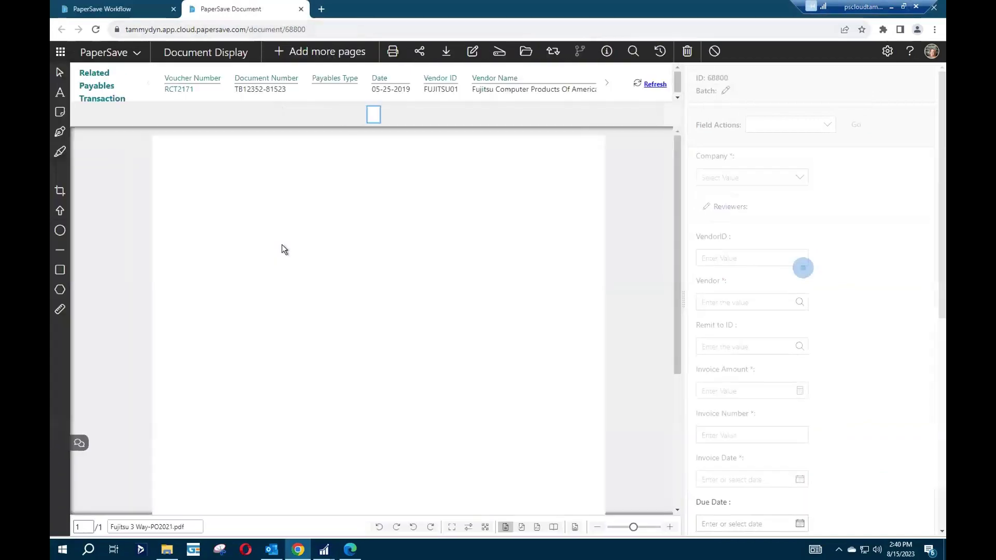
click(300, 9)
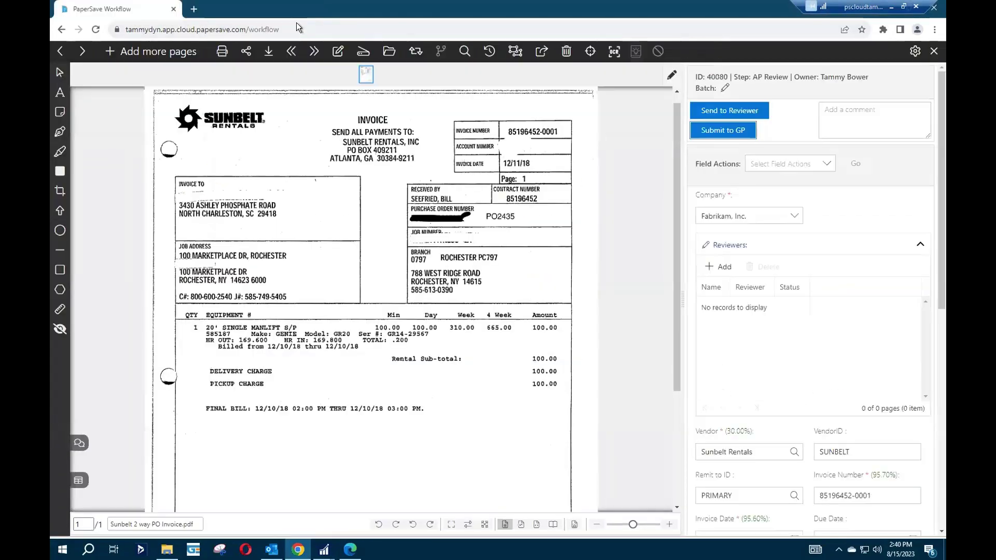
mouse_move(323, 549)
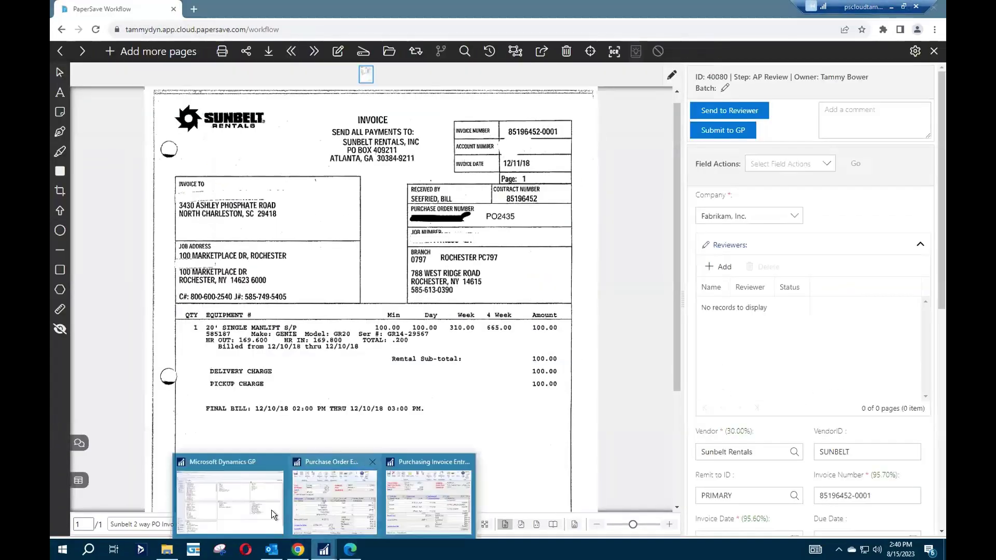
click(278, 531)
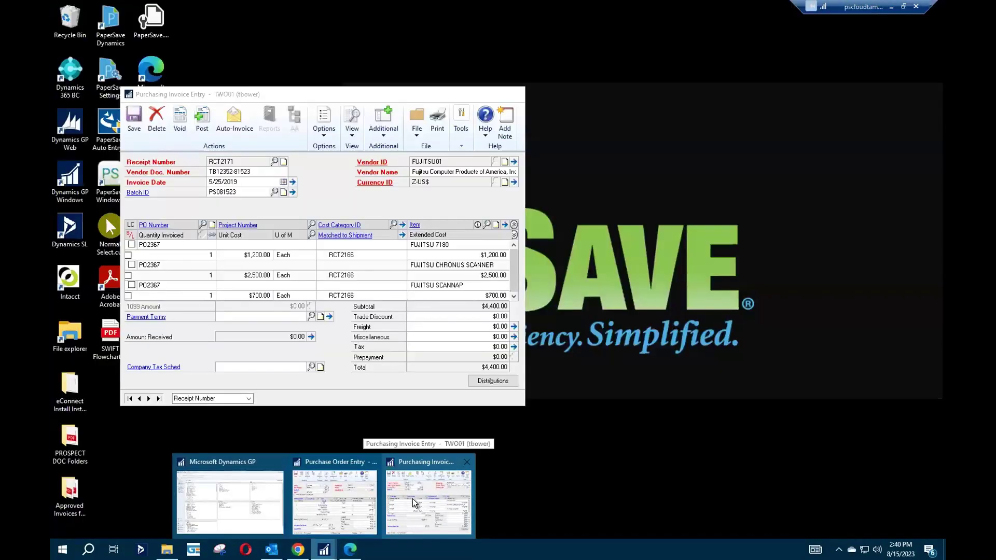
Show the PaperSave interrelated documents for RCT2171 from the Additional menu of Purchasing Invoice Entry.
click(412, 499)
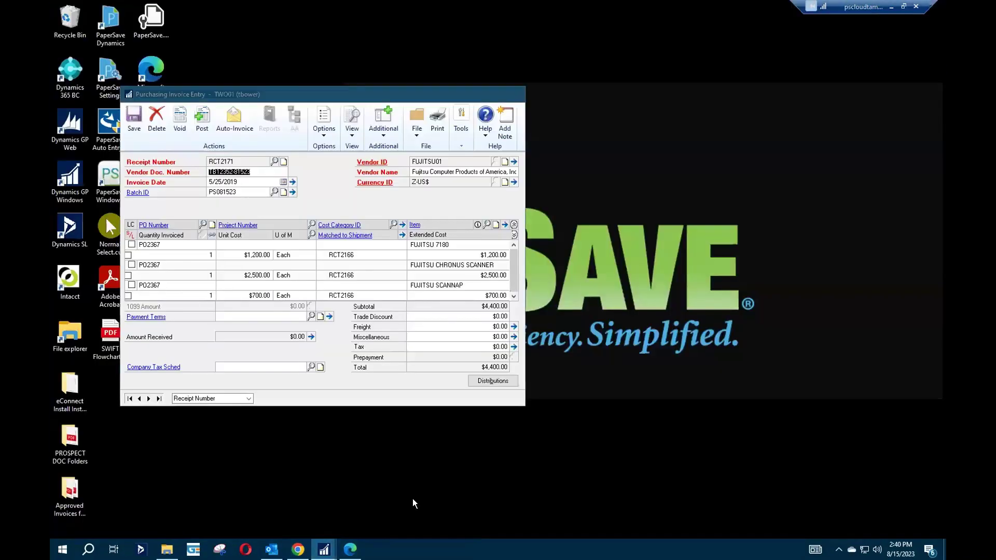
drag(429, 92, 477, 98)
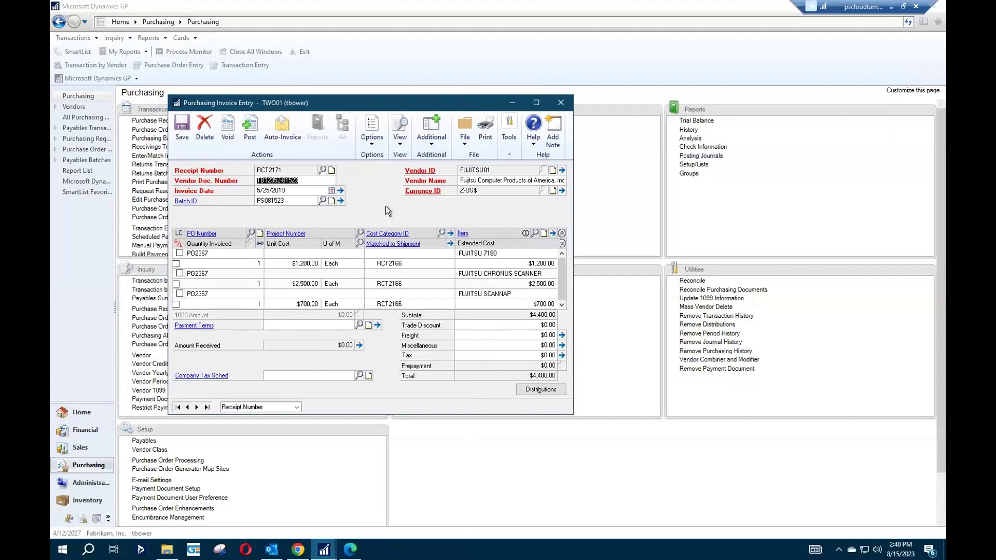
click(428, 142)
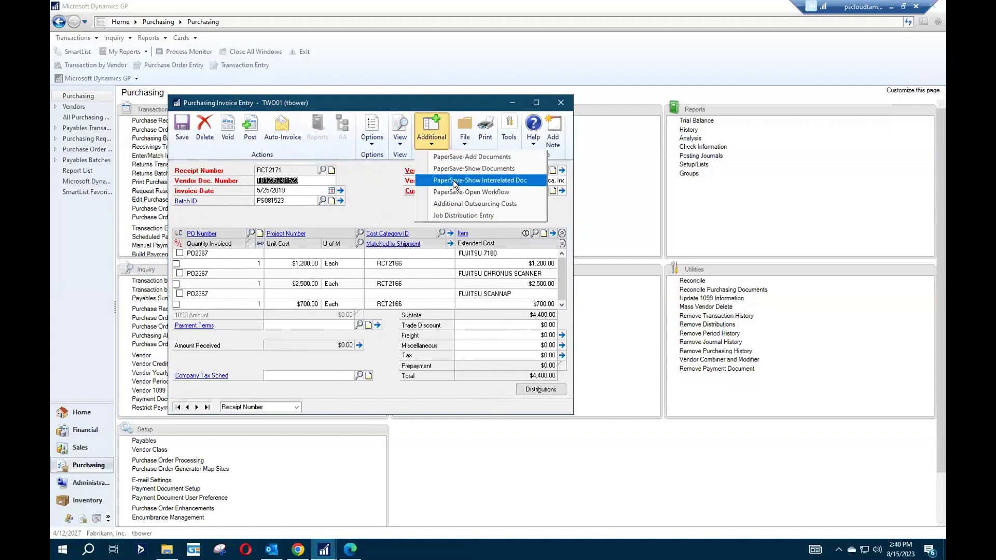
click(497, 180)
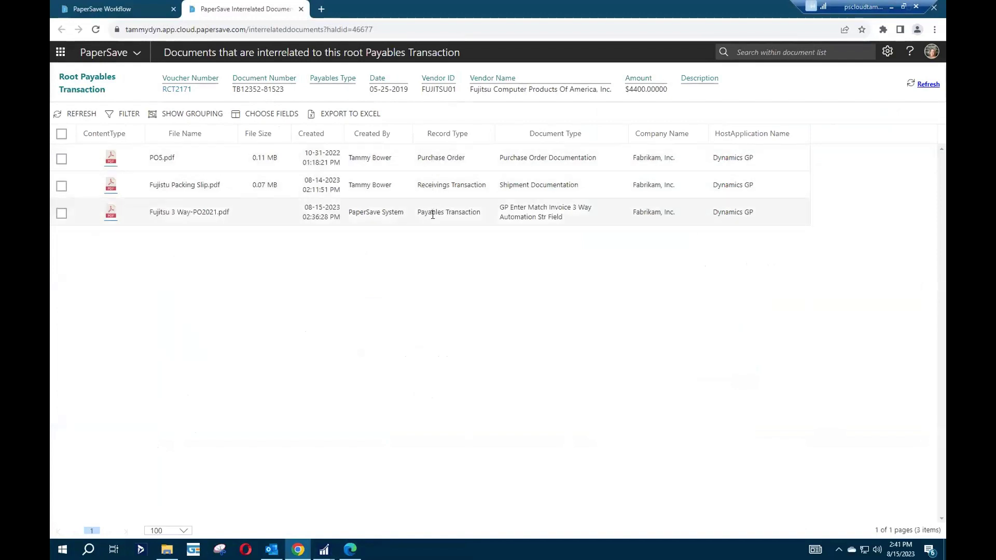
Page through PO5, the Fujitsu packing slip and the 3 Way invoice, then close the interrelated documents.
click(107, 162)
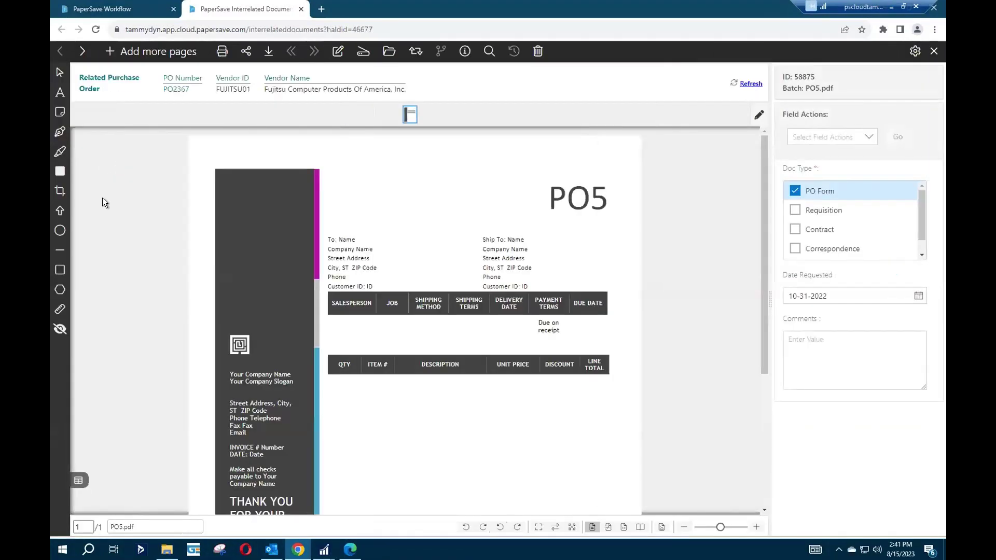
click(83, 51)
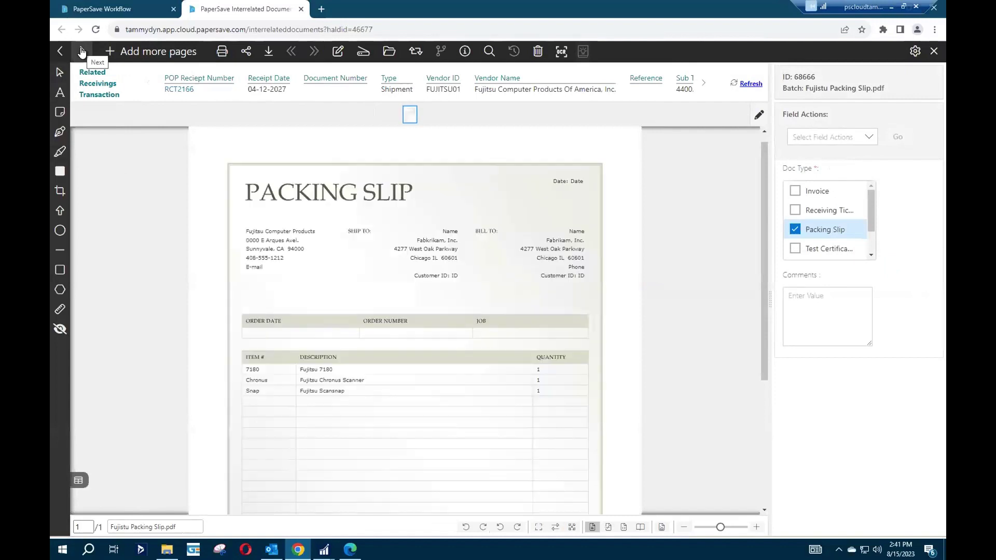
click(81, 51)
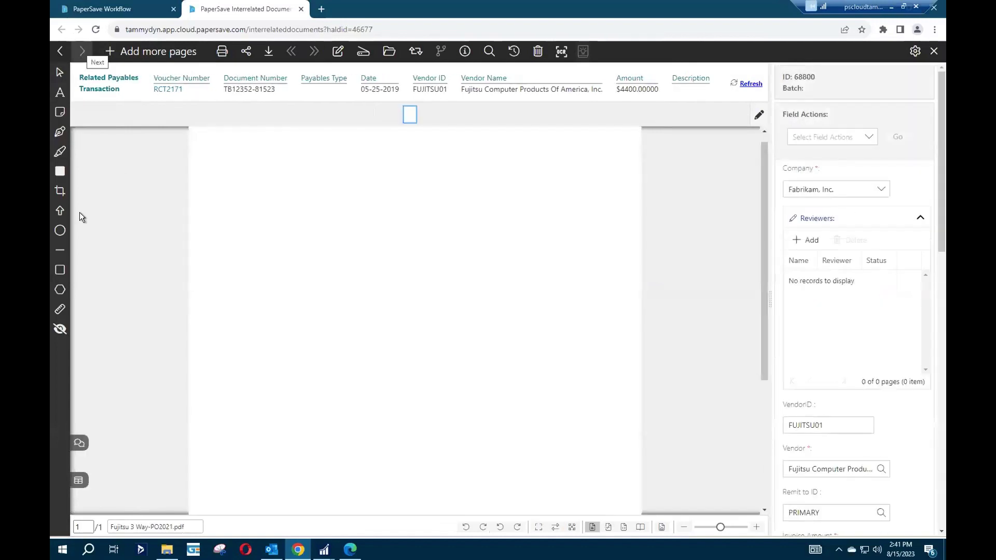
click(933, 51)
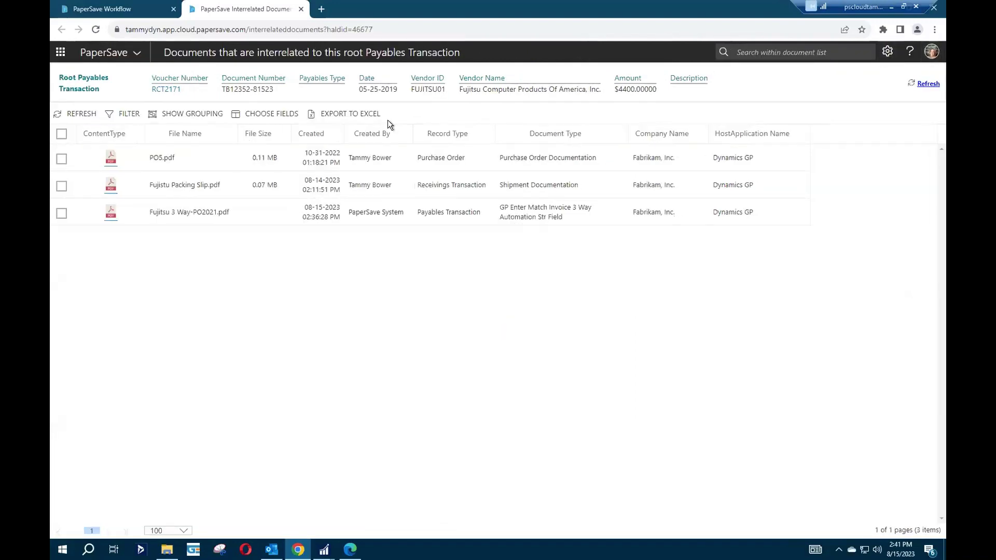
click(301, 9)
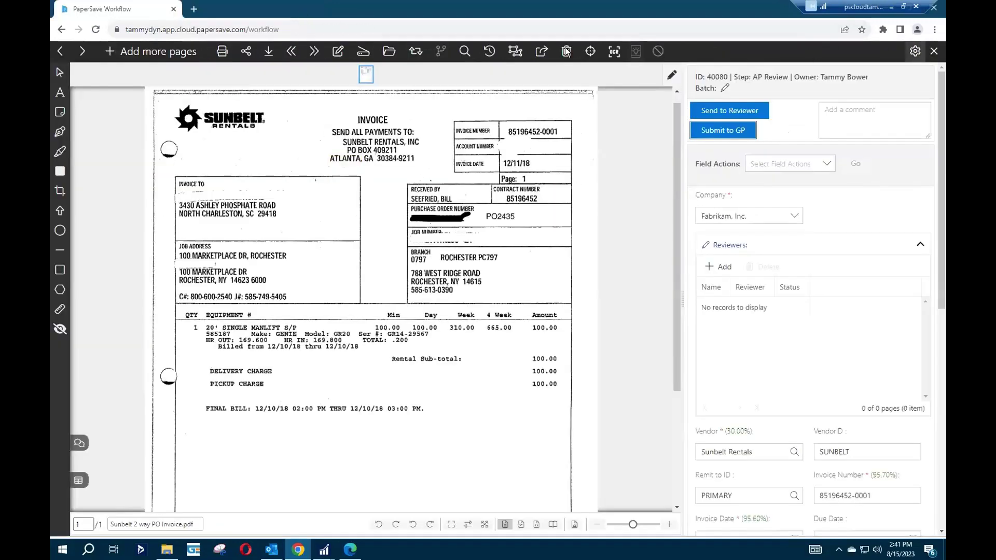
Filter the workflow list to the Review step and inspect Sunbelt Rentals invoice 40128 for $324.00.
click(934, 50)
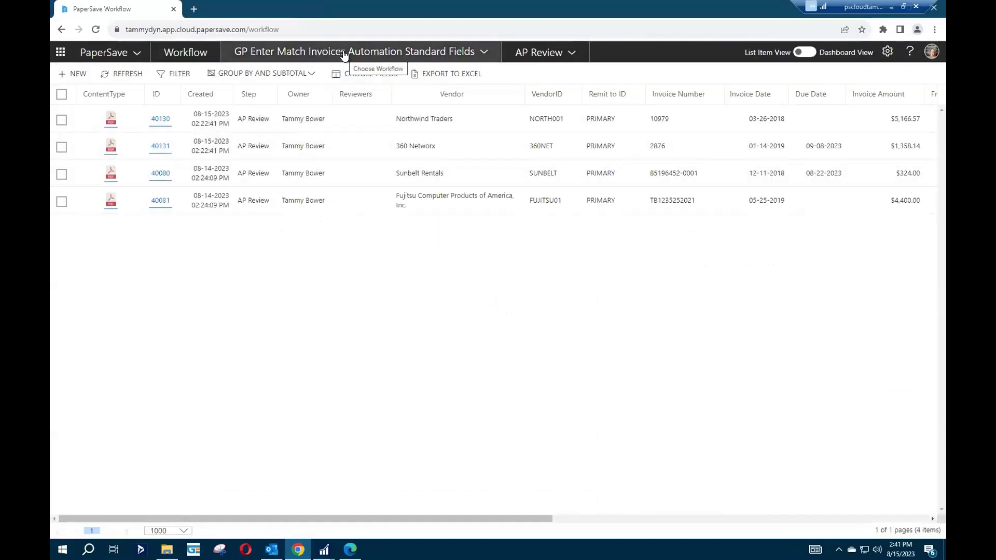
click(344, 55)
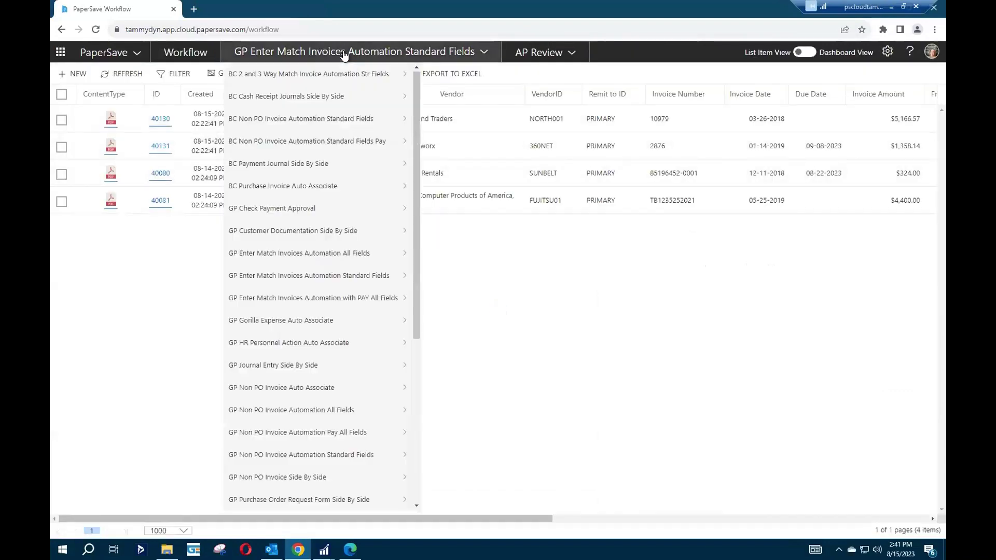
click(543, 51)
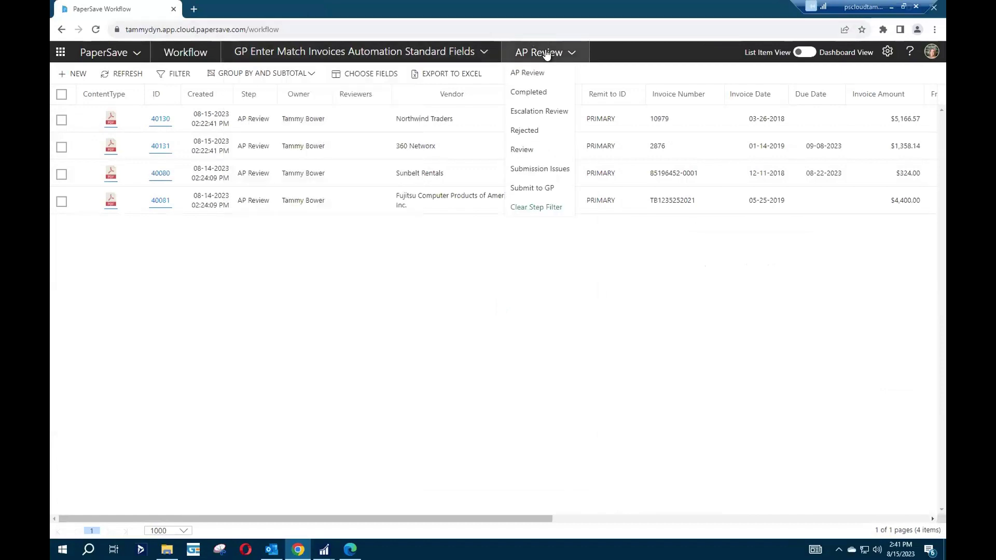
click(523, 149)
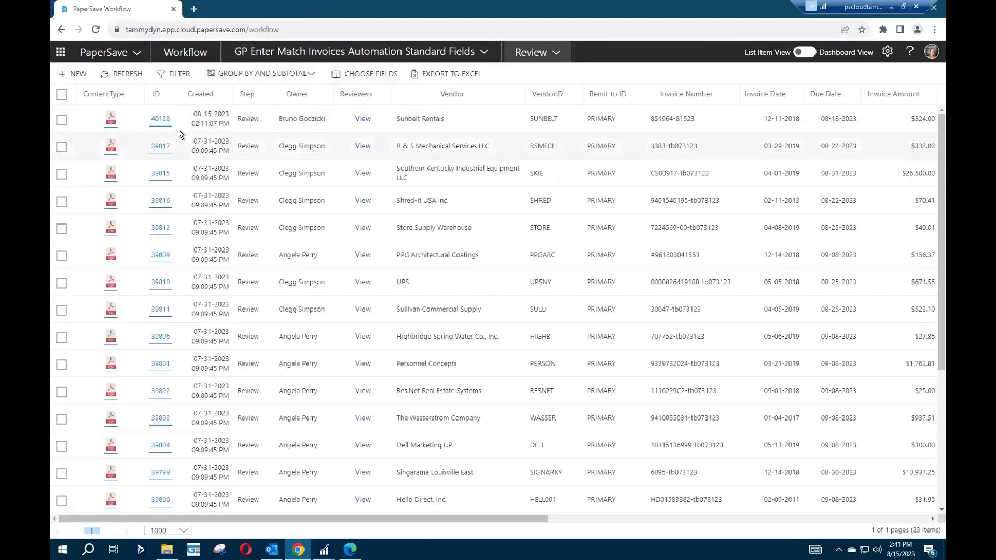
click(159, 119)
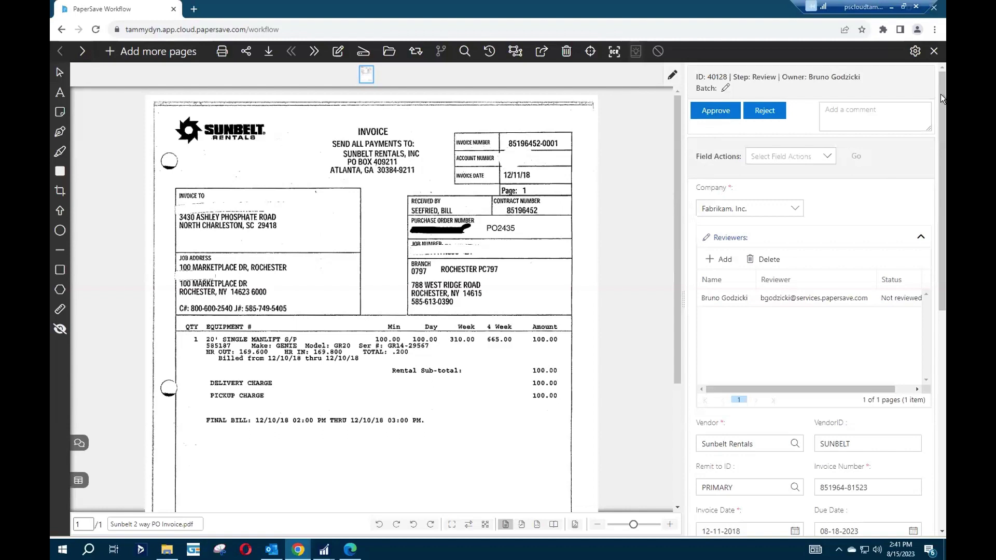
mouse_move(941, 94)
mouse_down()
mouse_move(938, 117)
mouse_move(939, 94)
mouse_up()
click(929, 53)
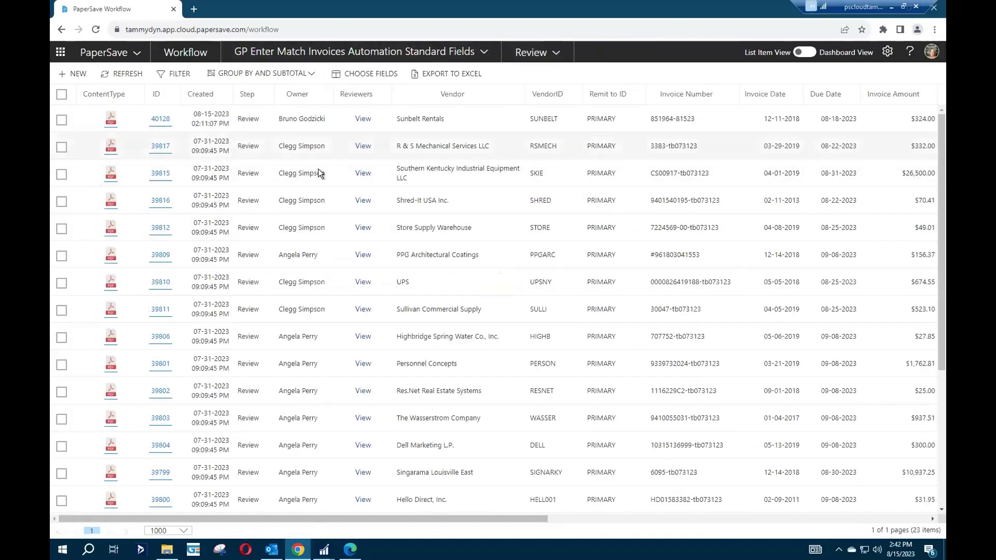
Filter the invoice list to a single owner's items.
click(168, 74)
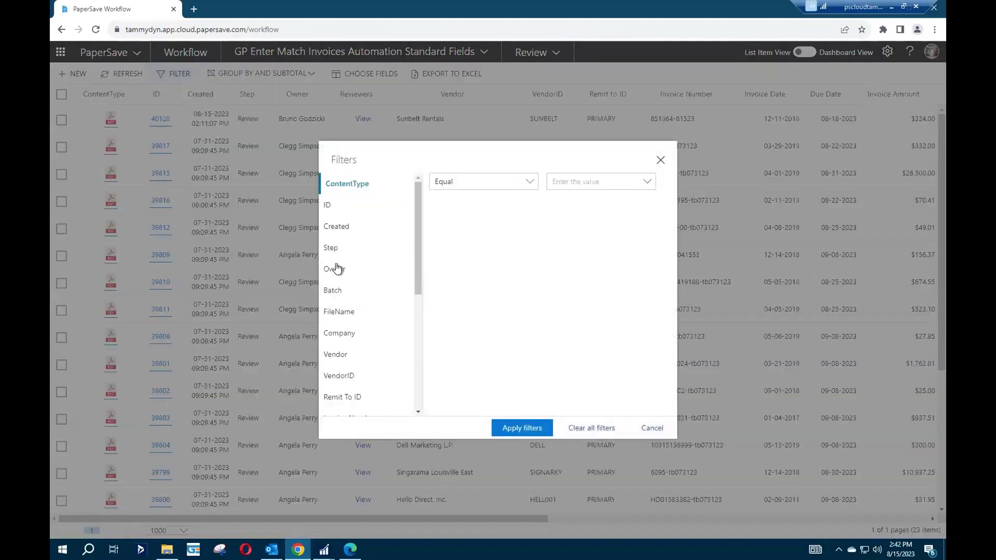
click(337, 269)
click(553, 186)
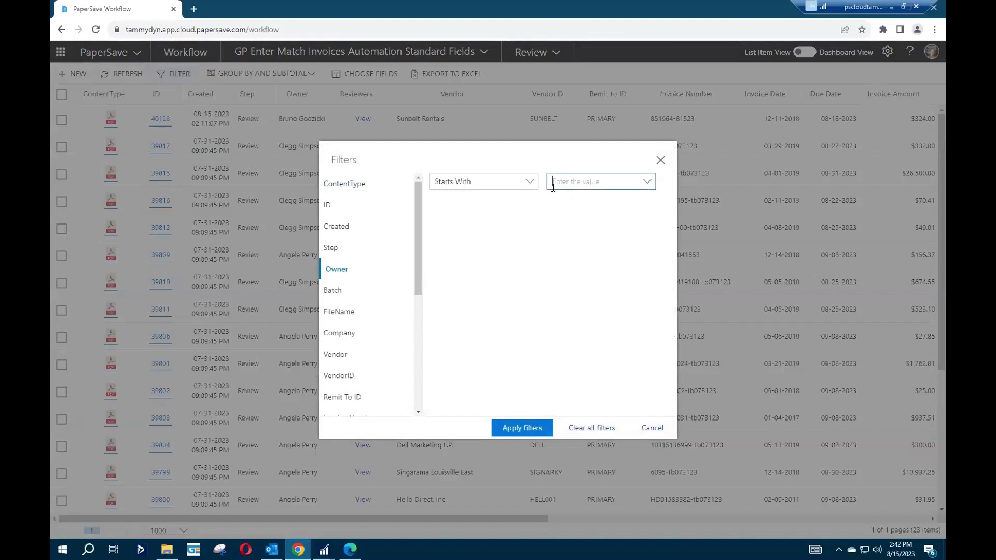
text(br)
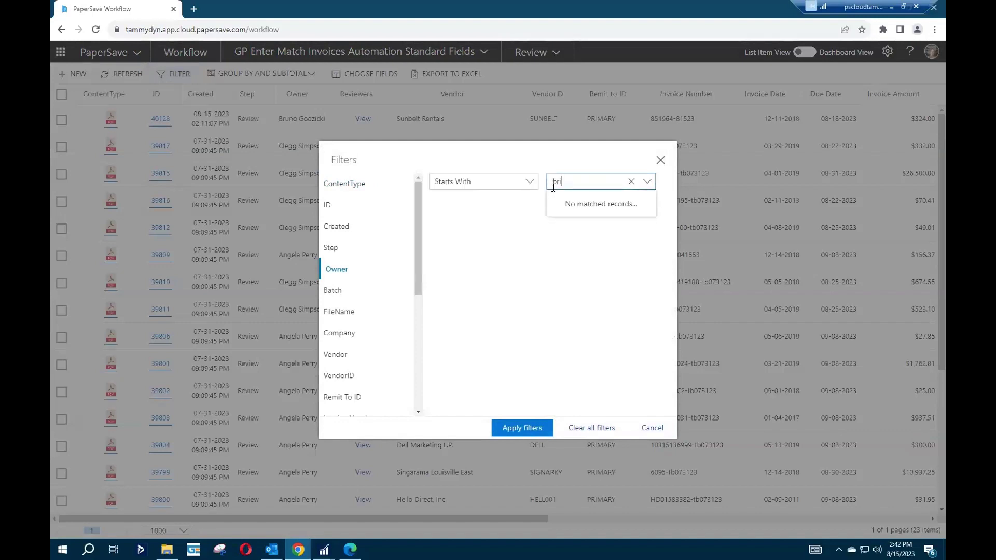
click(559, 204)
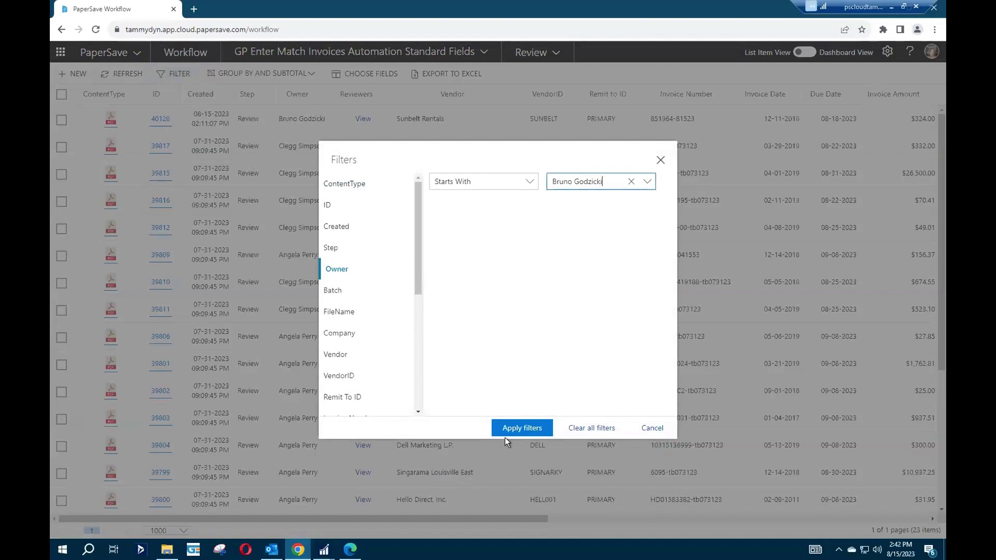
click(513, 427)
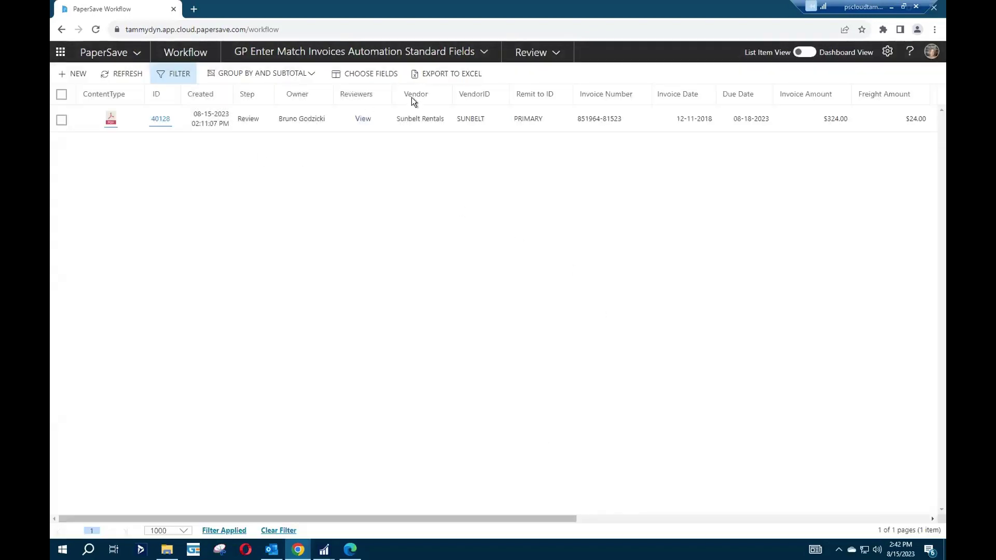
Approve Sunbelt Rentals invoice 40128 and switch the list to the Submit to GP step.
click(158, 126)
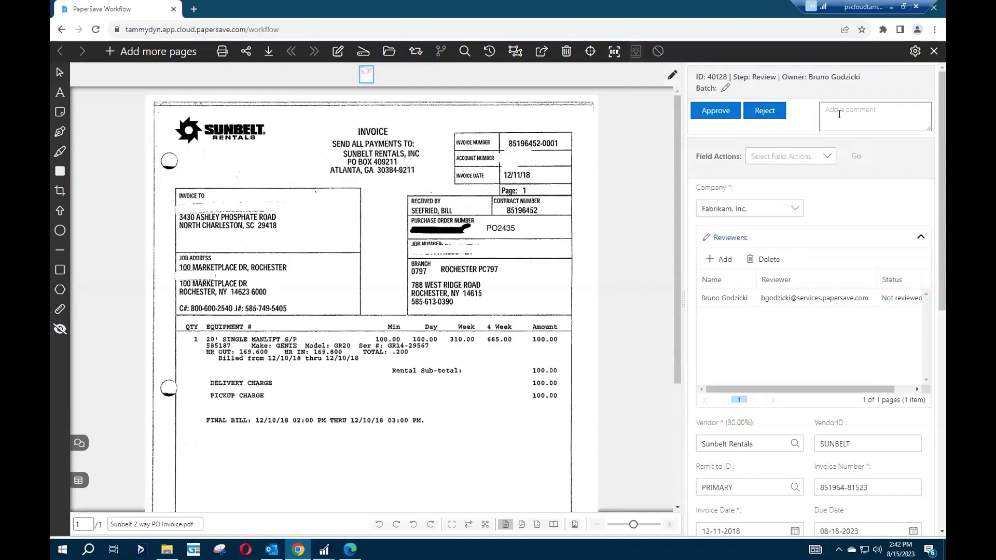
click(839, 113)
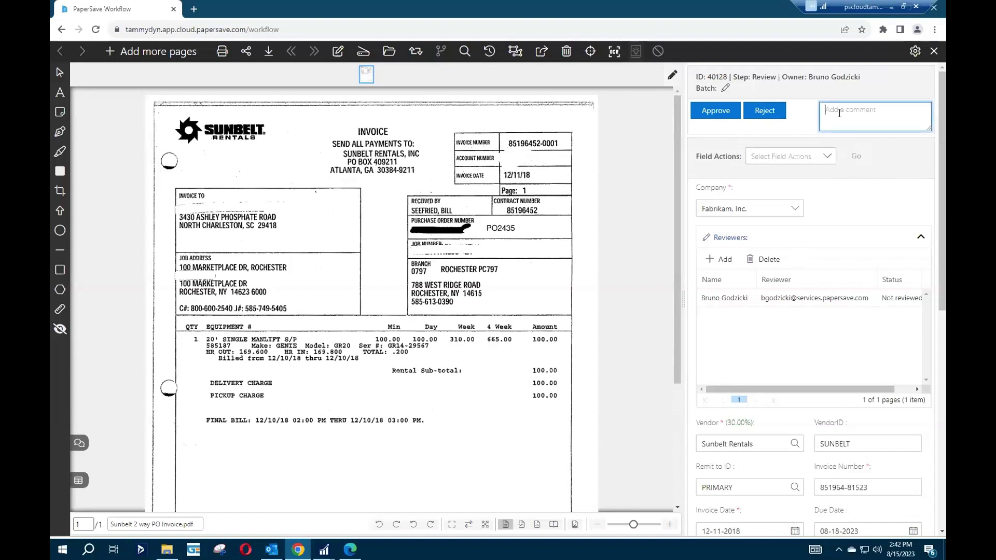
click(707, 111)
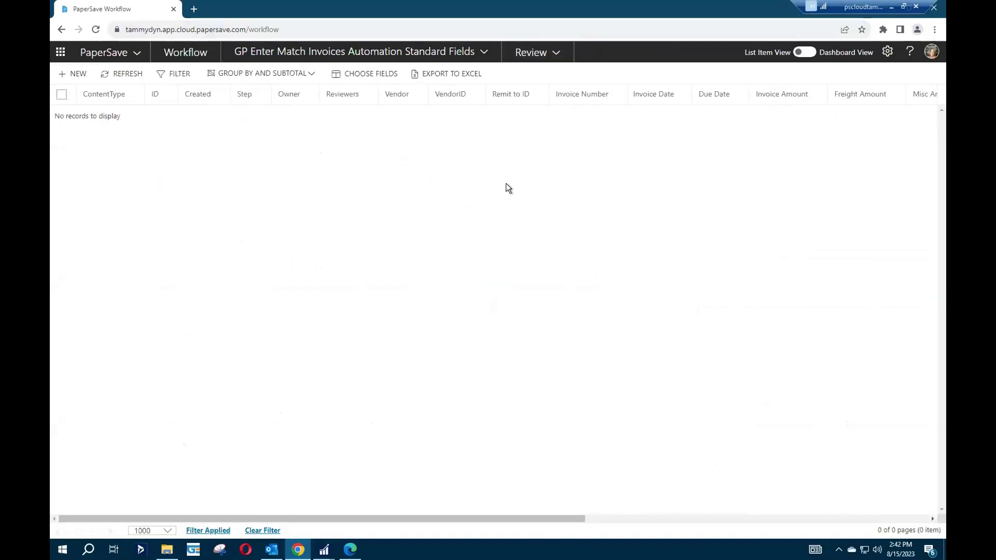
click(534, 53)
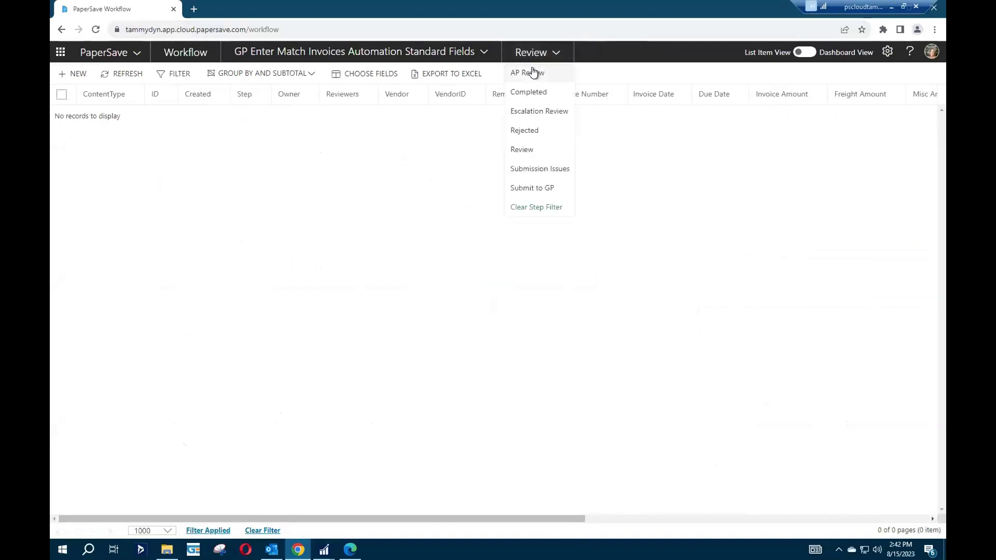
click(527, 187)
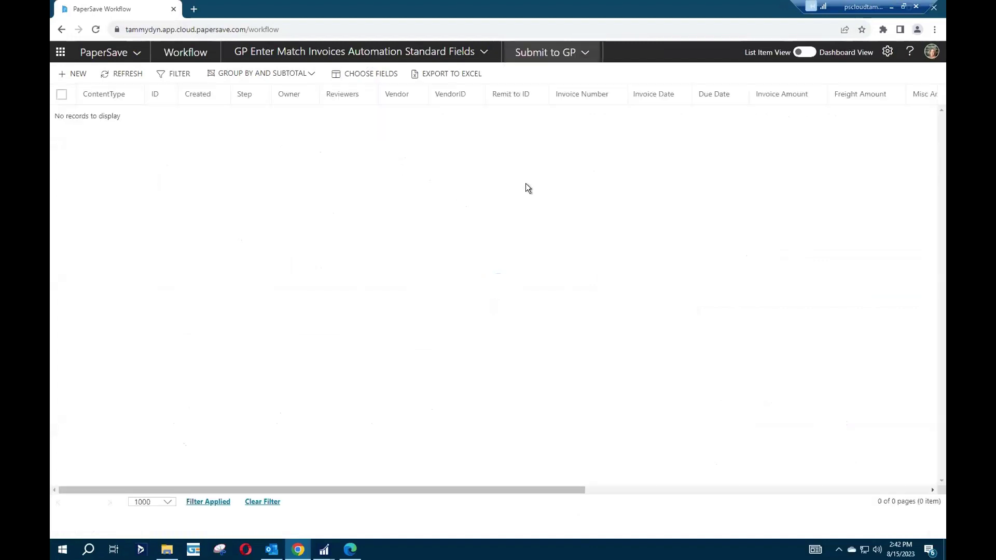
Clear the owner filter, sort by creation date, and bring up Canteen invoice 39787.
click(262, 530)
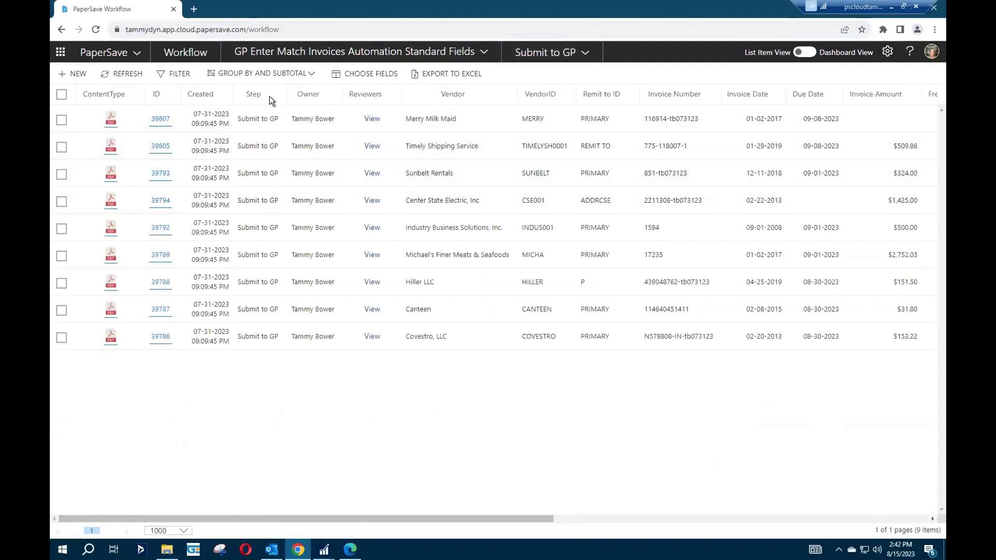
click(200, 93)
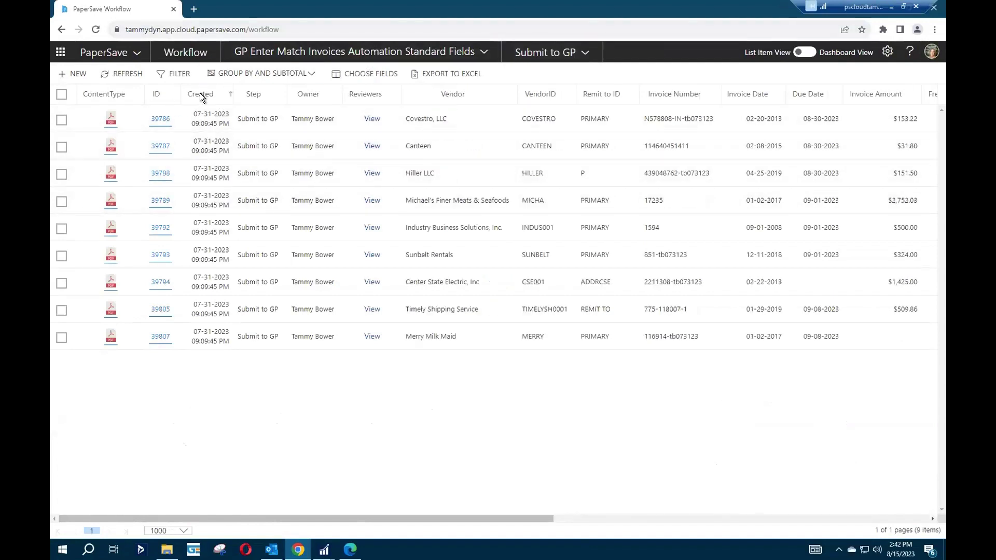
click(200, 94)
click(200, 93)
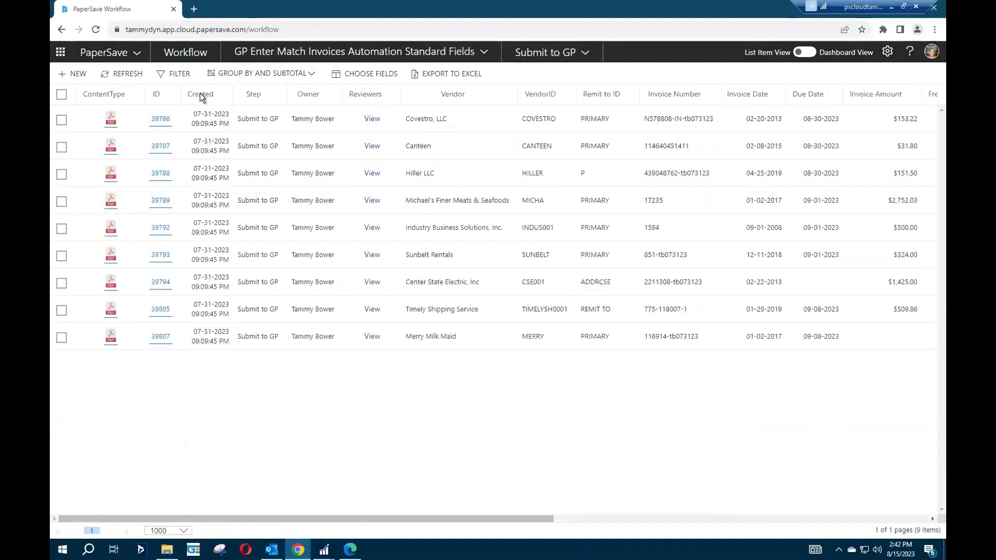
click(155, 120)
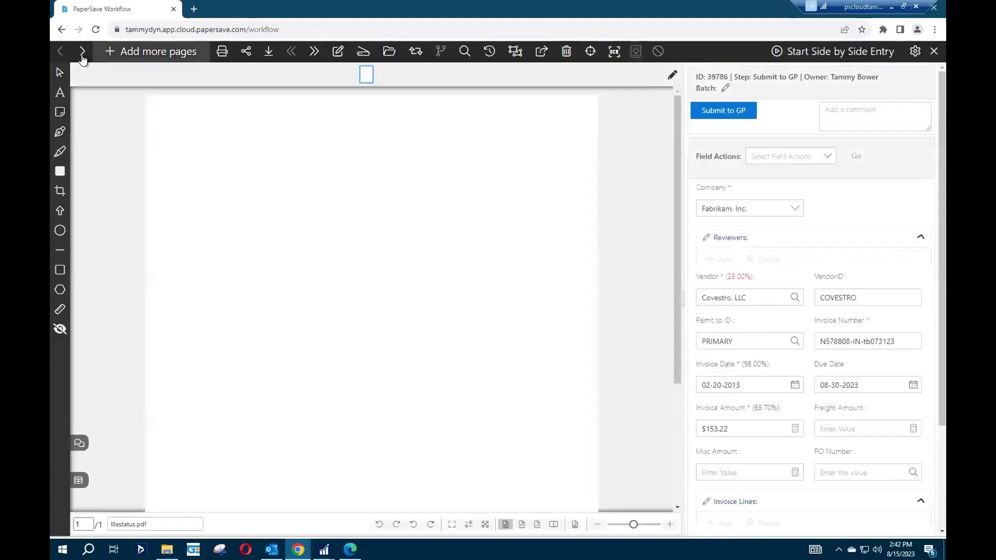
click(82, 53)
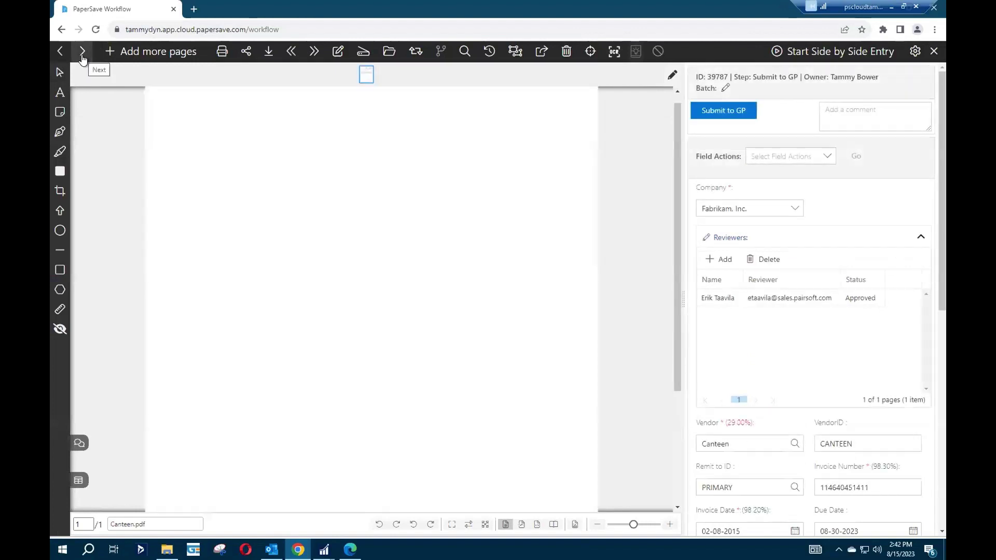
Check the workflow history of the Canteen invoice.
click(79, 442)
click(202, 74)
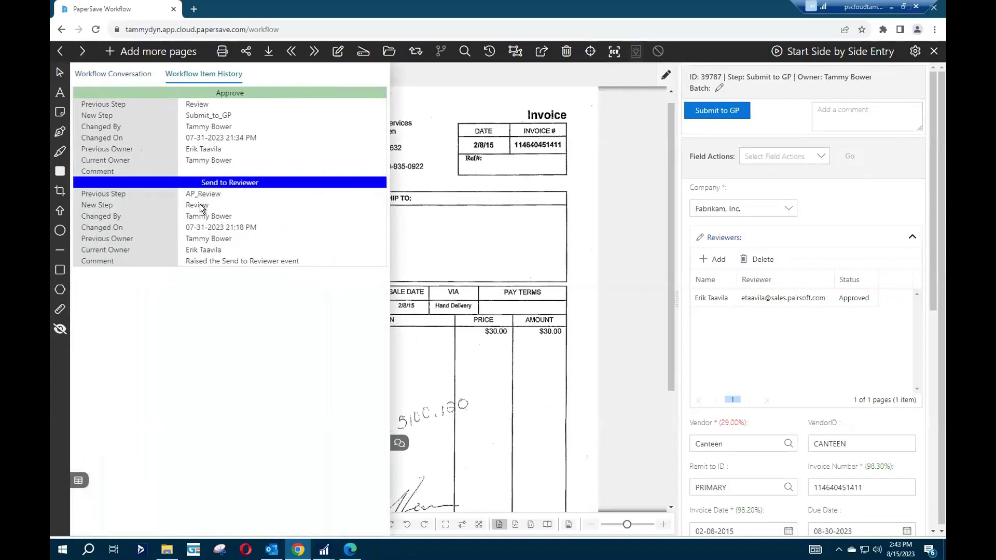
click(431, 244)
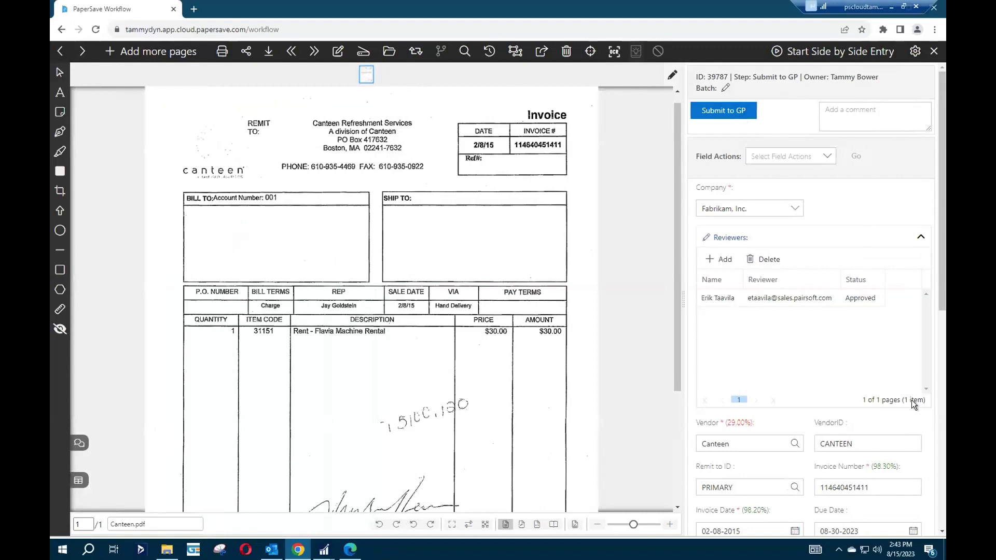
drag(882, 487, 849, 488)
right_click(849, 488)
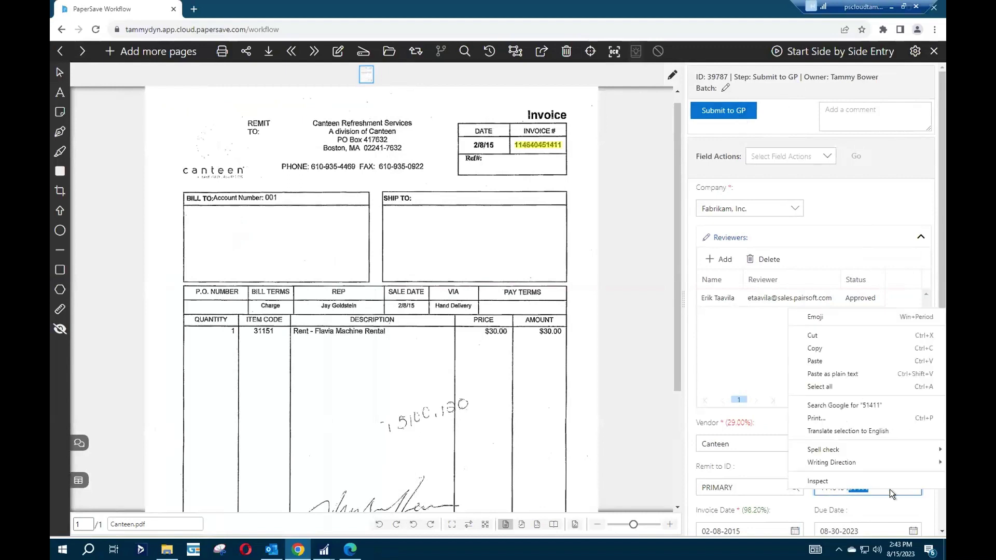
click(824, 369)
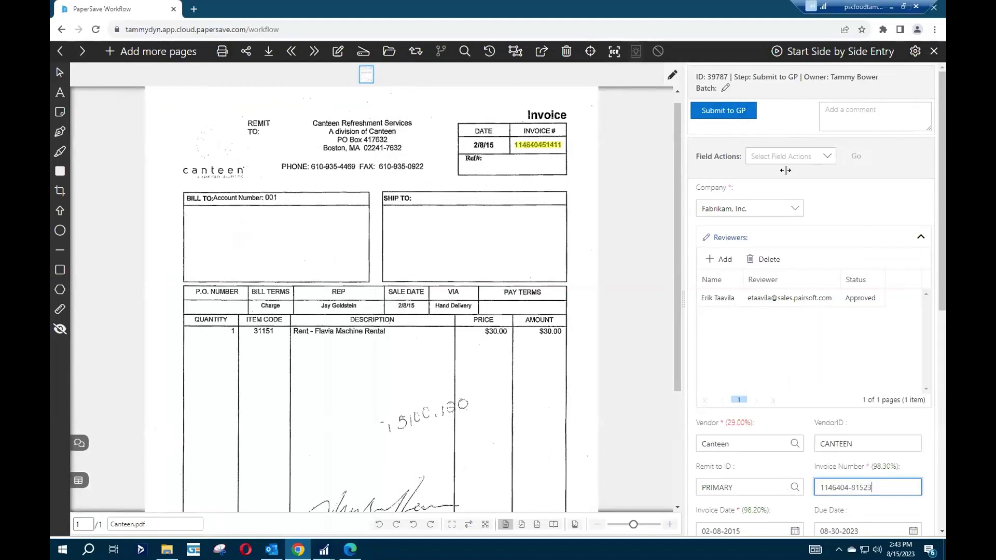
click(725, 111)
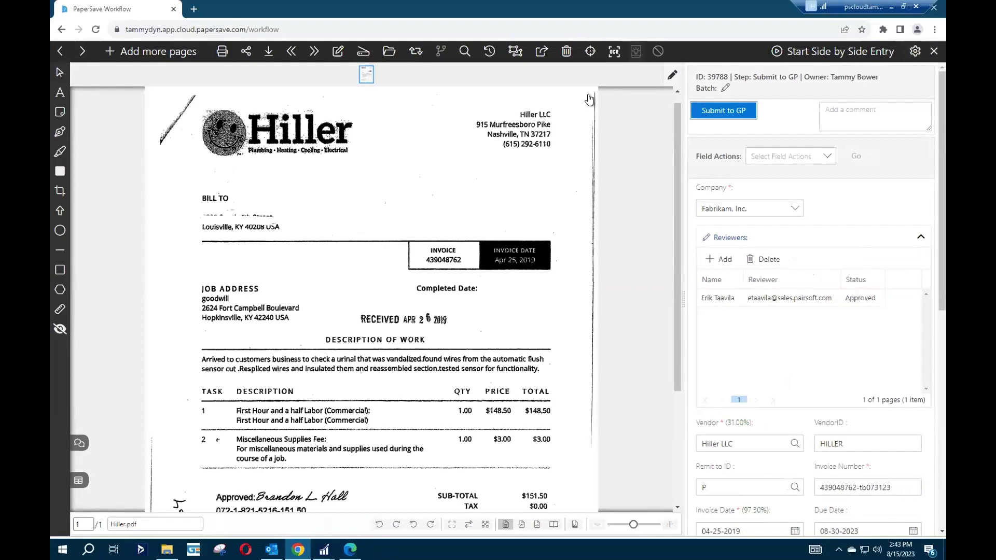
click(934, 51)
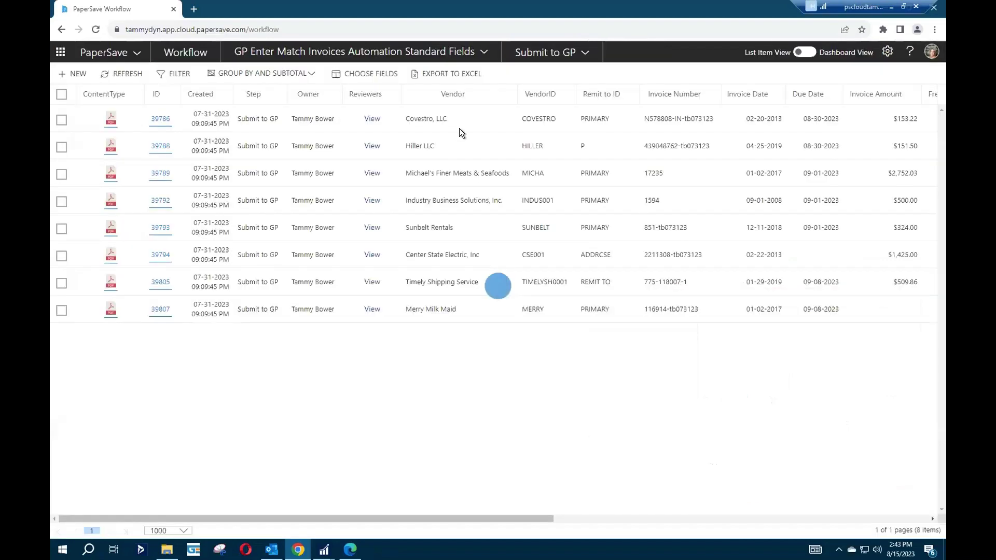
click(60, 52)
click(76, 93)
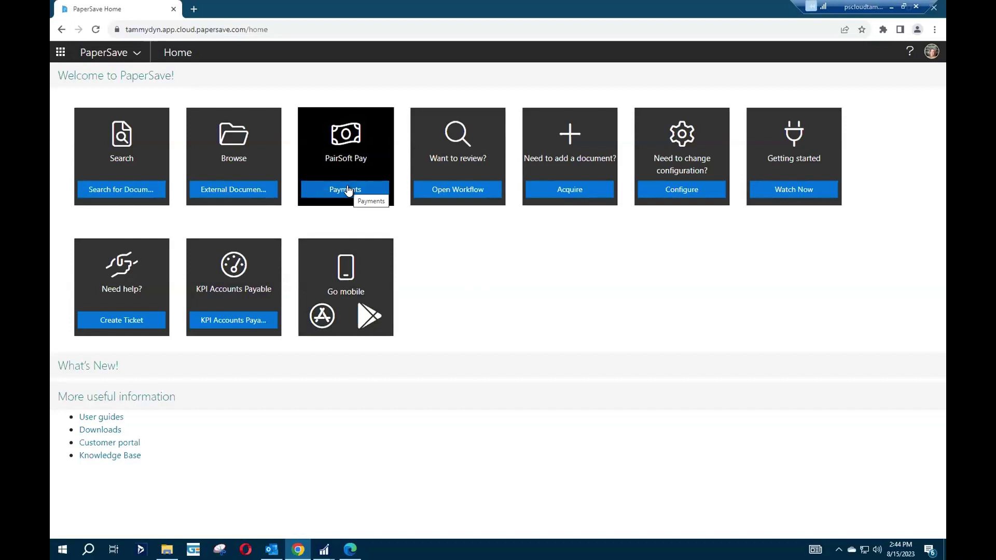
List the 9 Payment Review items of GP Non PO Invoice Automation Pay All Fields, then return to the SWIFT flowchart PDF.
click(456, 191)
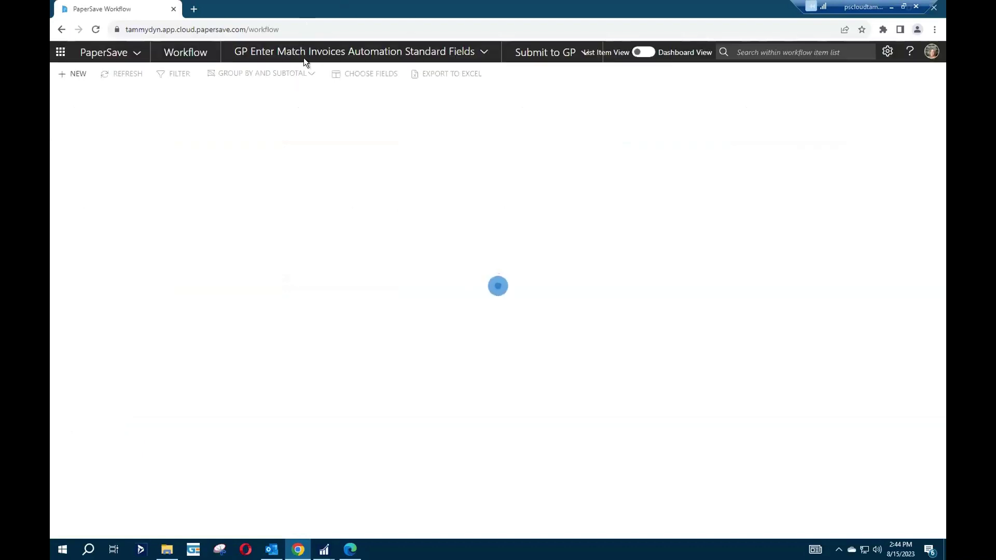
click(391, 54)
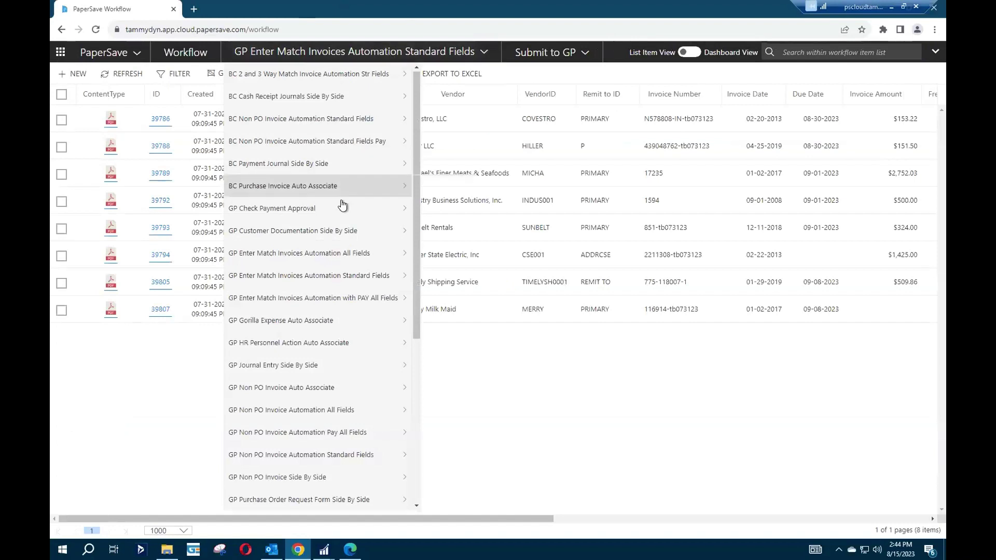
mouse_move(315, 296)
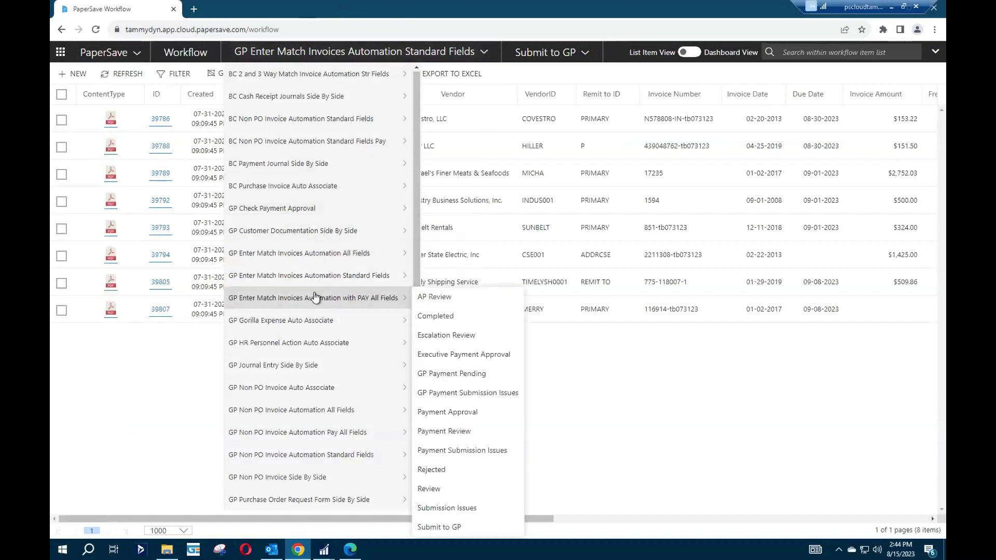
click(322, 434)
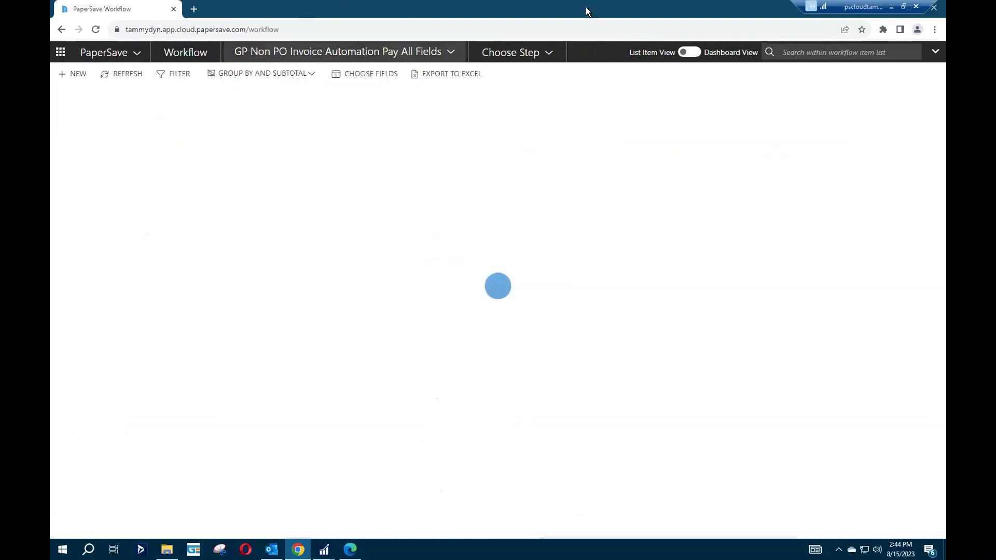
click(530, 54)
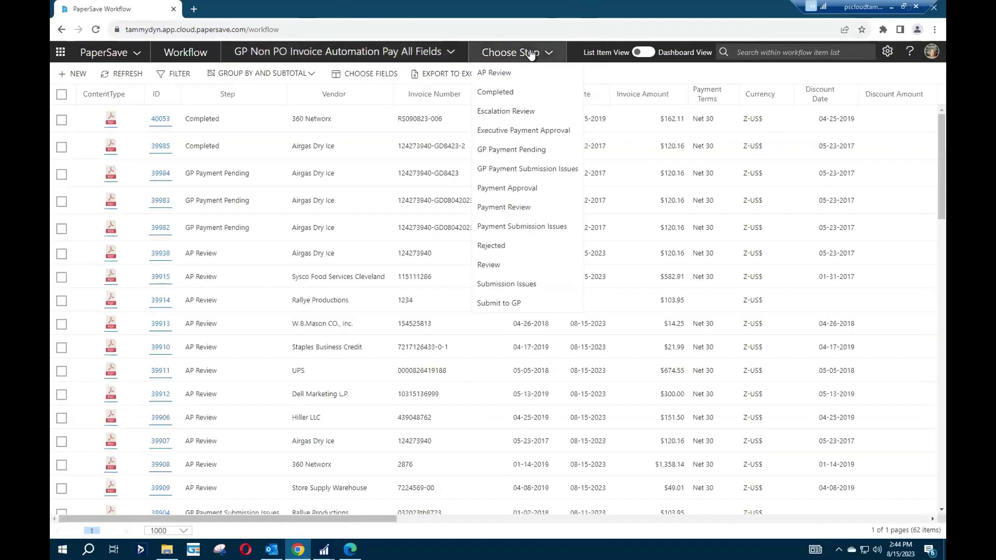
click(501, 210)
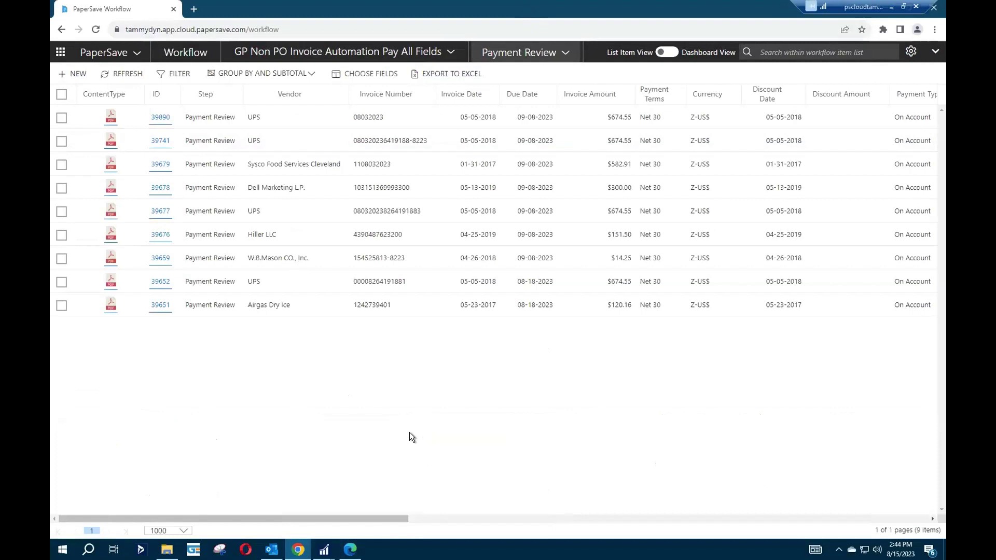
key(alt+Tab)
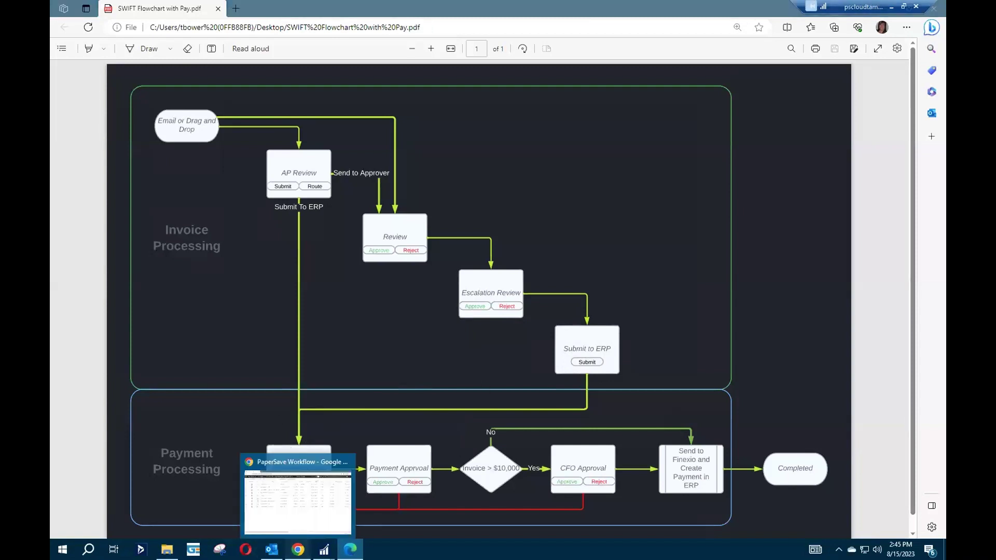
Return from the SWIFT flowchart PDF to the PaperSave Payment Review list.
click(298, 549)
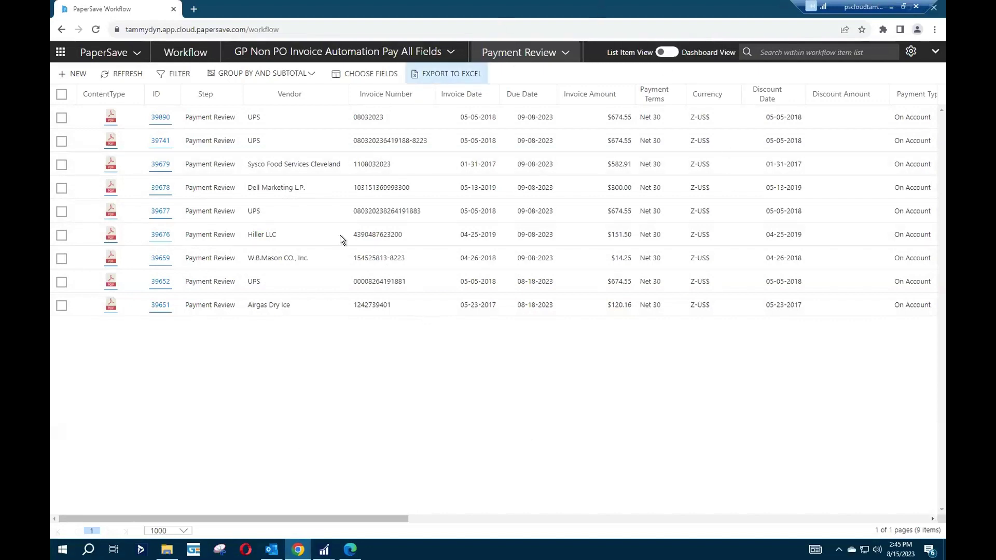
Filter the Payment Review list to Due Date less than or equal to Sep 8, 2023.
click(172, 76)
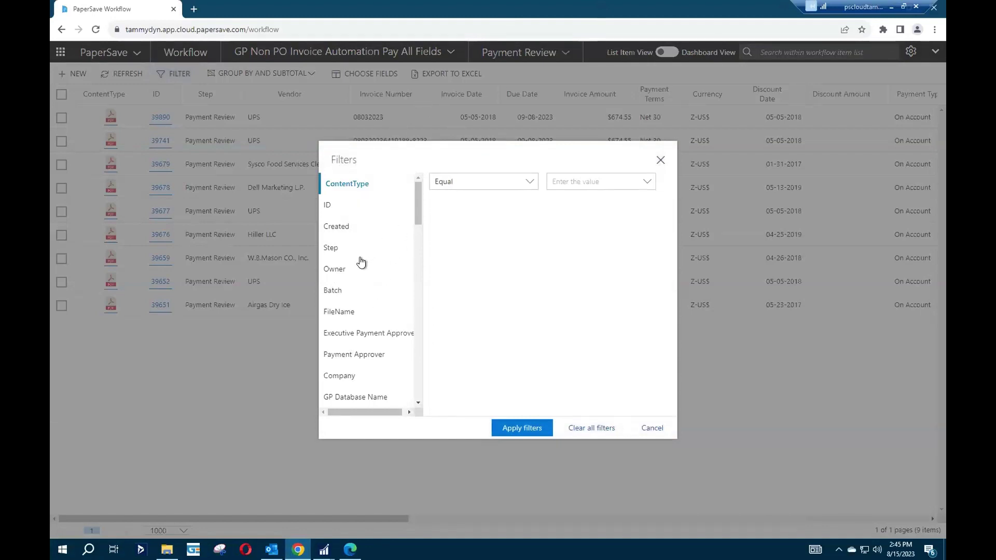
drag(416, 211, 415, 240)
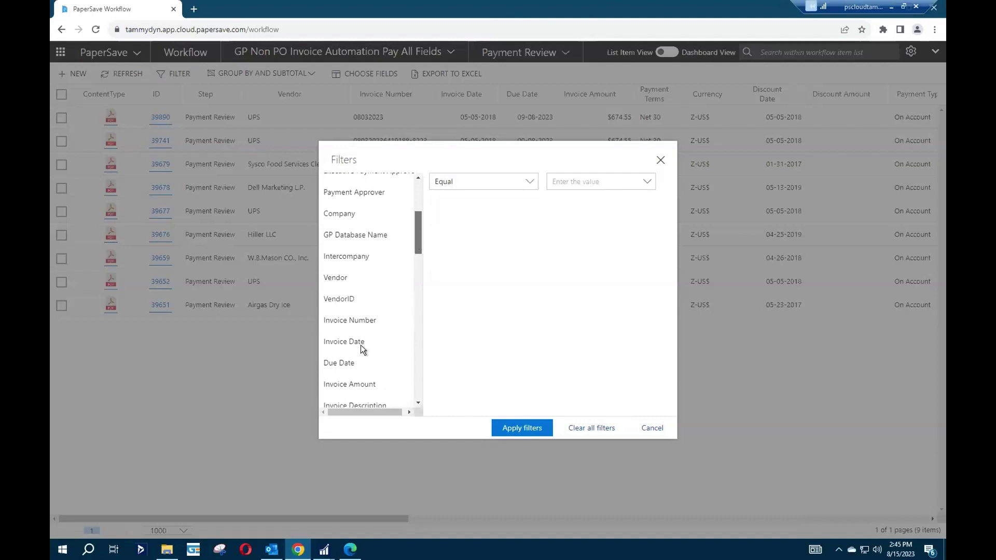
click(337, 363)
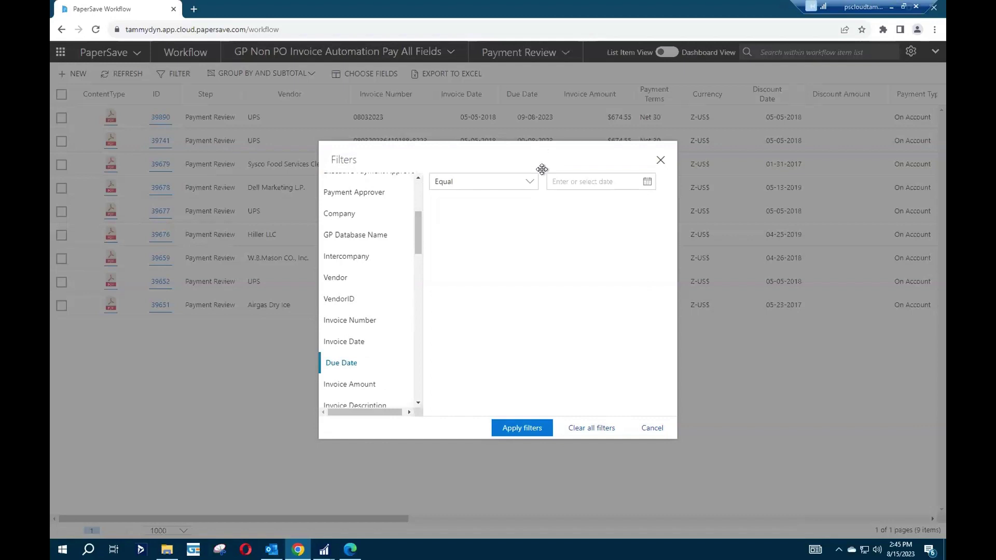
drag(541, 151, 332, 291)
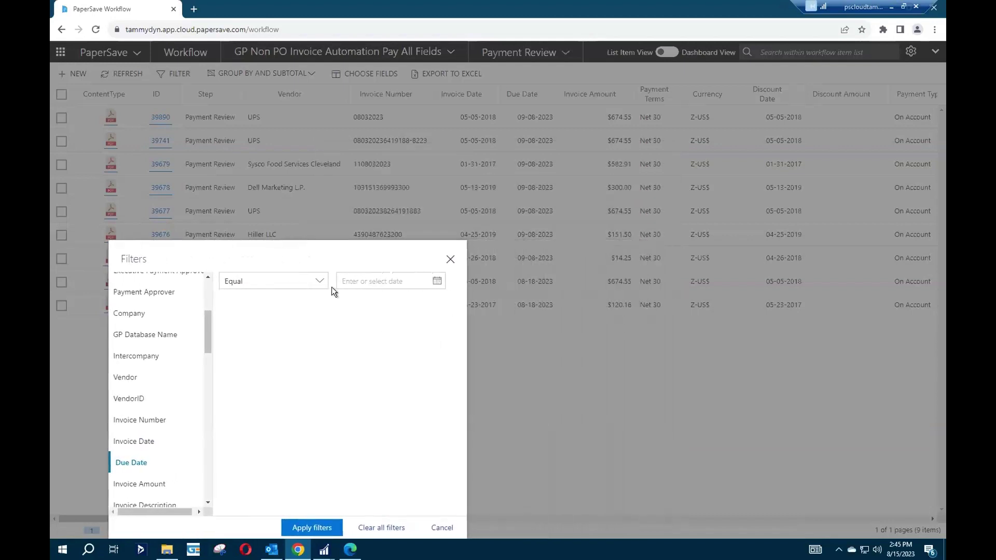
drag(363, 254, 496, 245)
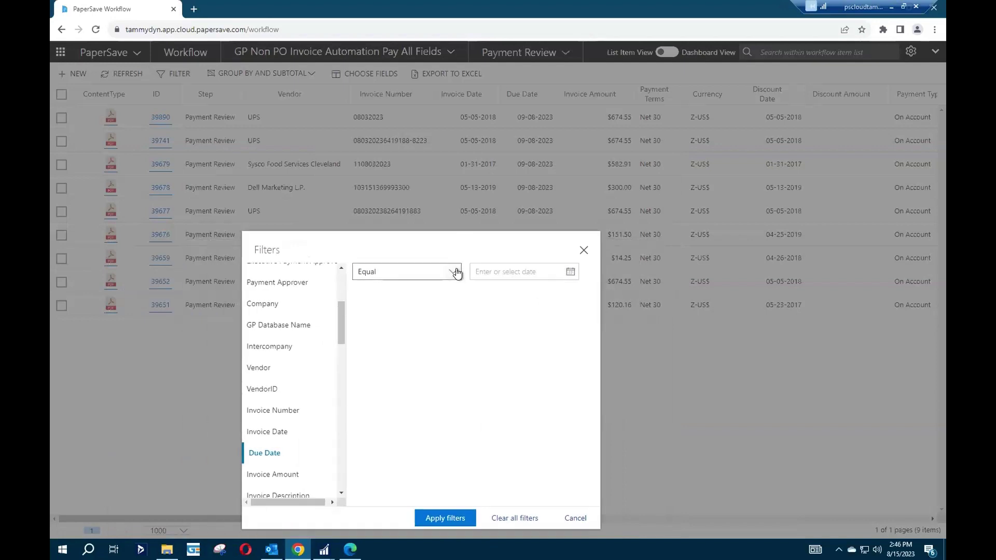
click(454, 274)
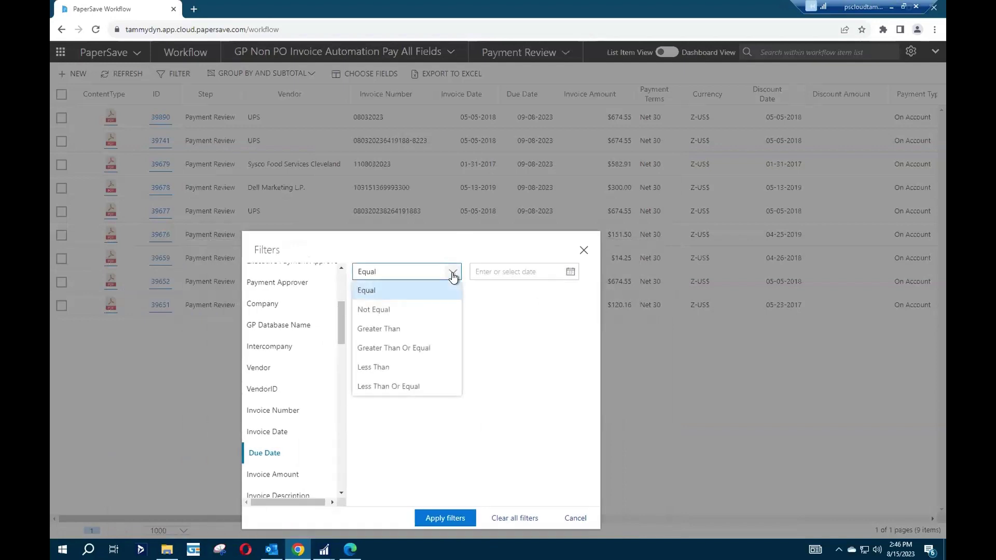
click(406, 384)
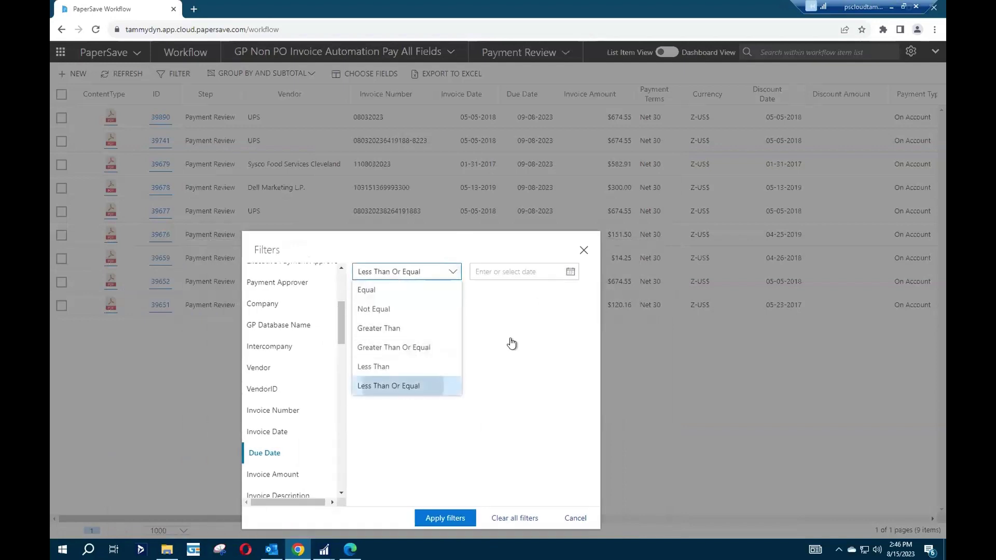
click(569, 273)
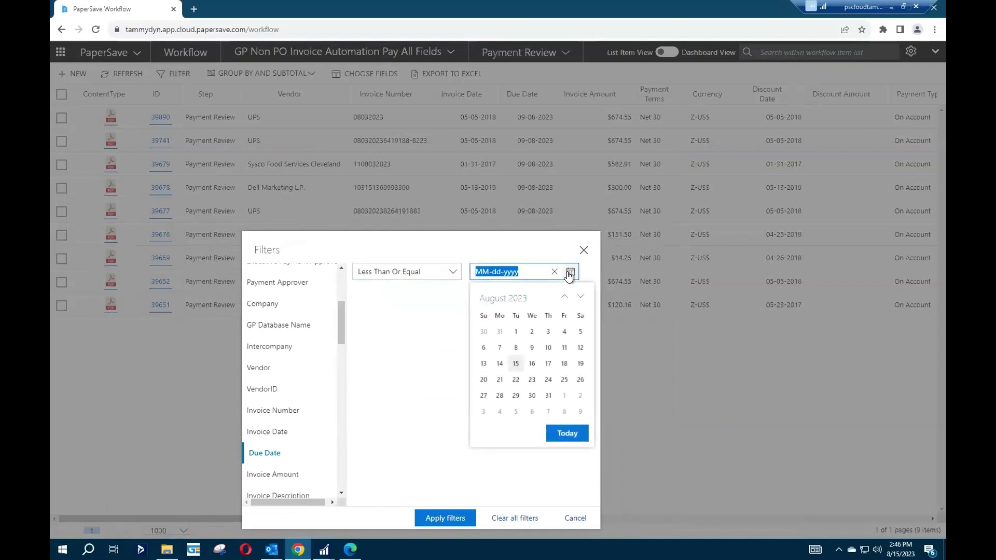
click(566, 413)
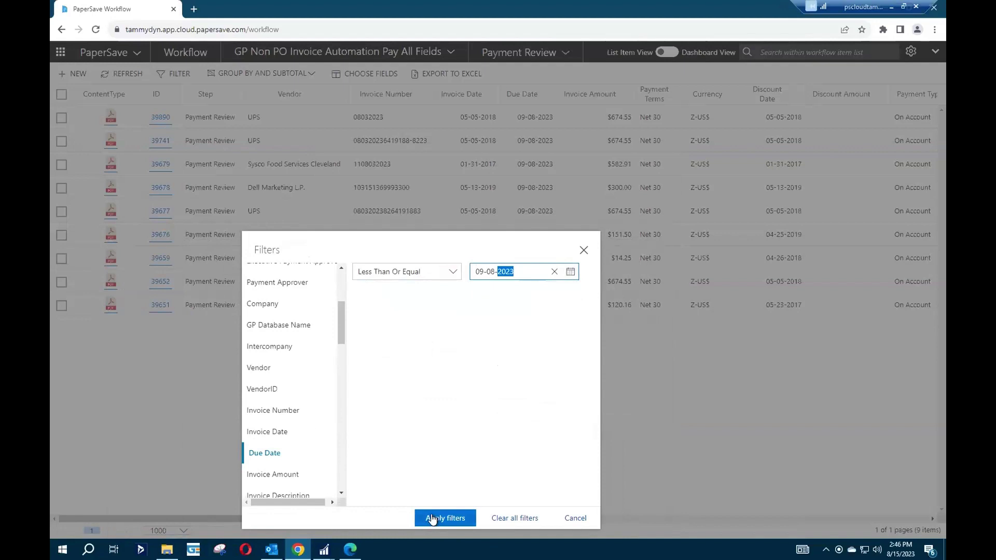
click(432, 519)
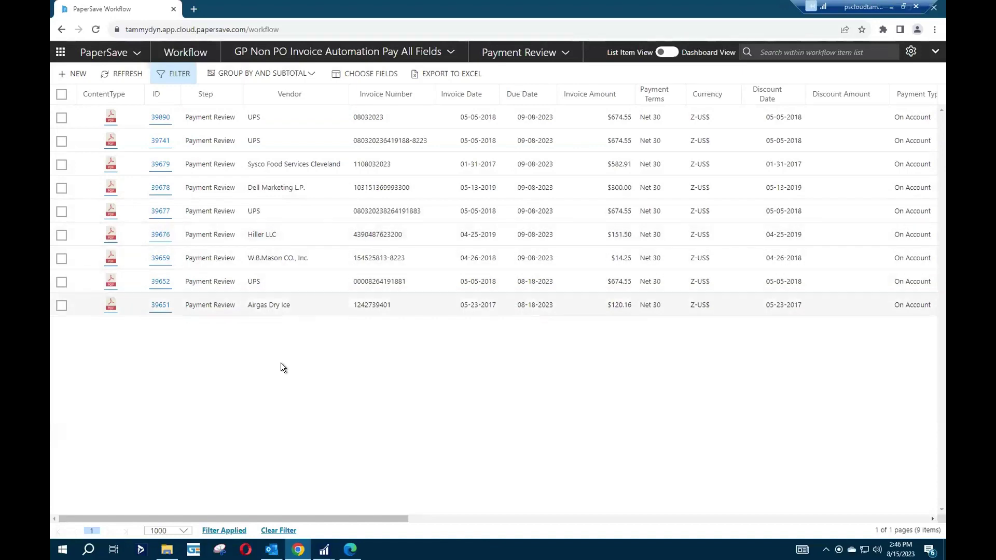
Review invoice 39890's workflow item history, then select all nine invoices in the list.
drag(270, 516, 161, 517)
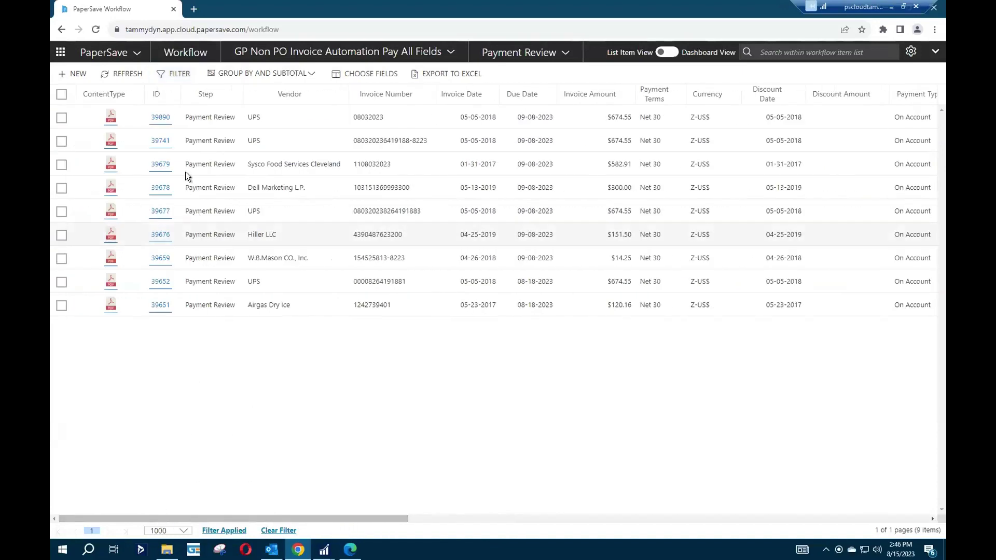
click(158, 119)
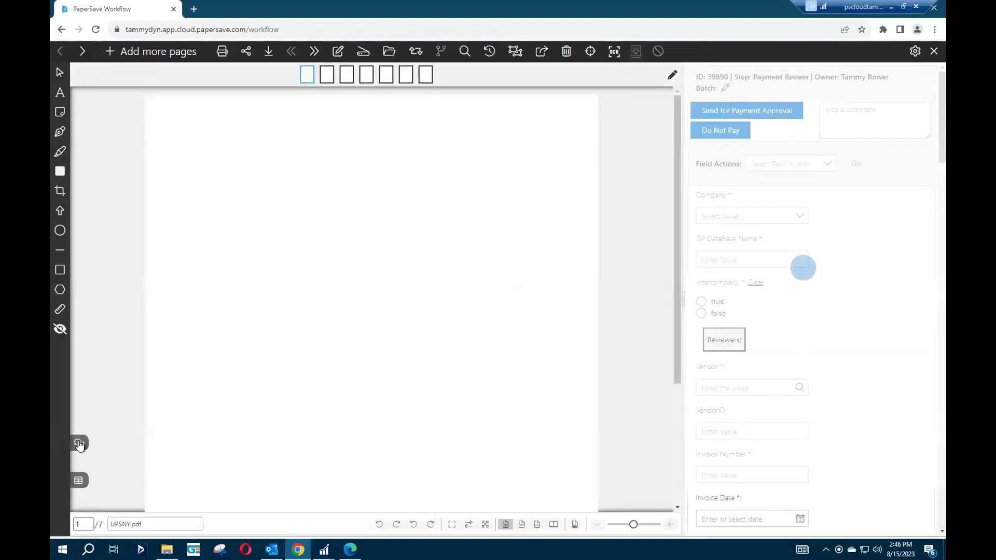
click(79, 445)
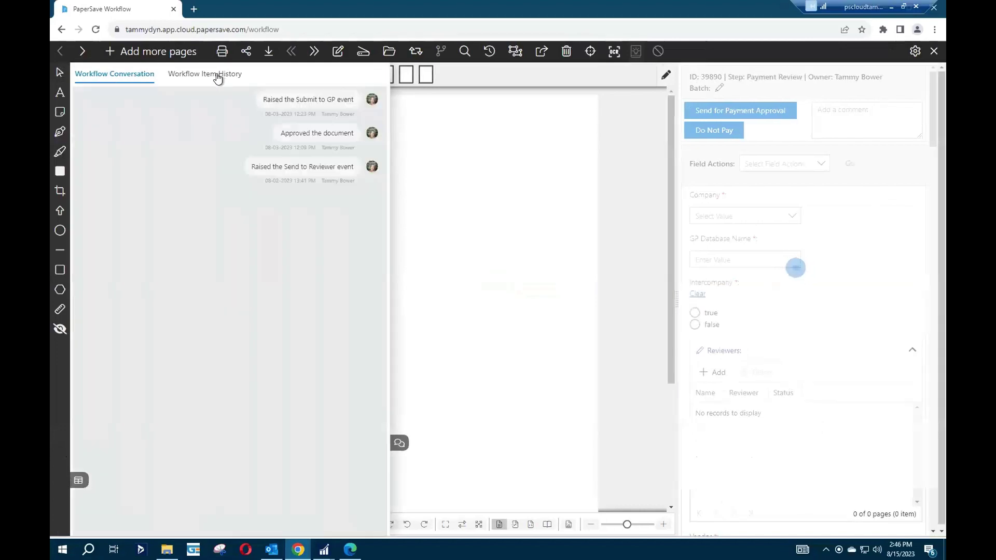
click(217, 76)
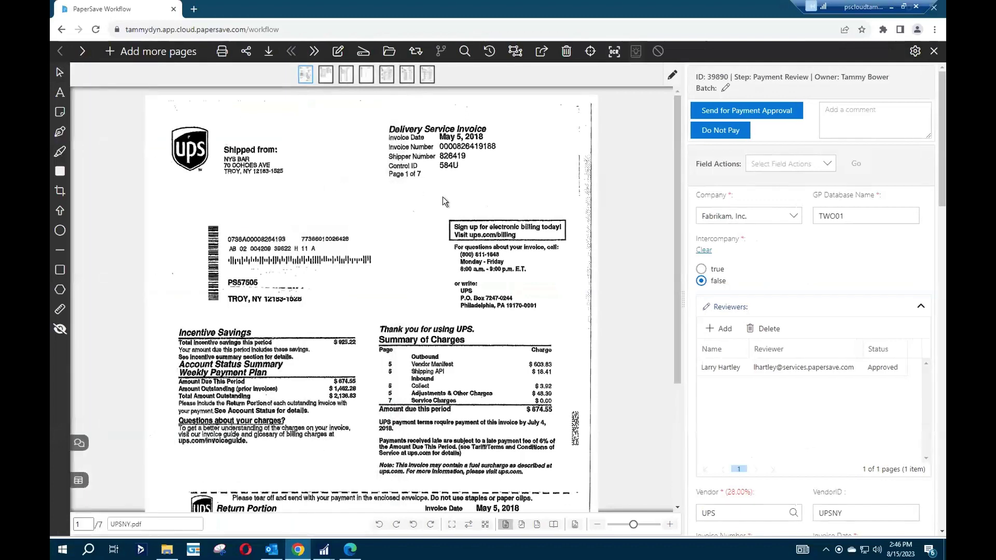
click(933, 51)
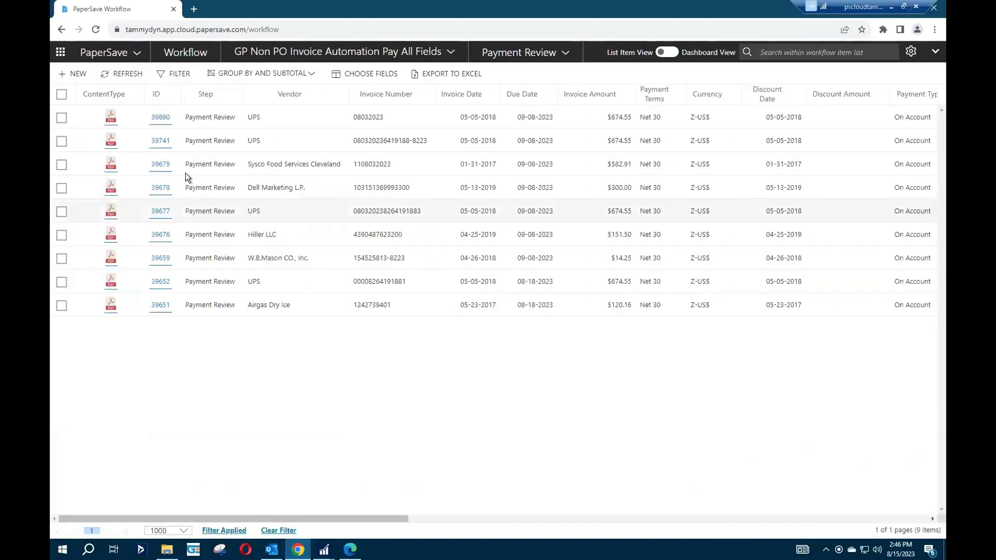
click(62, 94)
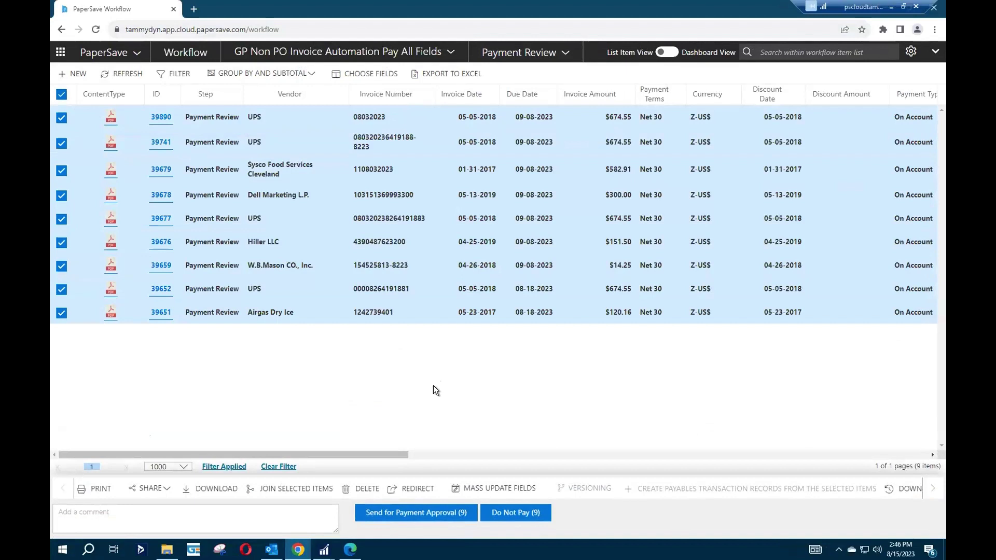
Send all nine invoices for payment approval and dismiss the not-posted-in-GP warning.
click(389, 513)
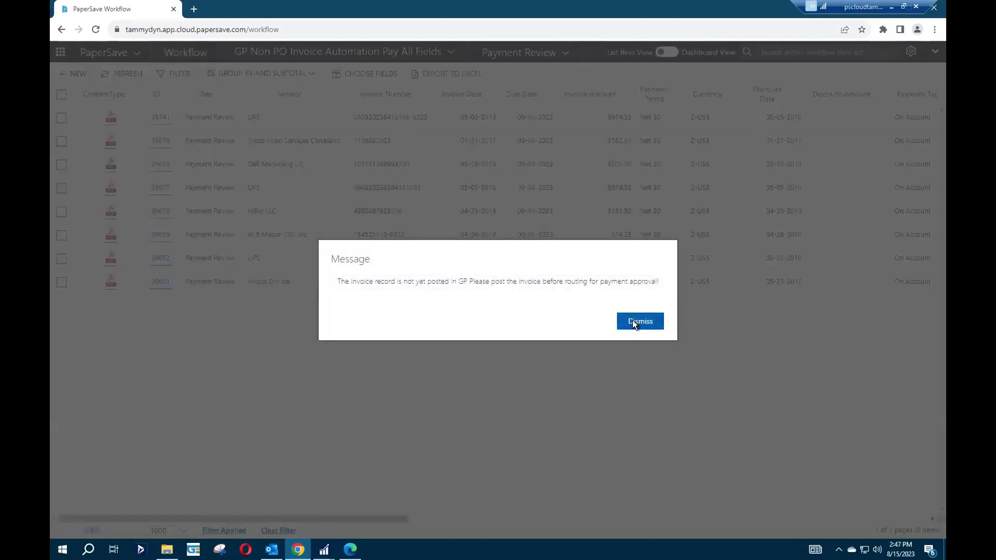
click(639, 321)
key(ctrl+a)
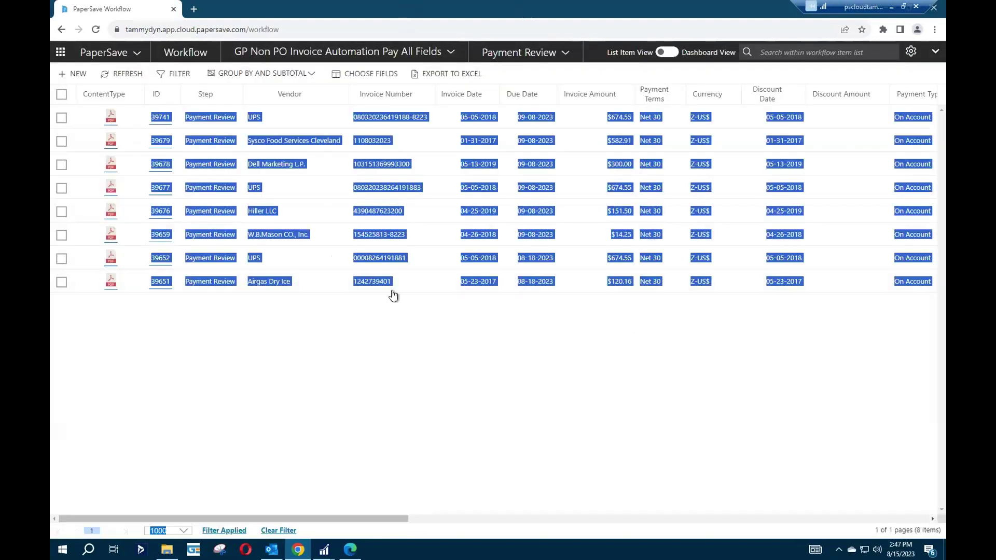
click(563, 53)
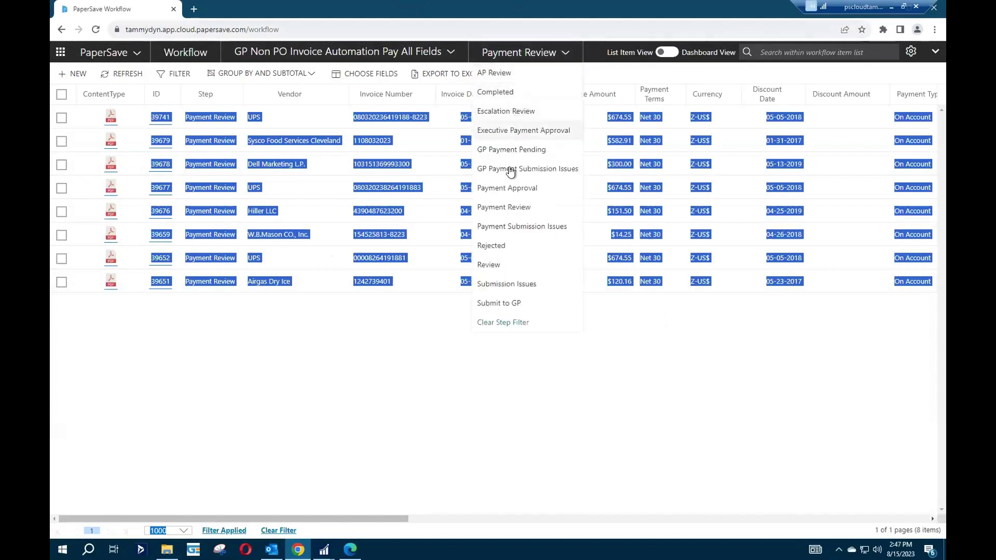
In the Payment Approval step, review invoice 39890's workflow history and approve it.
click(507, 189)
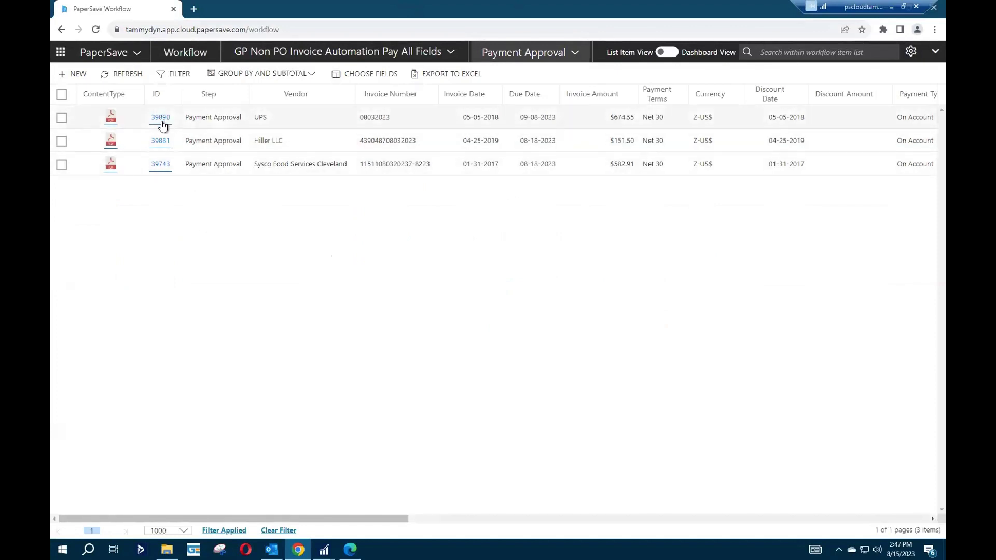
click(162, 119)
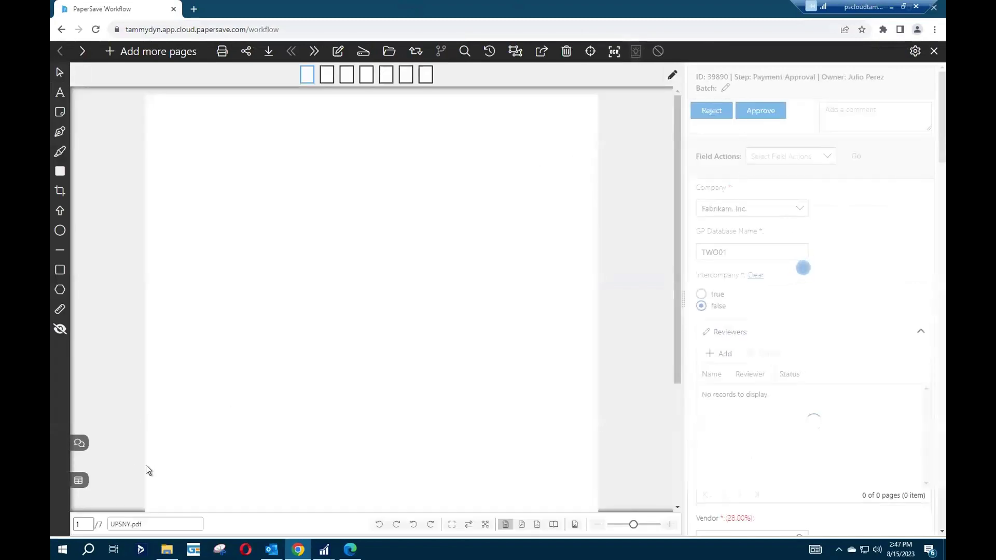
click(79, 443)
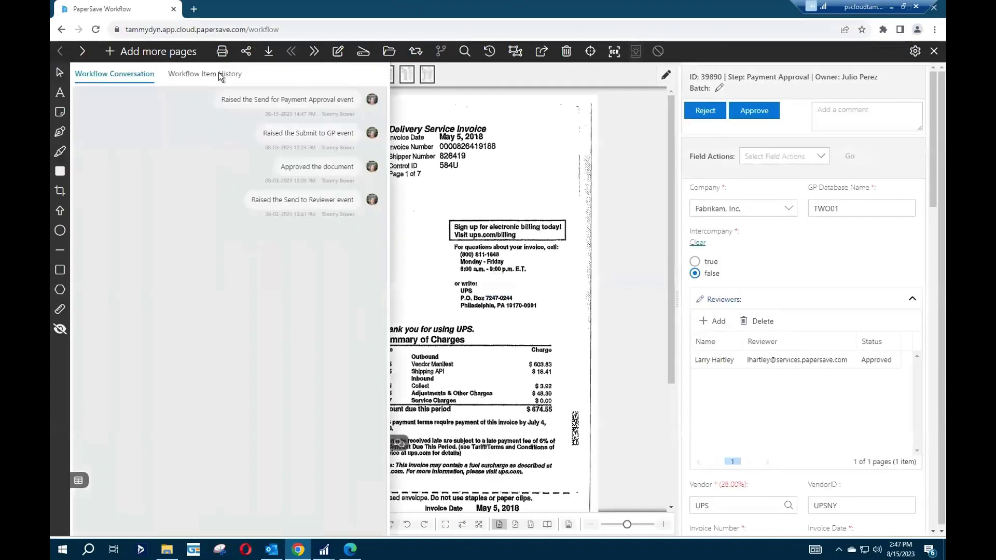
click(220, 75)
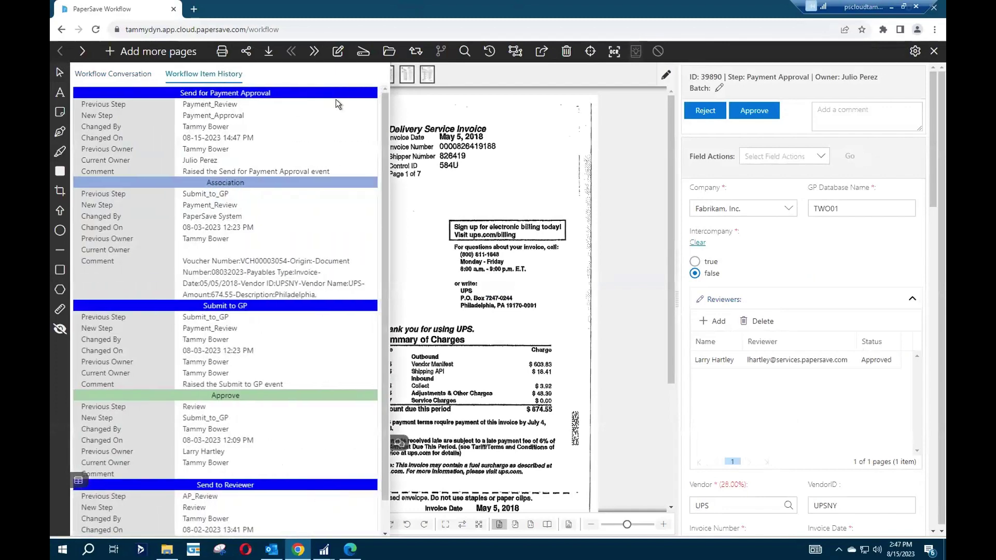
click(757, 114)
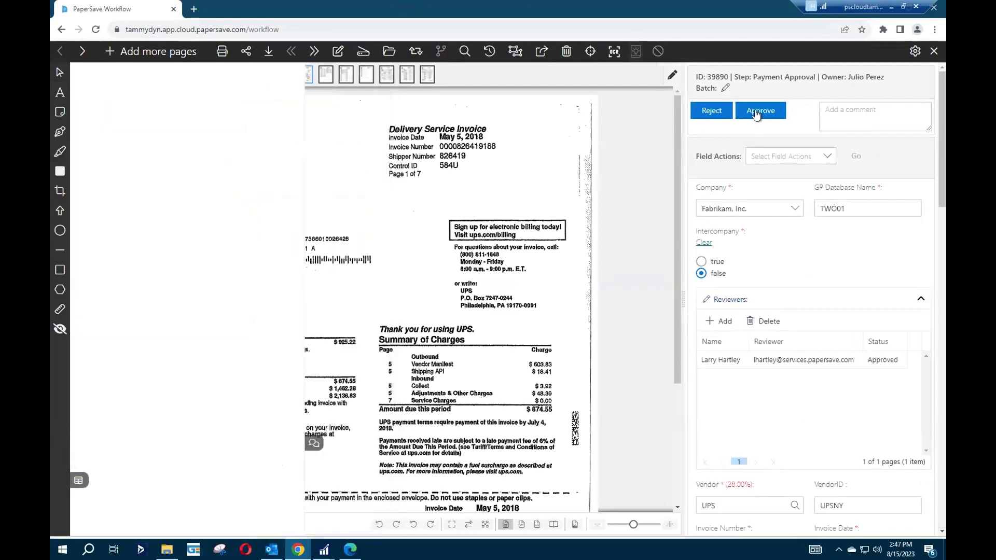
click(757, 112)
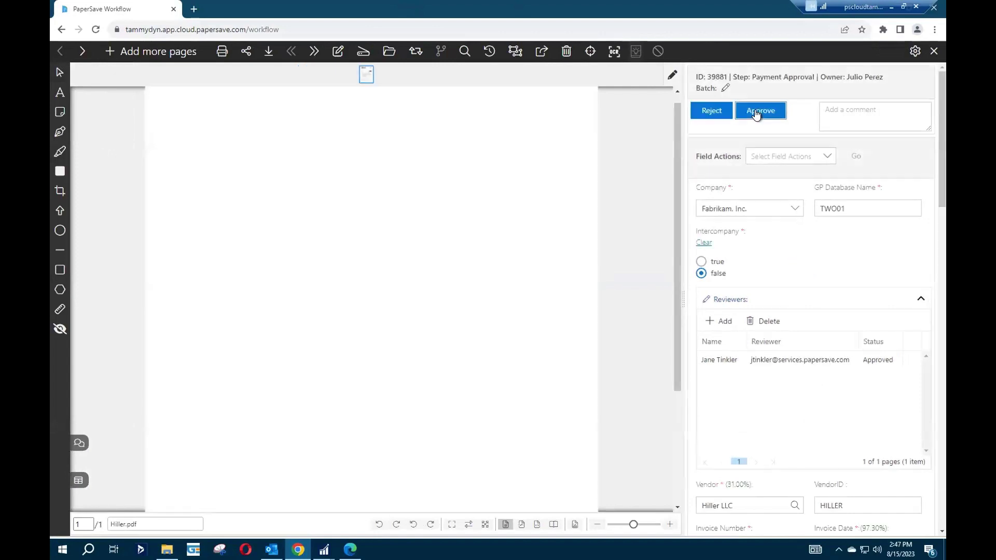
click(933, 53)
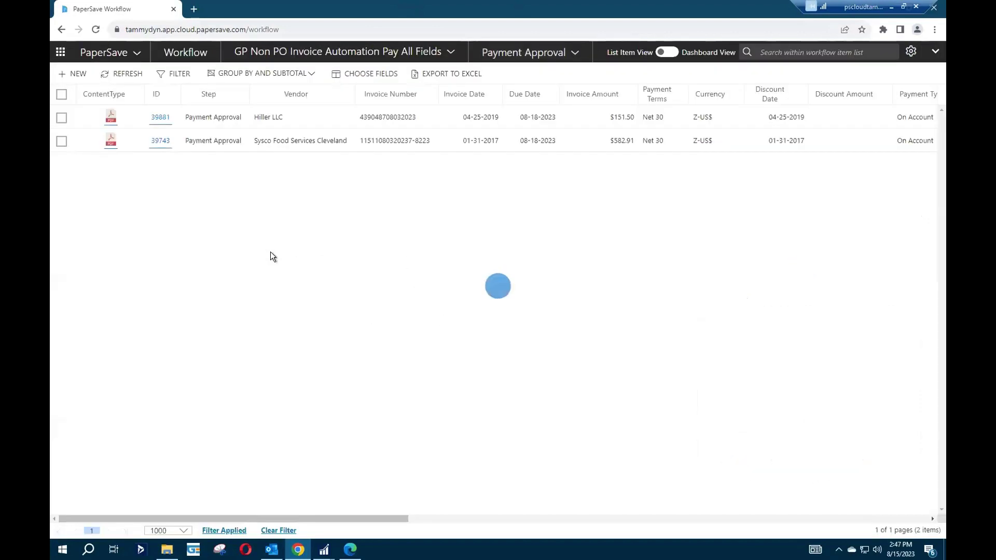
Approve the two remaining invoices, 39881 and 39743, together.
click(61, 95)
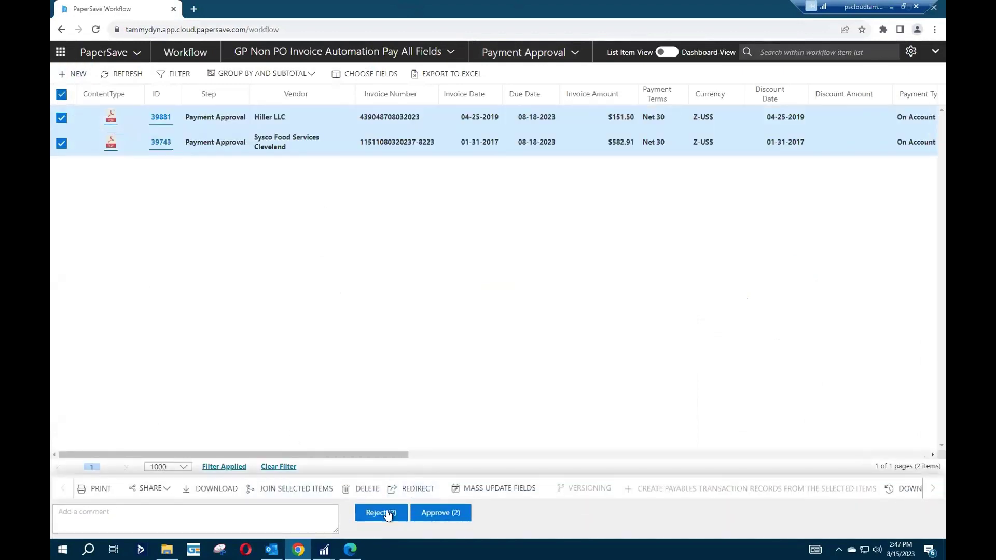
click(445, 513)
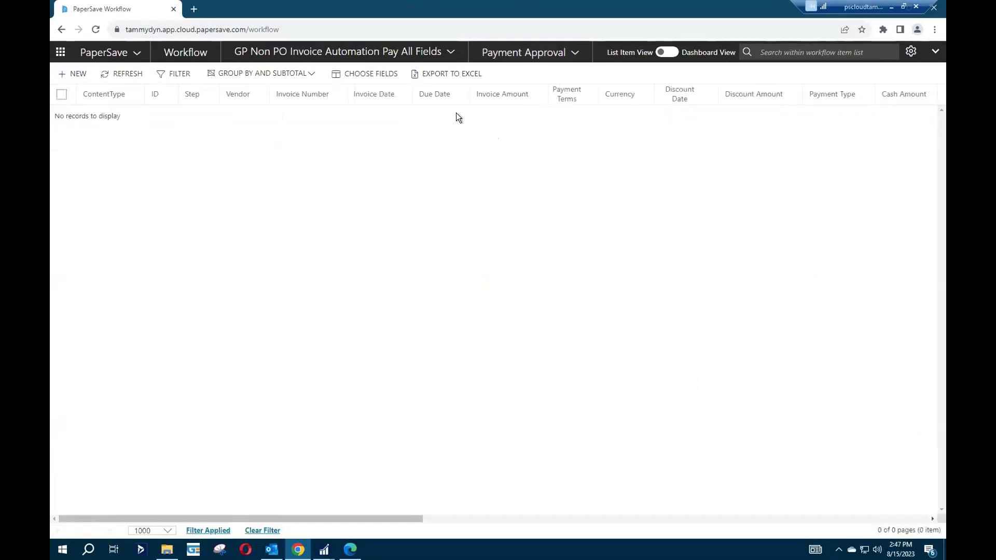
click(532, 53)
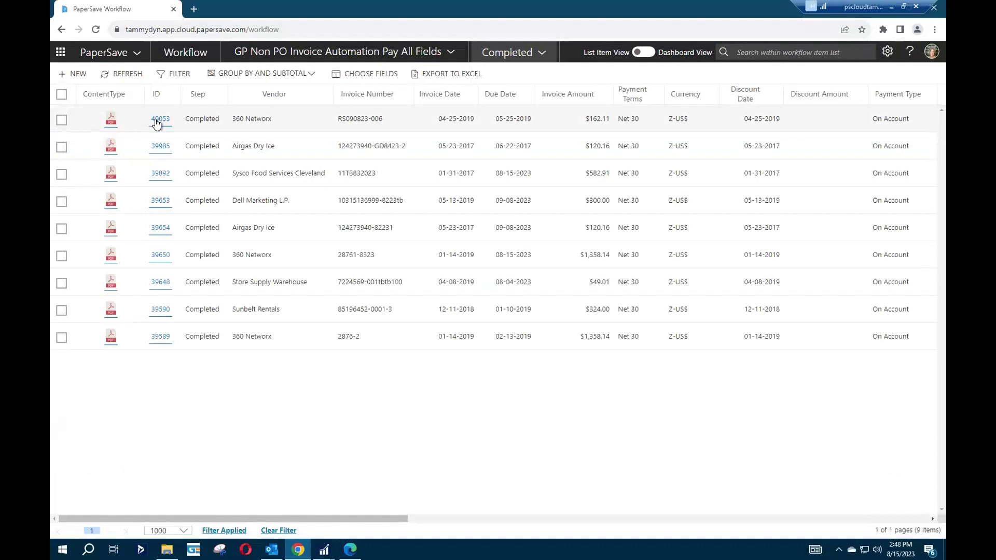
Check completed invoice 40053's payment history, status and amount, then close the viewer.
click(157, 119)
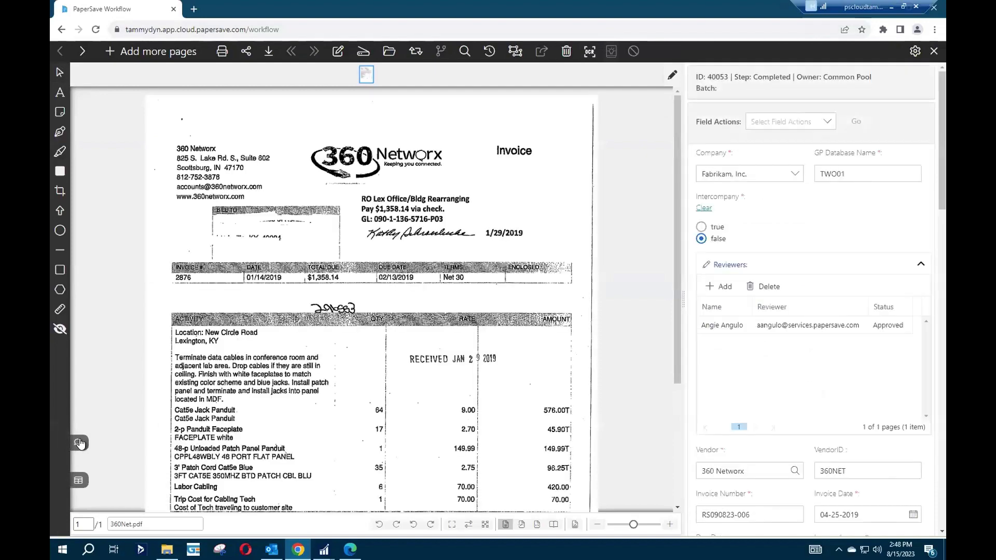
click(80, 444)
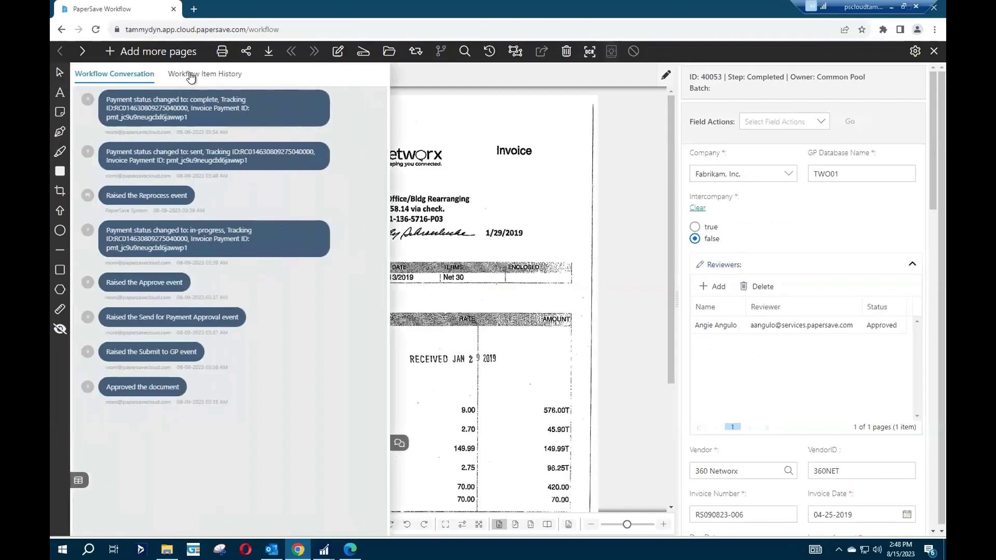
click(191, 76)
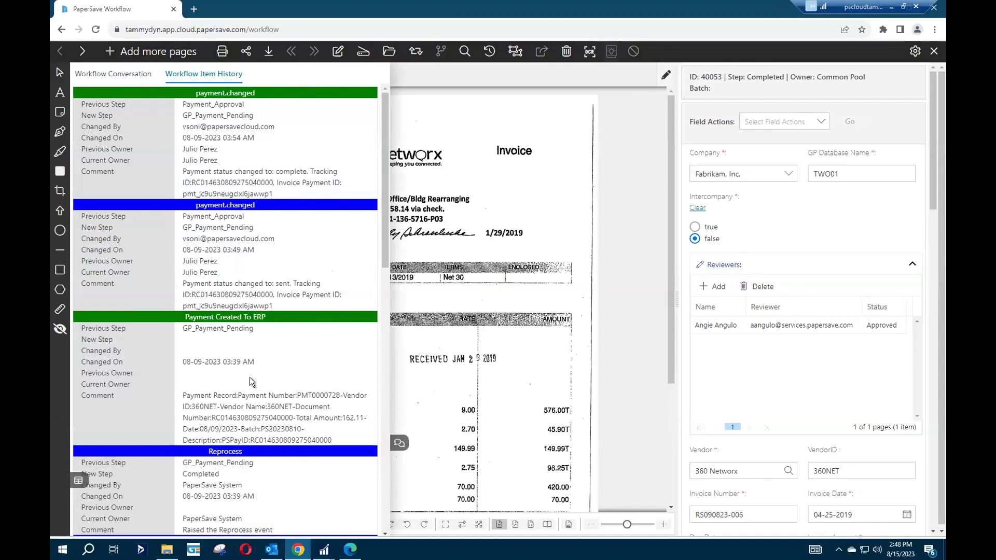
scroll(247, 382, down, 4)
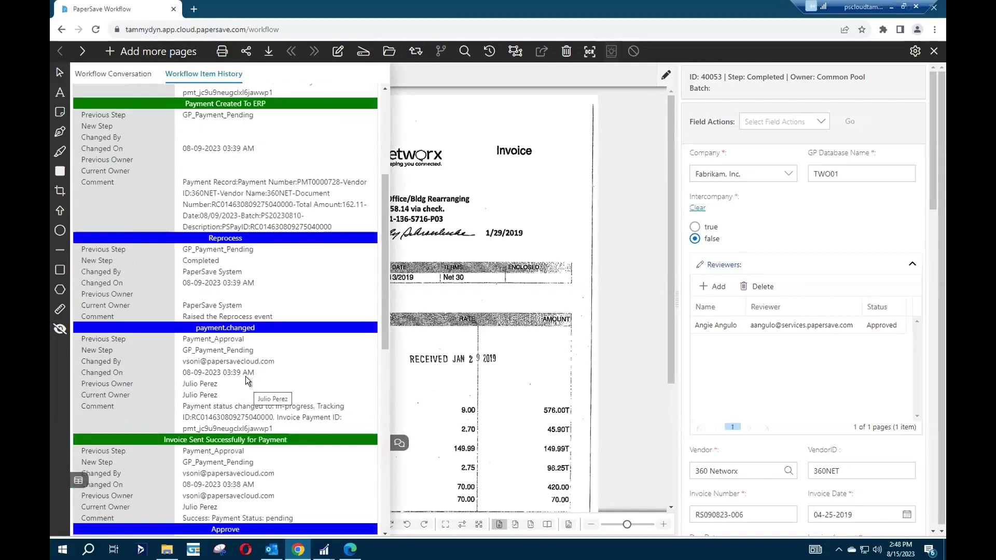
scroll(240, 298, up, 4)
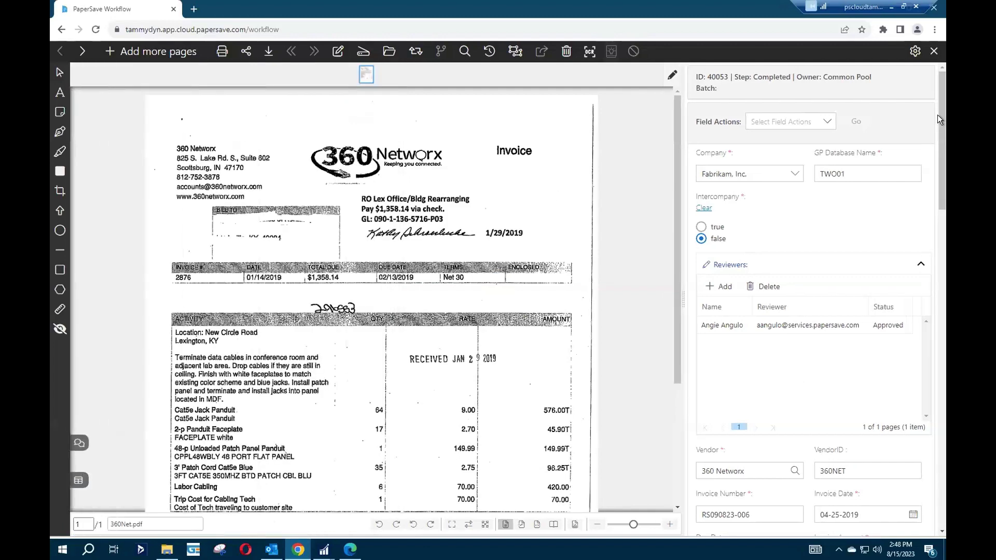
drag(941, 113, 933, 486)
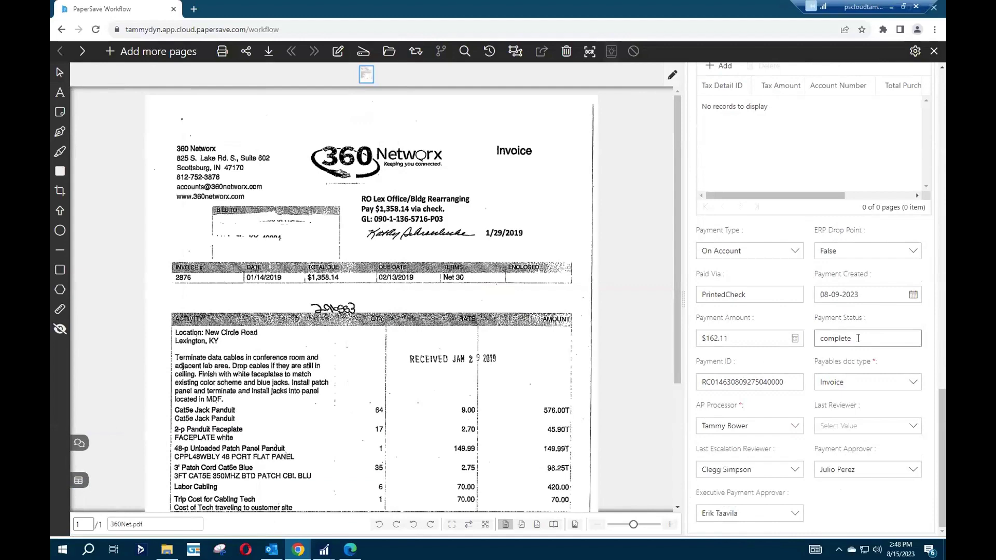
click(934, 51)
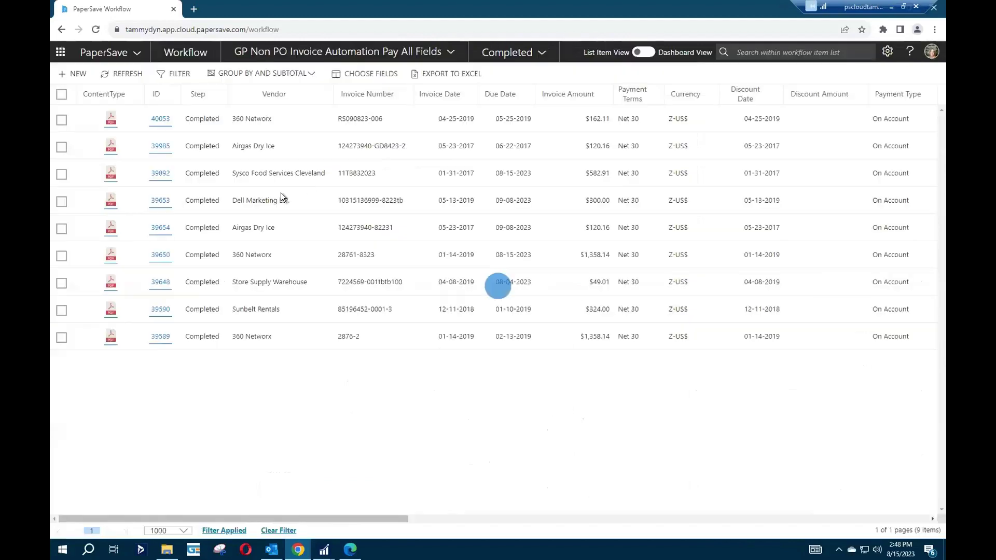
Go from PaperSave Home to the PairSoft Pay portal and submit the sign-in e-mail and password.
click(60, 52)
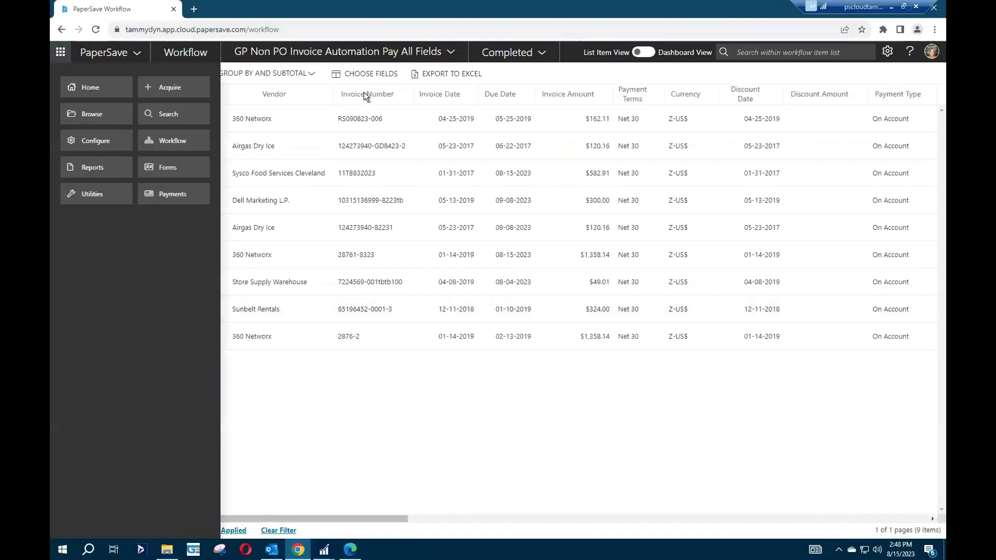
click(121, 93)
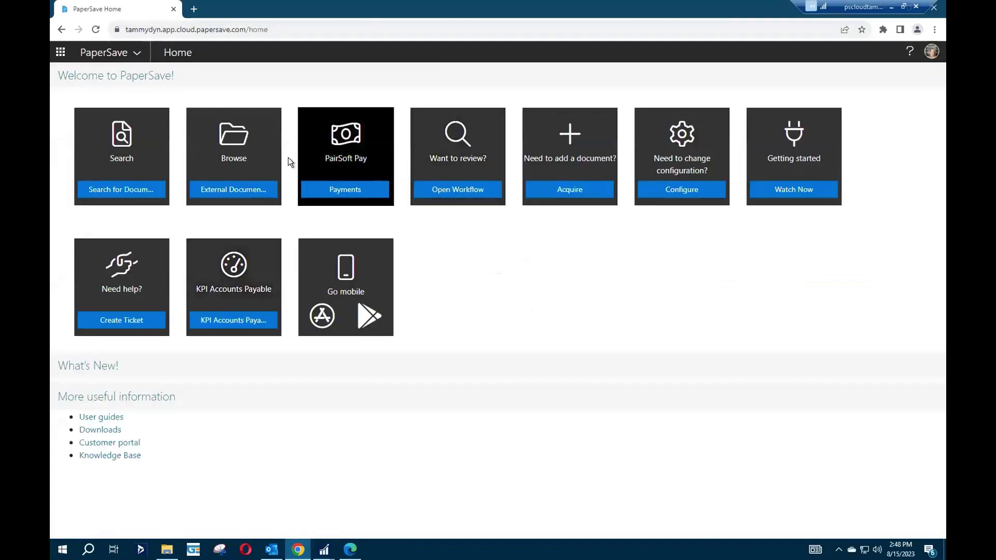
click(340, 190)
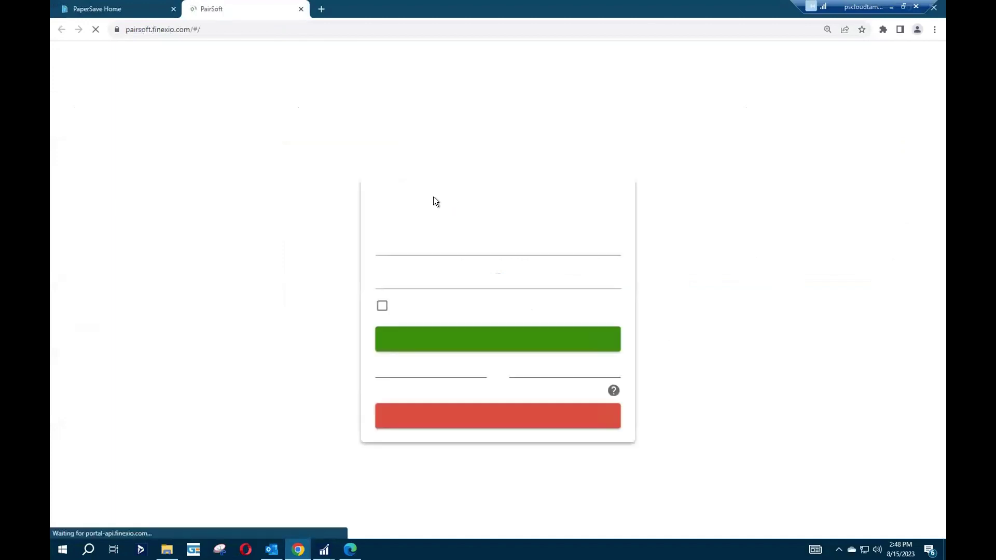
click(399, 274)
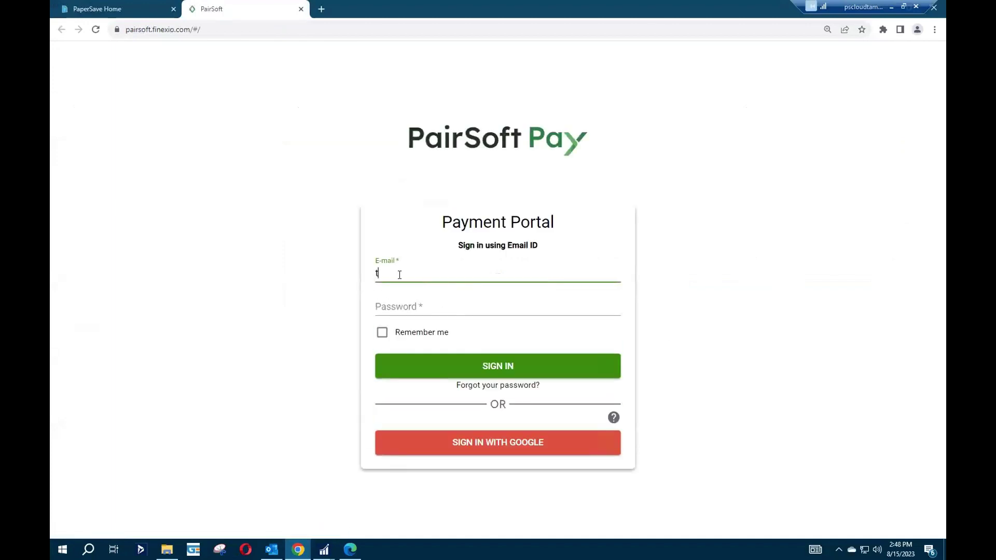
key(Tab)
text(**)
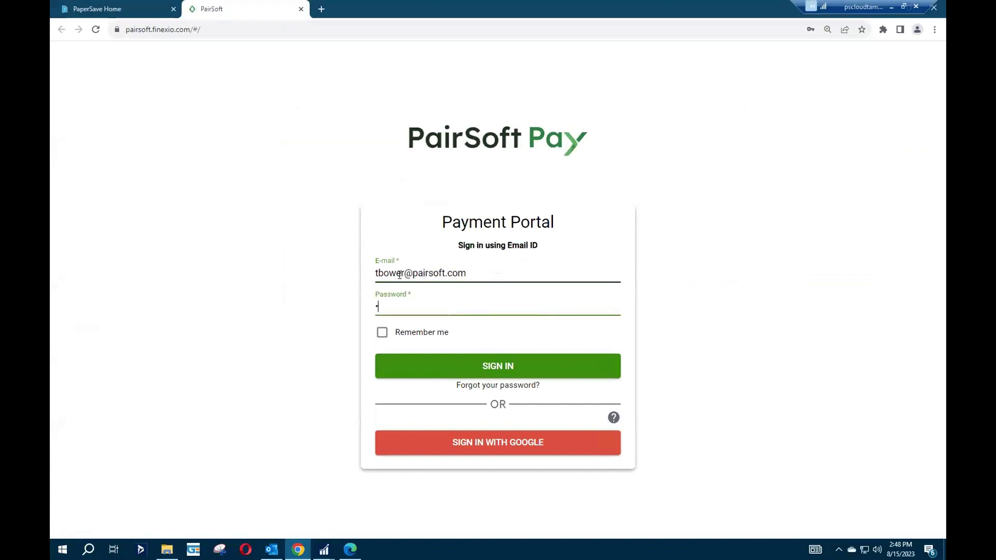
text(***************)
key(Return)
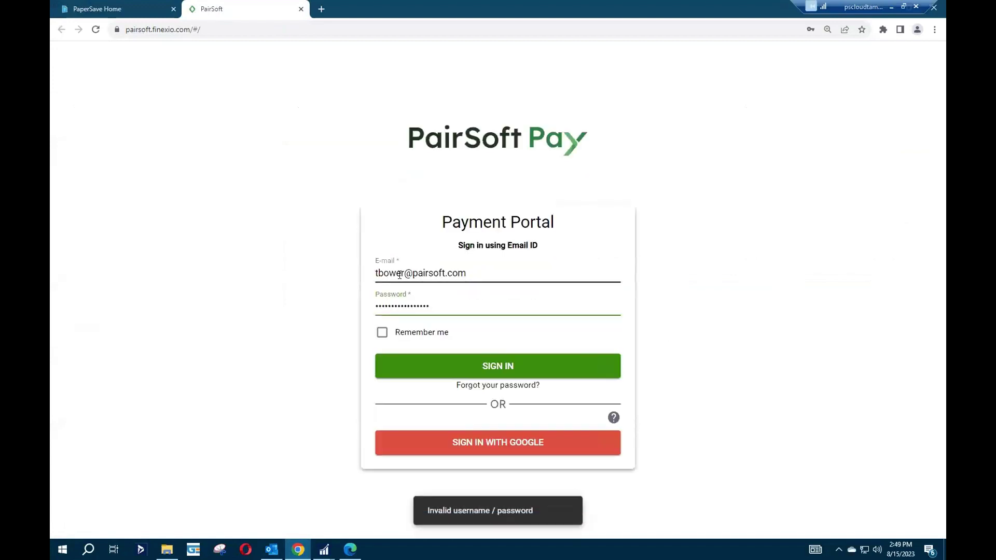
Retype the account password and resubmit until the sign-in succeeds.
drag(451, 305, 337, 309)
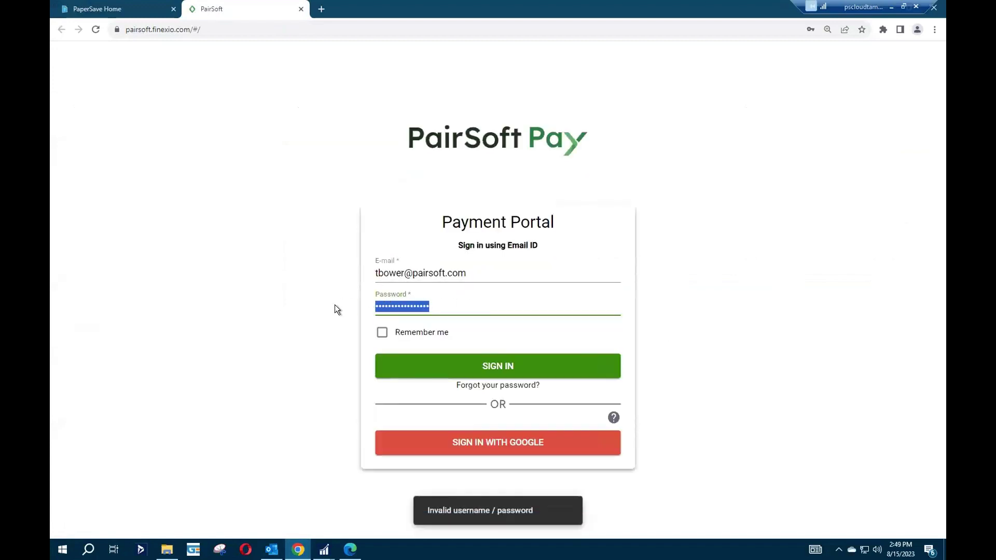
text(******)
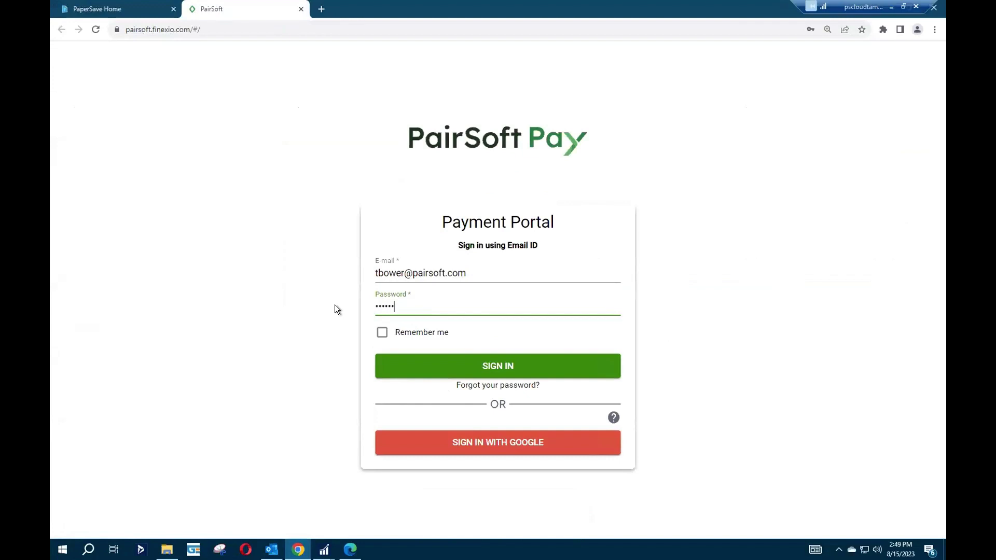
text(*********)
key(Return)
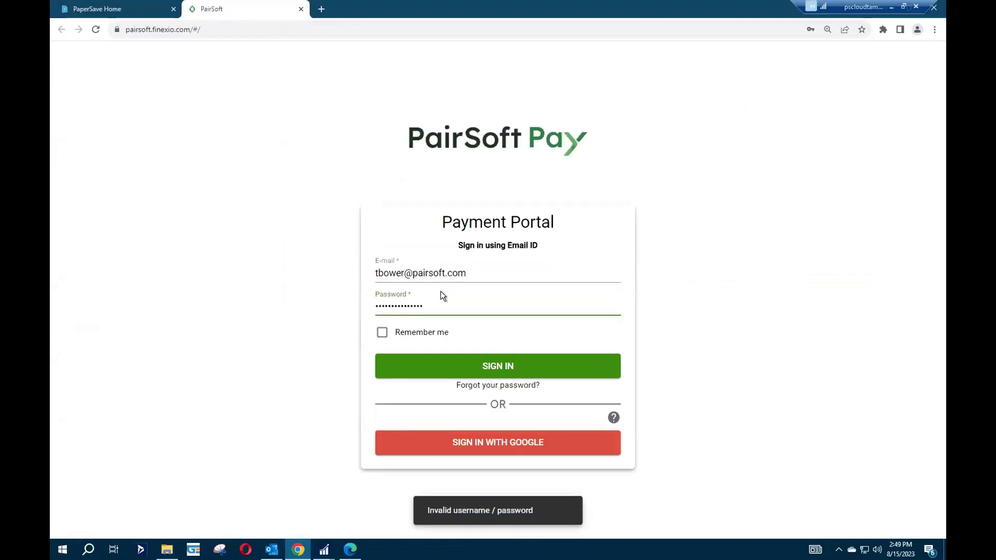
drag(446, 306, 293, 309)
text(*****)
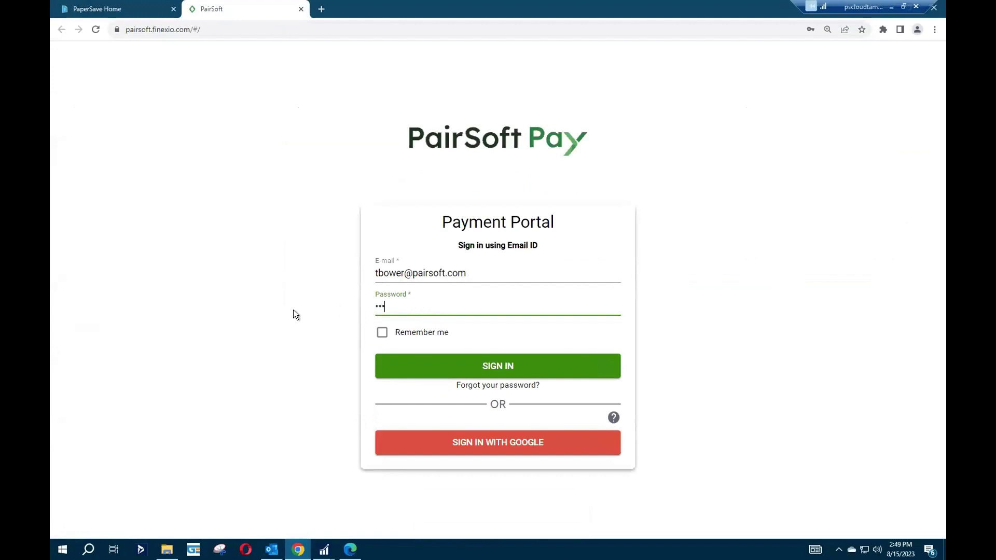
text(**********)
key(Return)
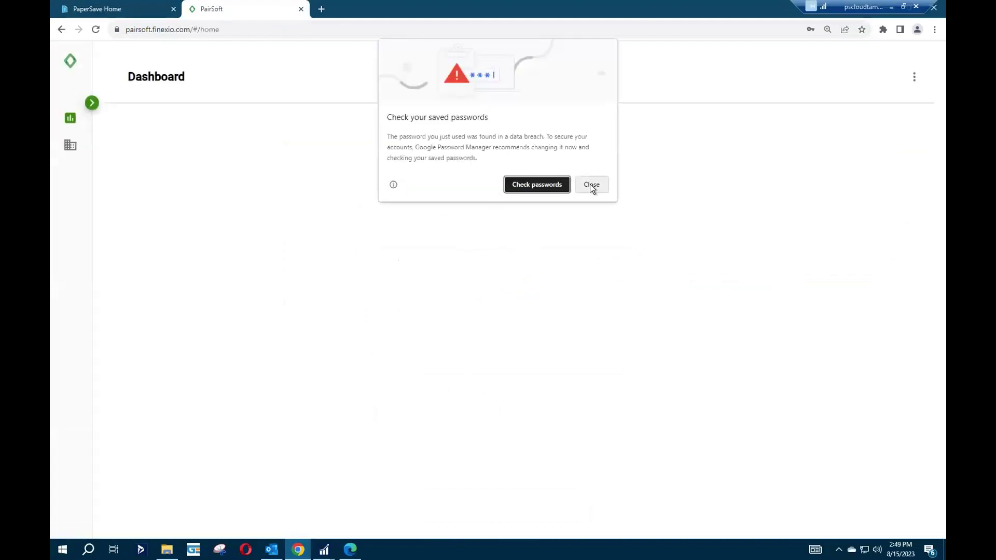
Dismiss the breached-password warning and switch to the Orders report page.
click(591, 185)
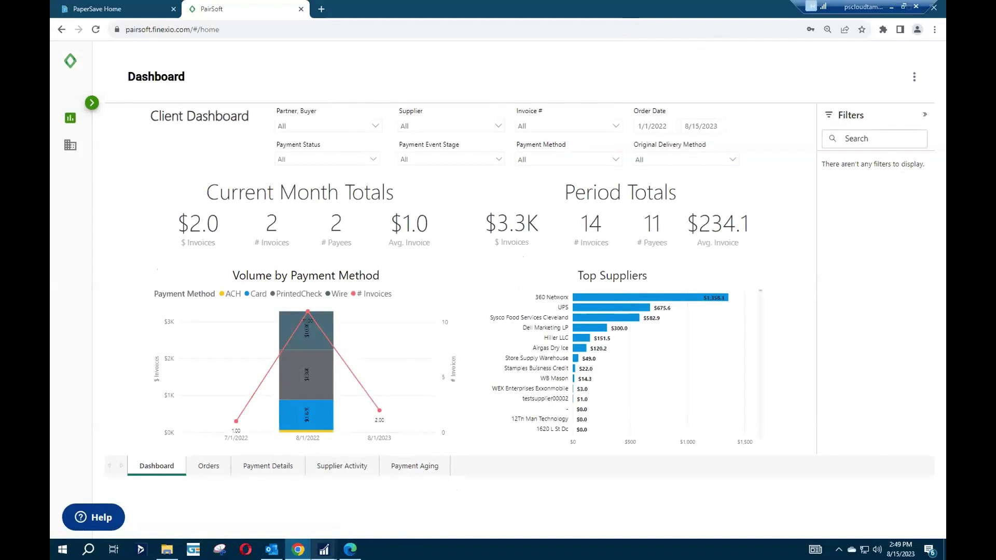
click(266, 465)
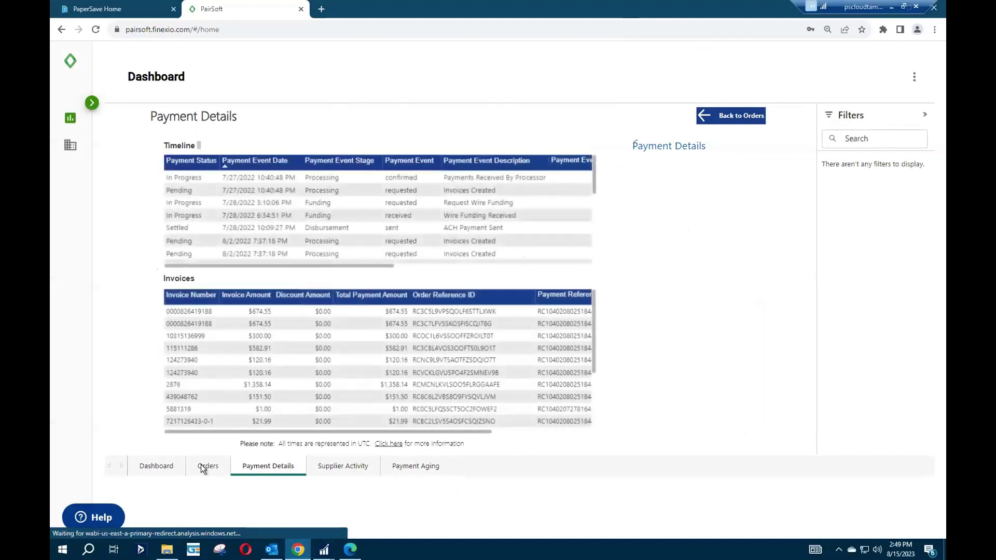
click(202, 467)
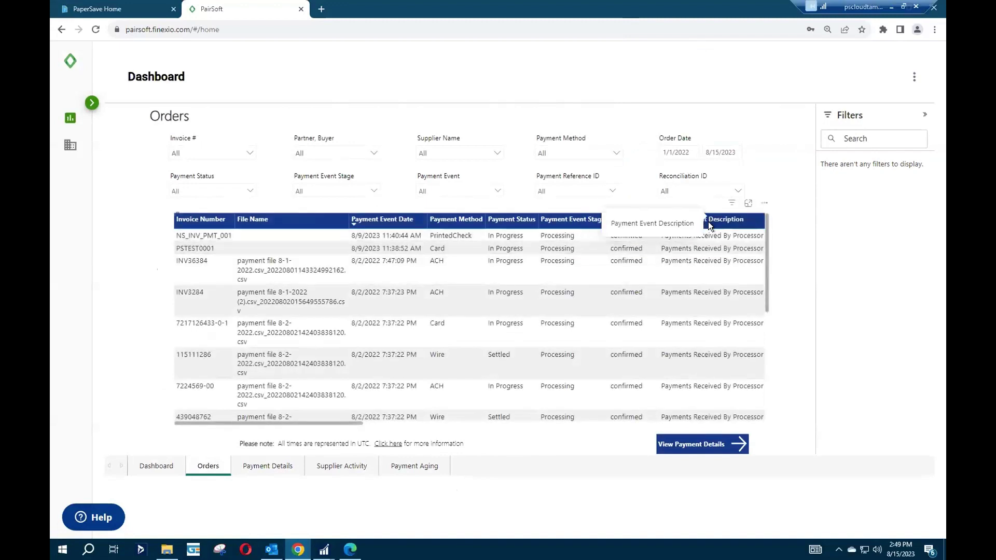
Sort orders by payment event description and view payment details for invoice 5881319.
click(708, 218)
click(655, 234)
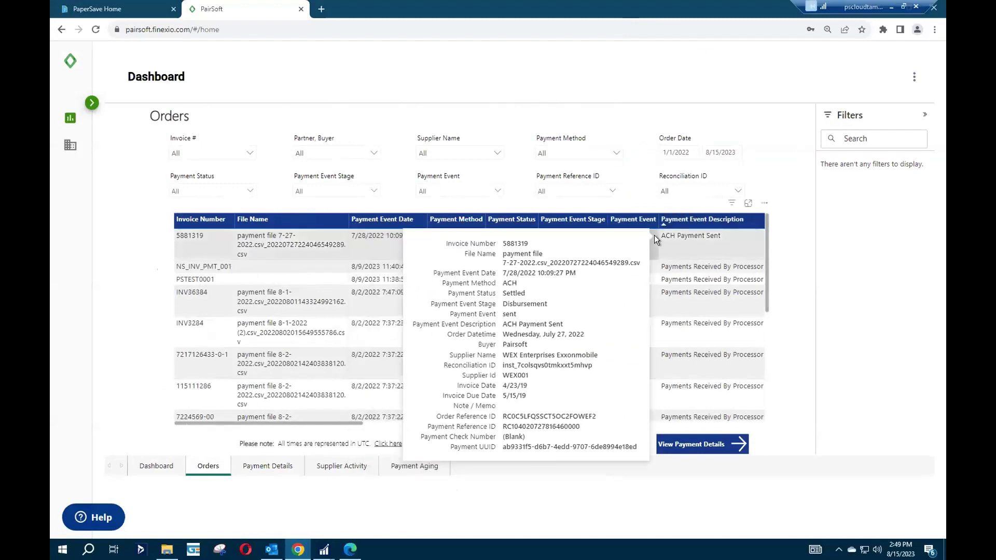
click(683, 445)
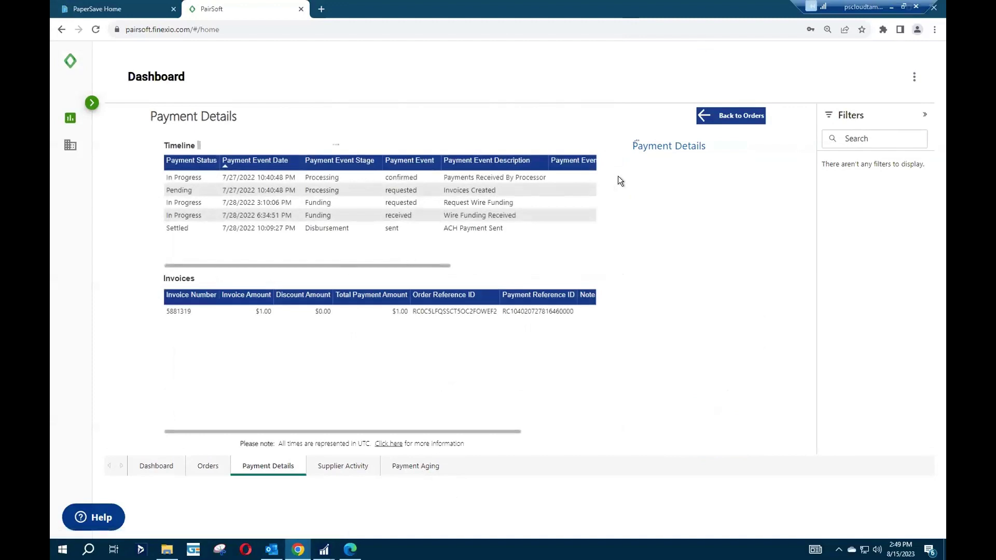
click(540, 303)
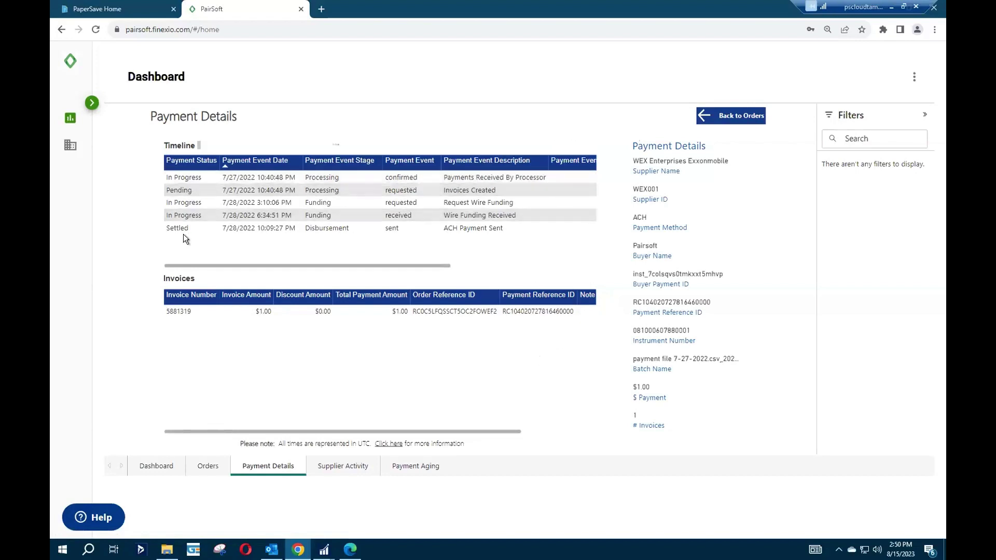
mouse_move(168, 227)
View Supplier Activity totals for Airgas Dry Ice and Dell Marketing LP, then return to PaperSave Home.
click(151, 465)
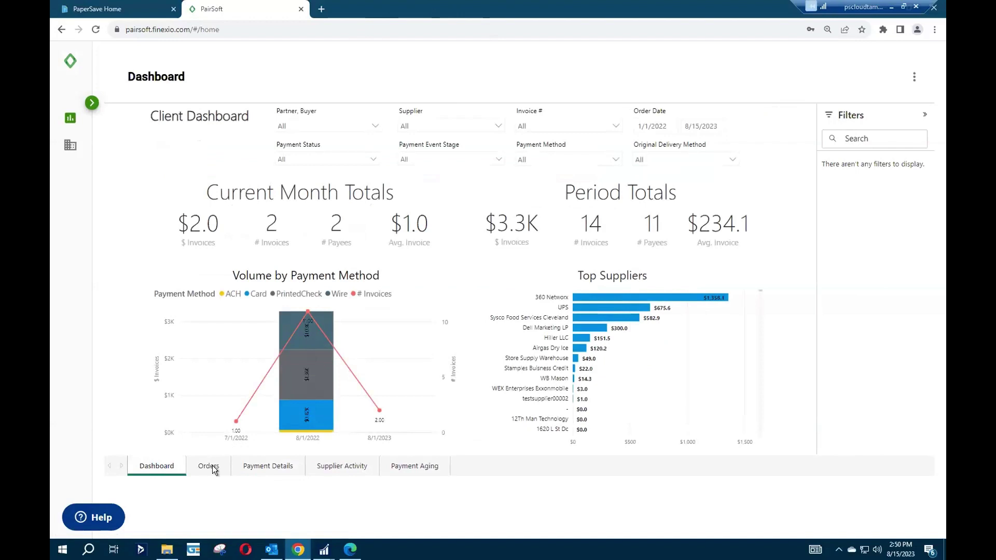
click(358, 470)
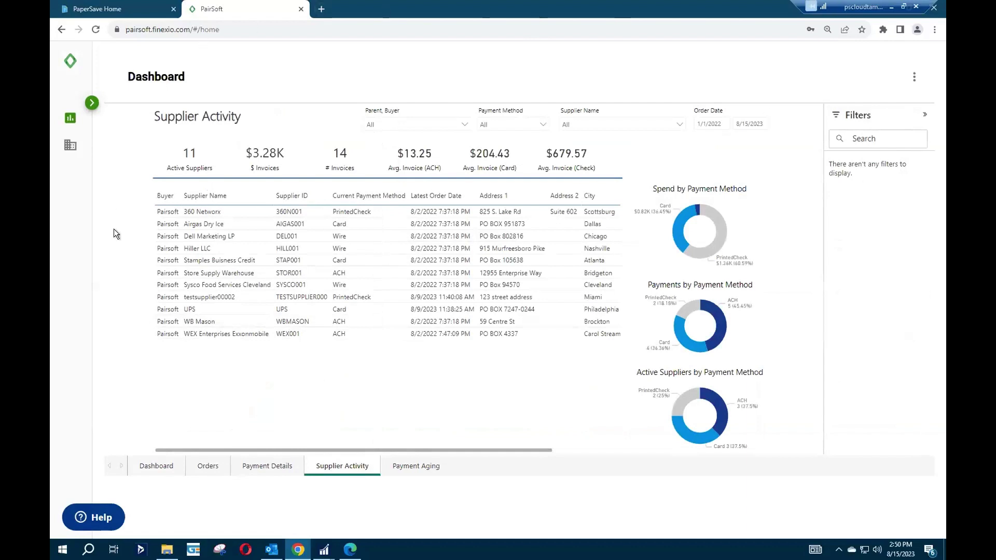
click(373, 210)
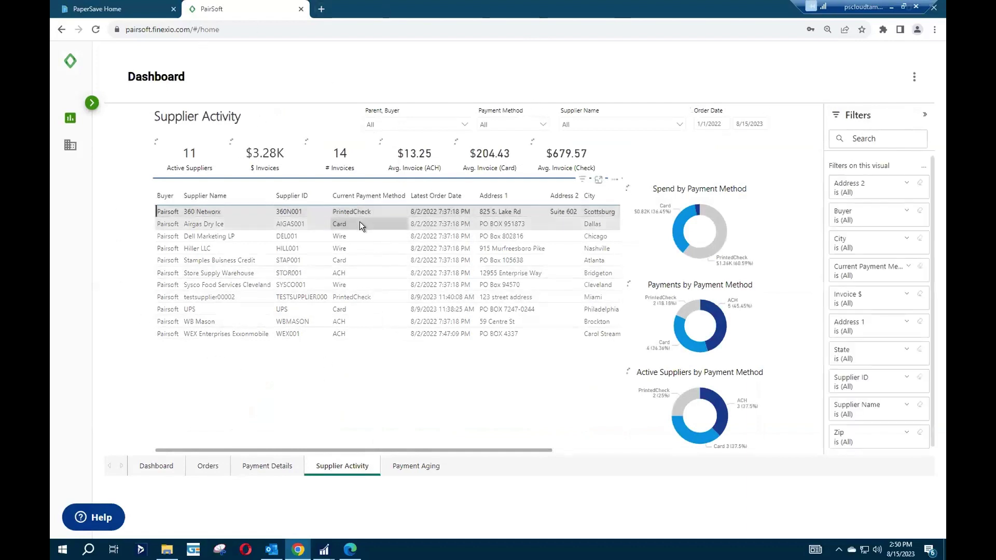
click(360, 222)
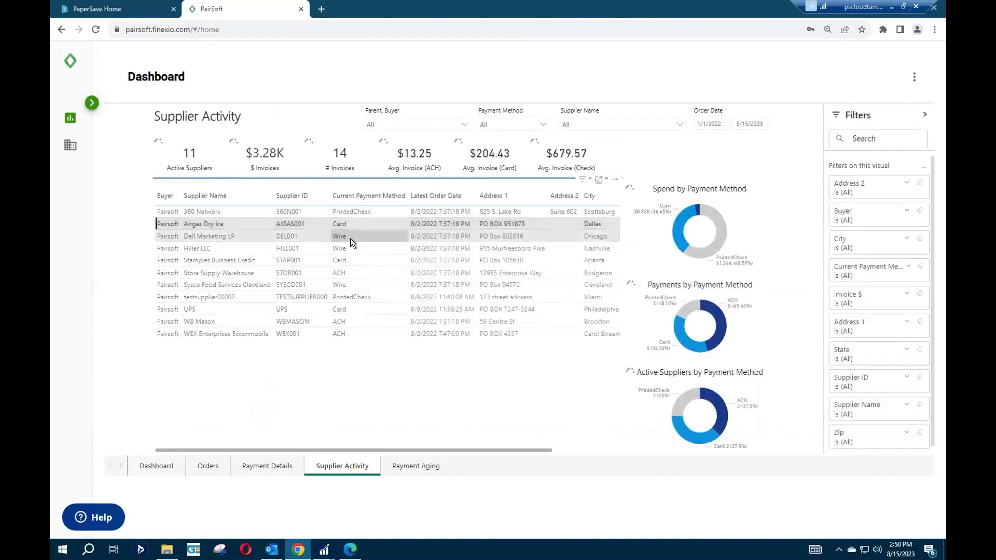
click(350, 238)
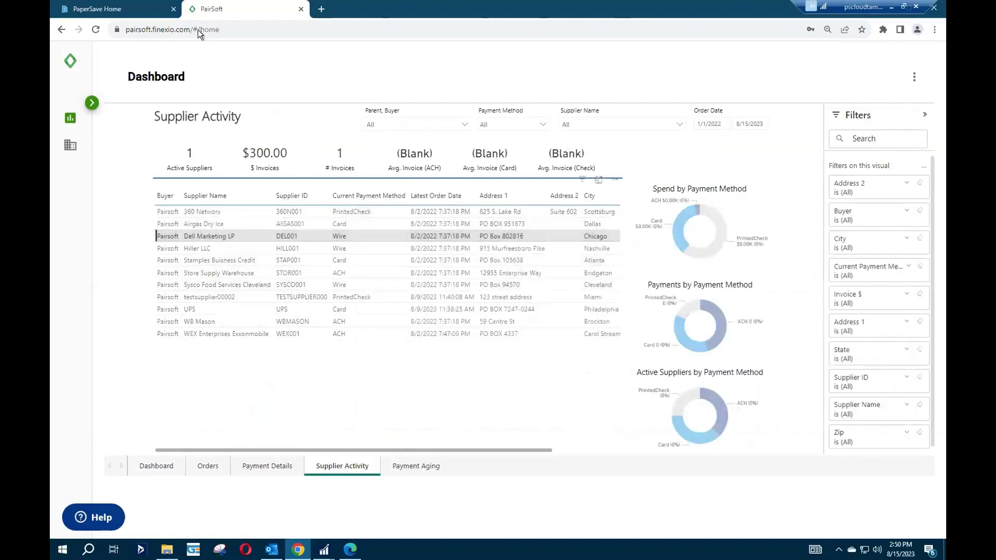
click(141, 11)
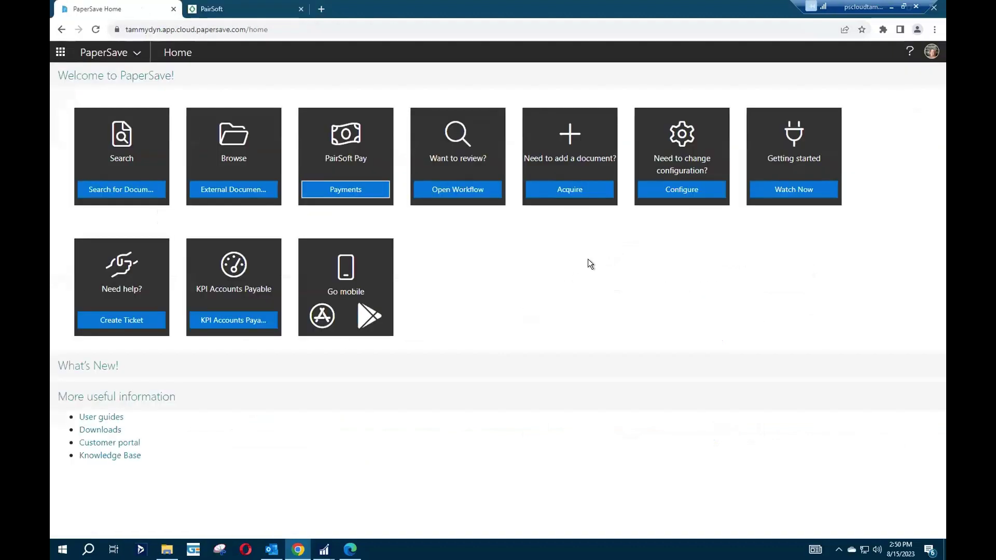